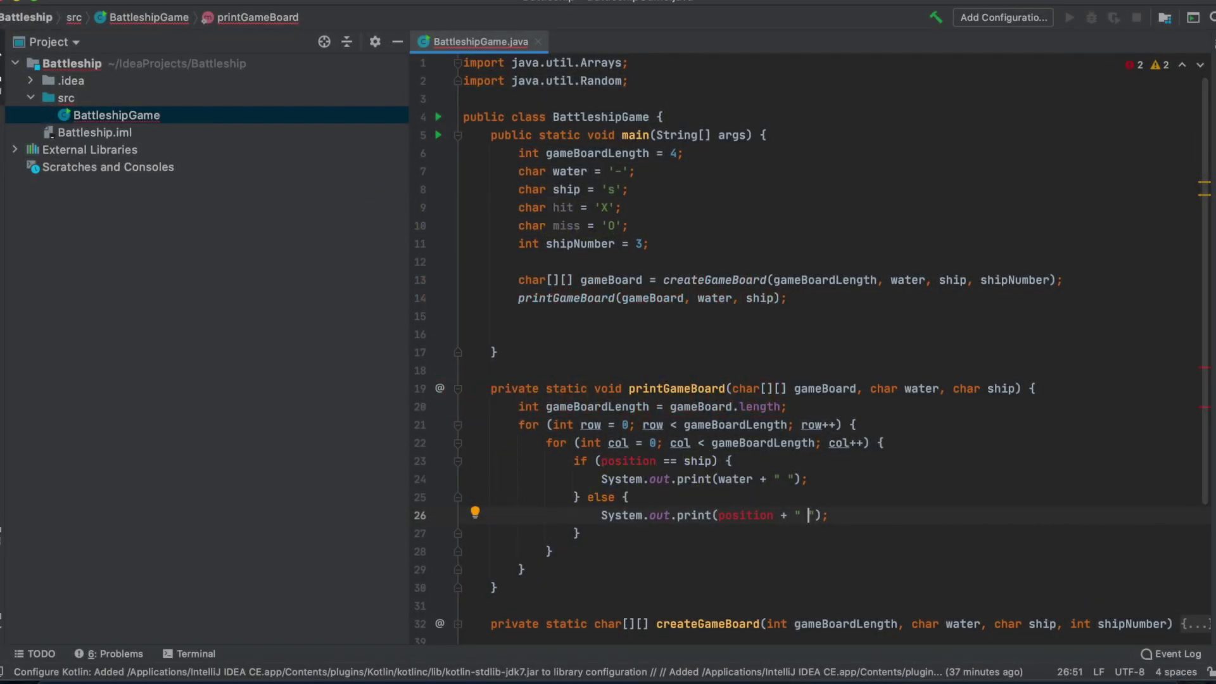
Insert 'char position = gameBoard[row][col];' on a new line above the if check.
click(575, 462)
key(Return)
click(613, 458)
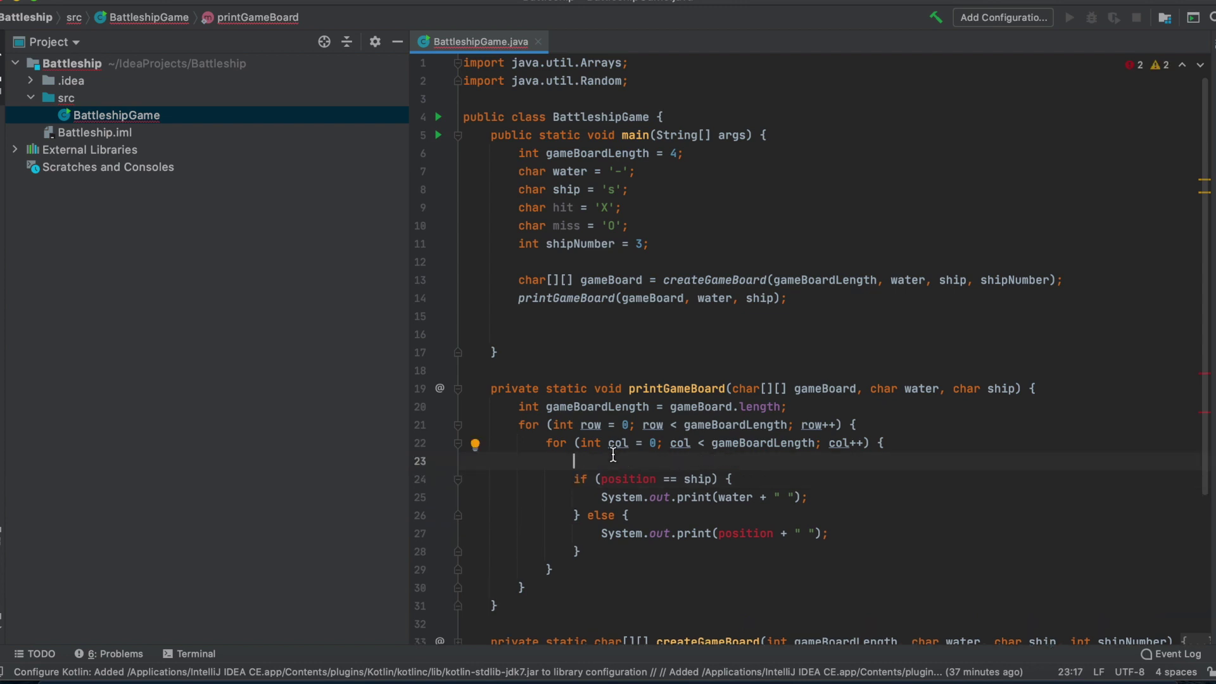
text(char )
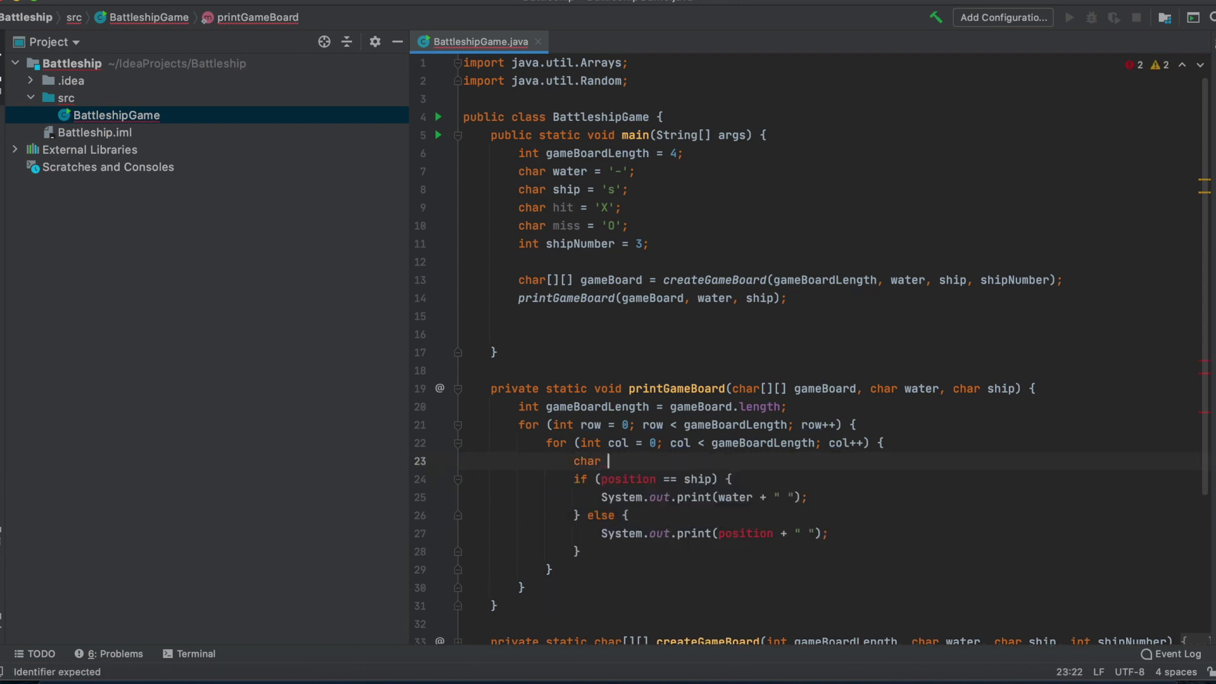
text(position)
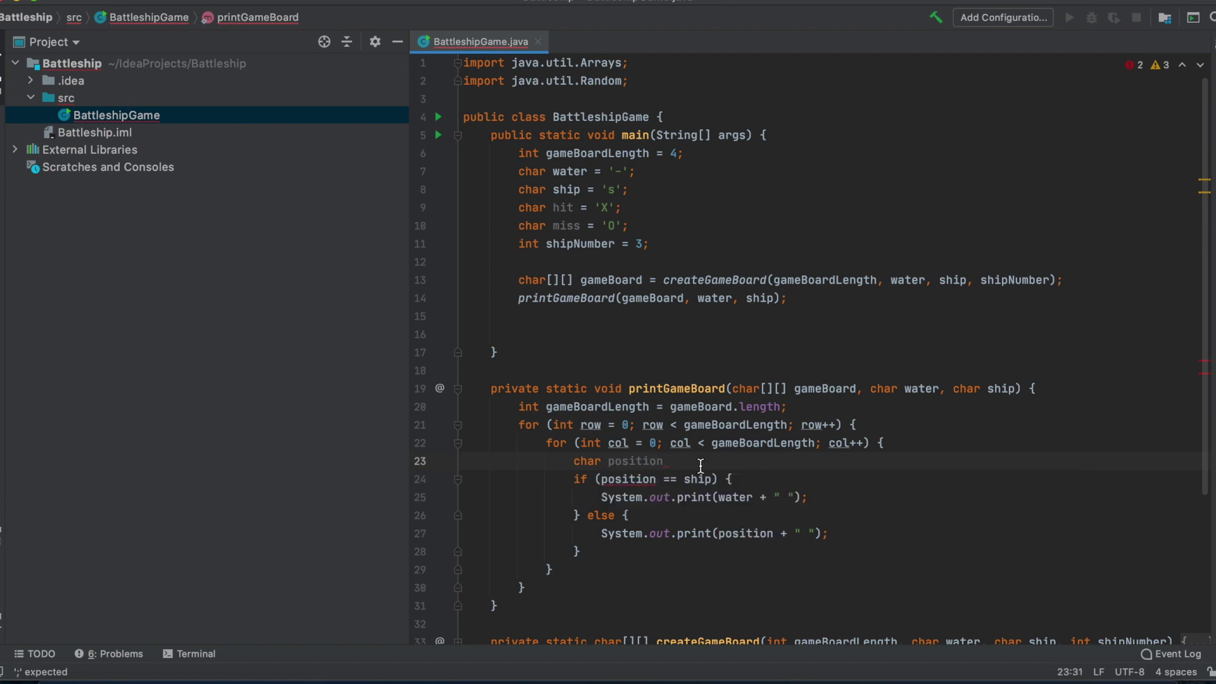
text( = )
text(game)
key(Tab)
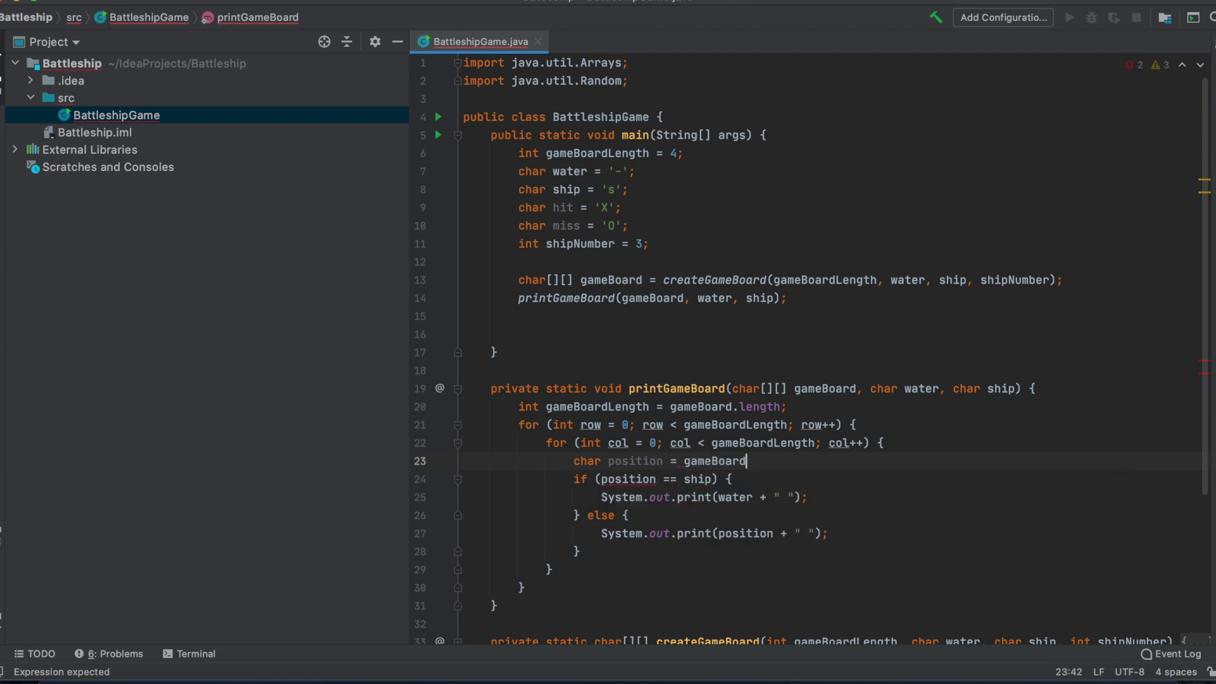
text([)
text(row)
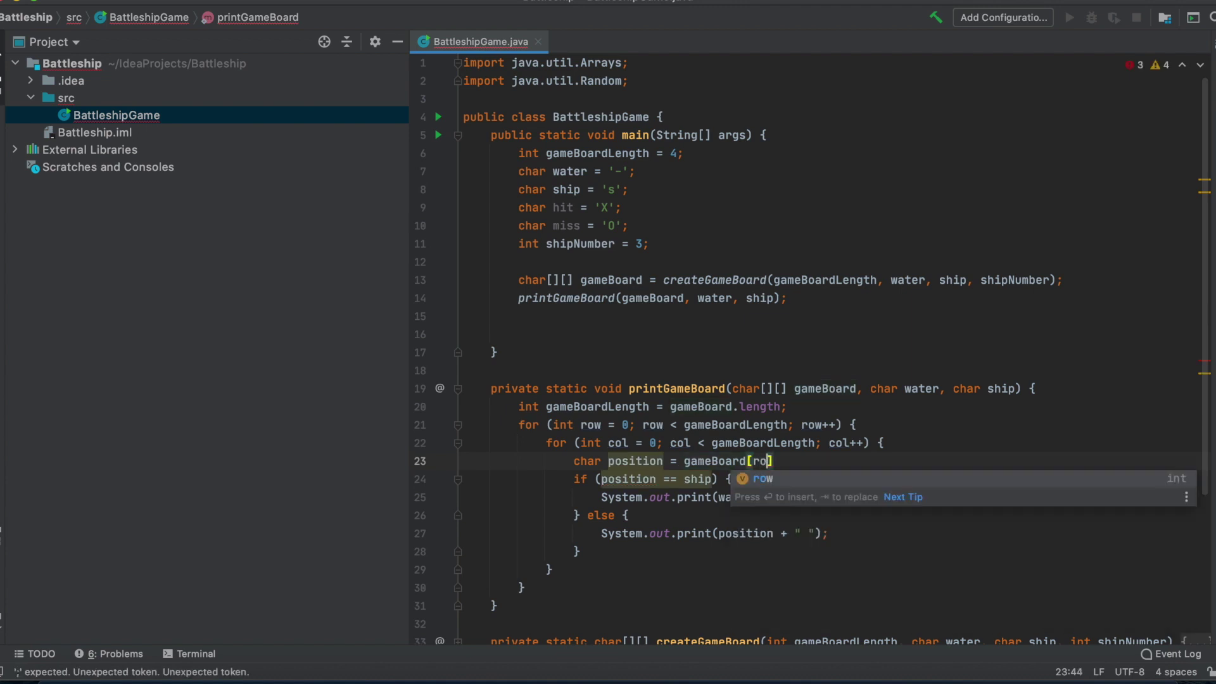
text(][col)
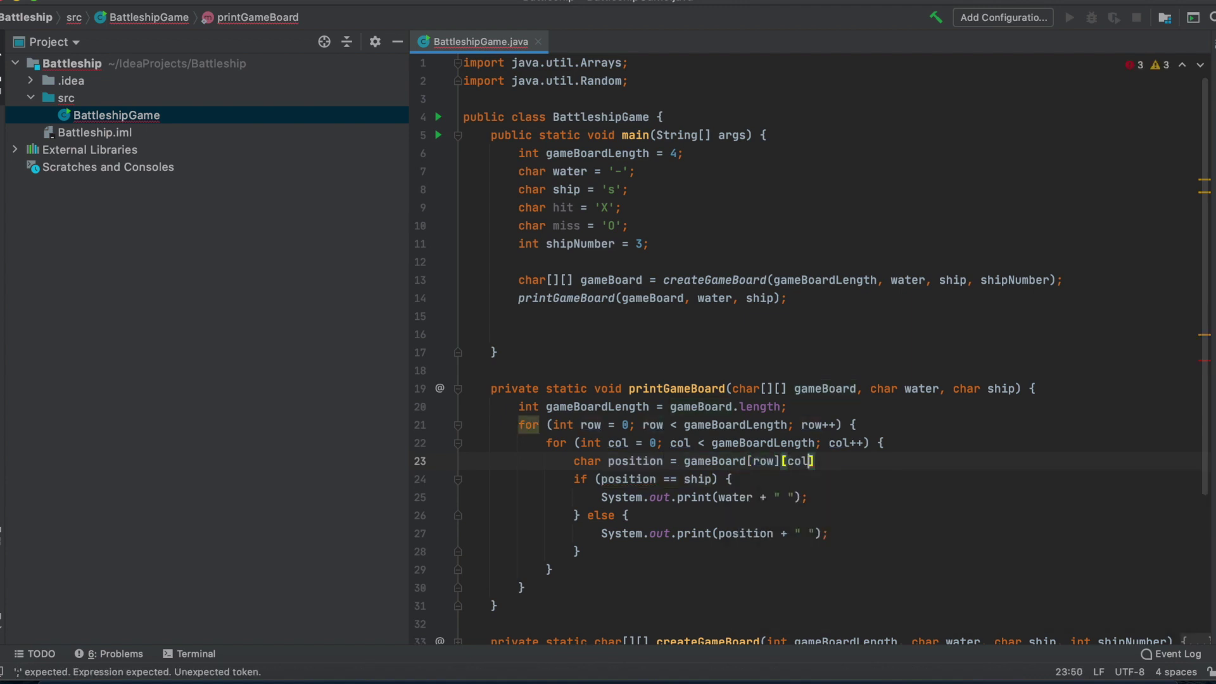
text(];)
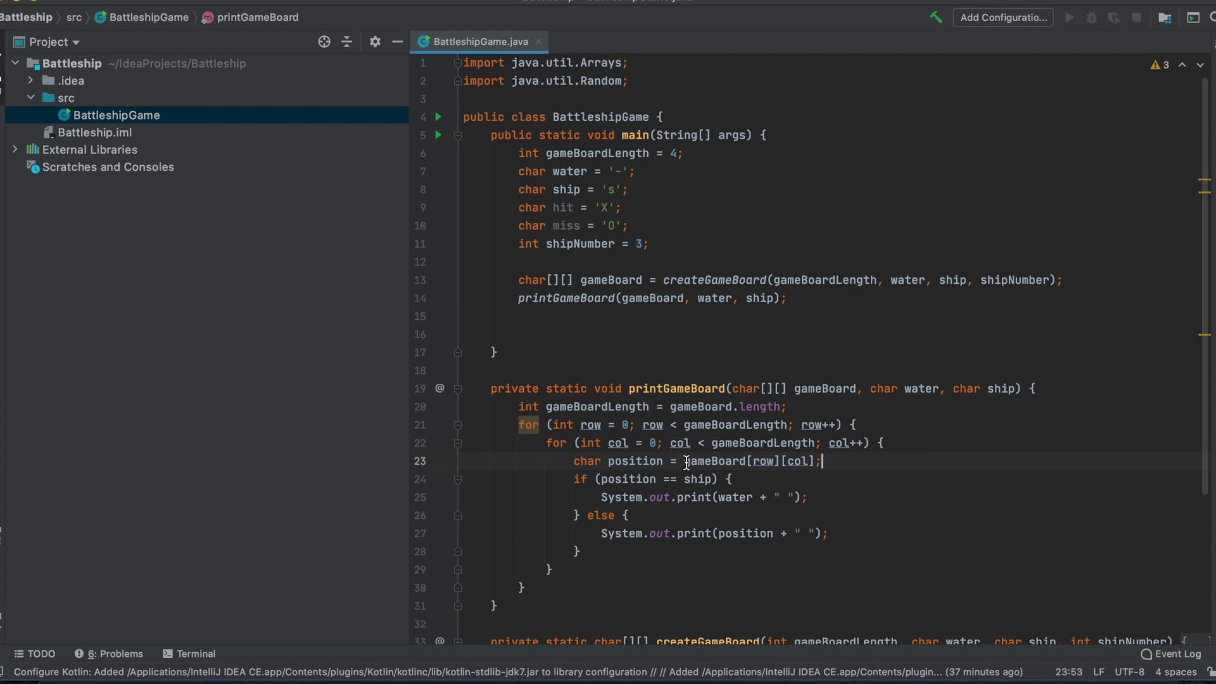
drag(683, 461, 748, 463)
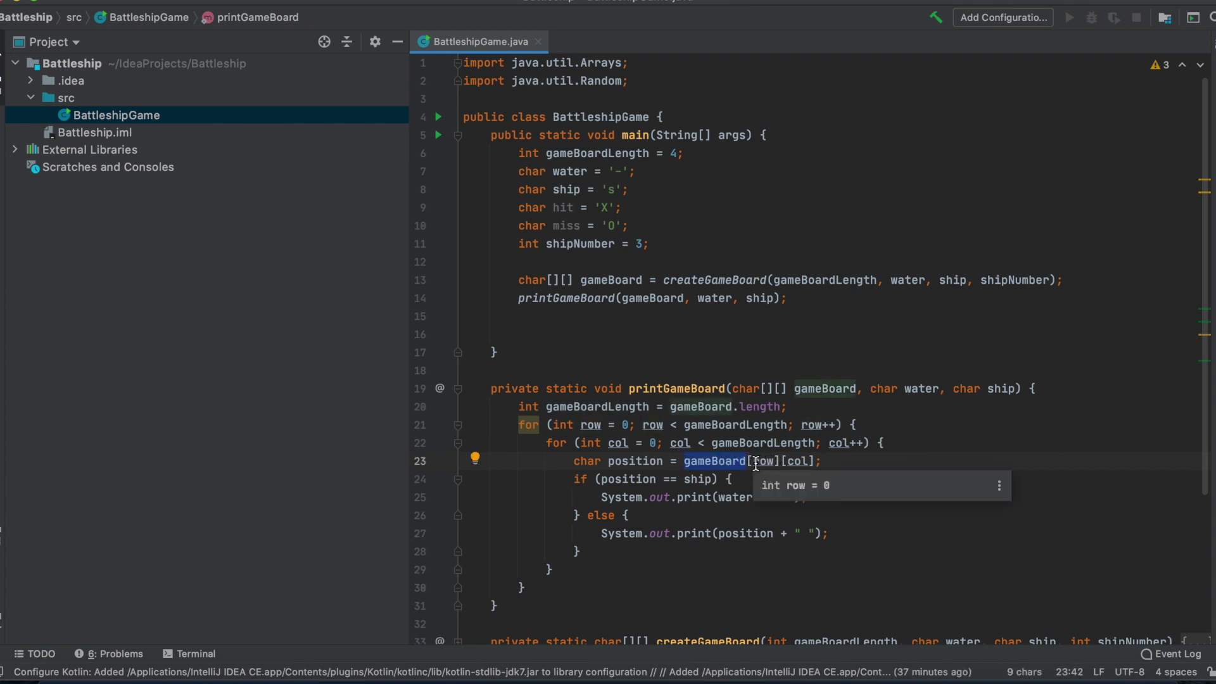
Highlight row, col, water and position in the cell-printing branches while explaining them.
double_click(760, 461)
double_click(798, 461)
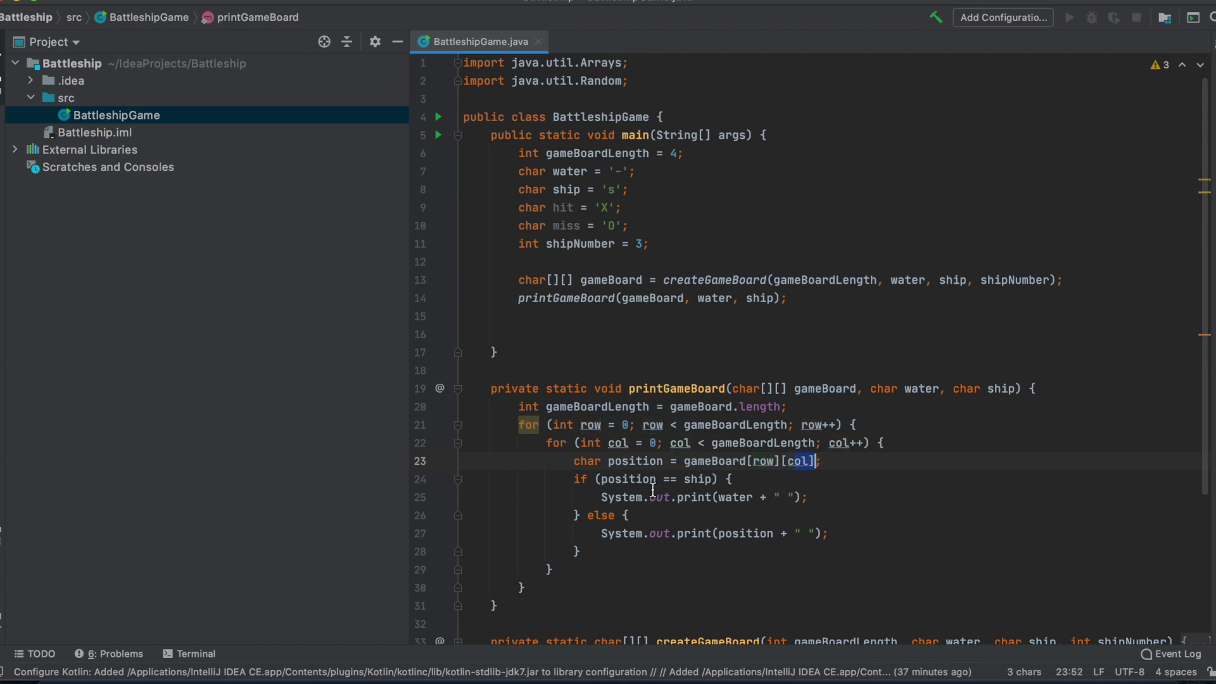
double_click(736, 497)
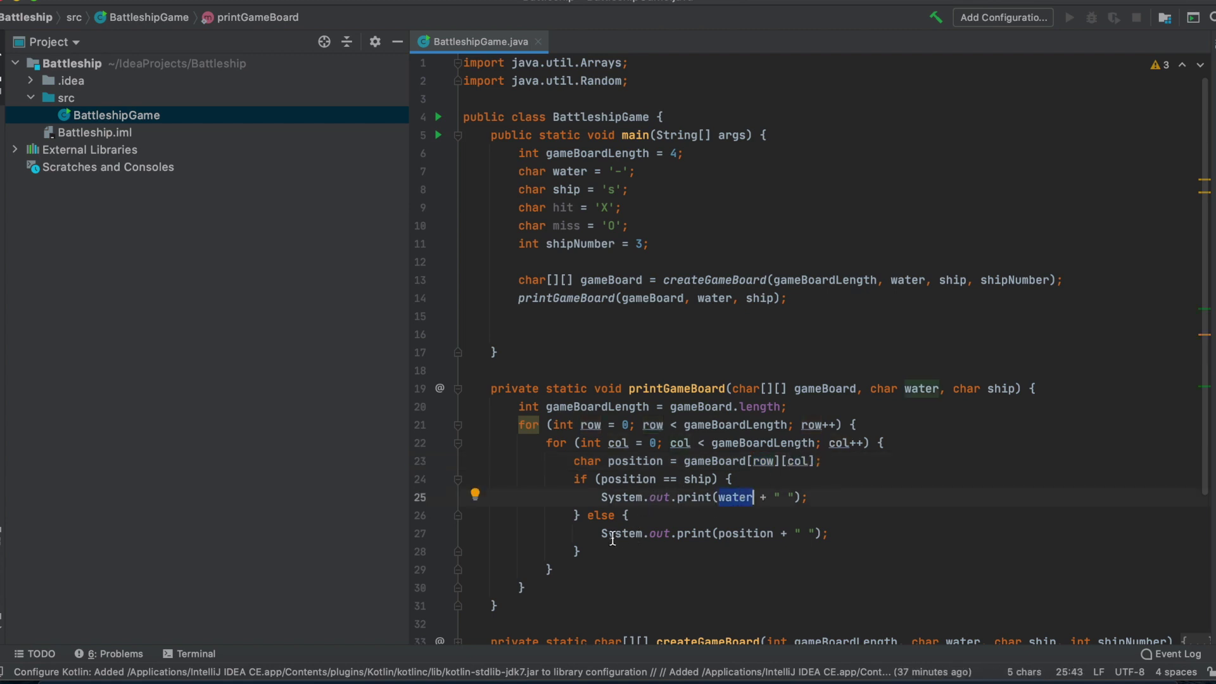
drag(601, 534, 756, 532)
double_click(753, 532)
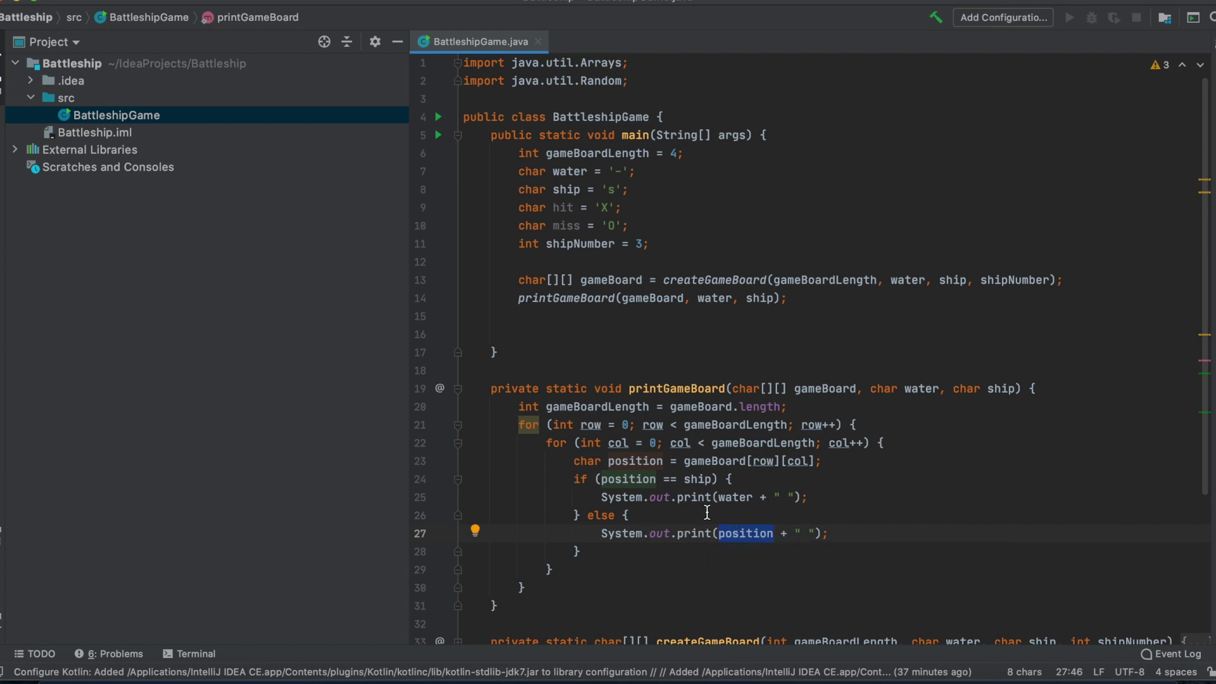
Highlight the if condition, water, and the hit and miss character variables.
click(583, 479)
drag(583, 480, 722, 480)
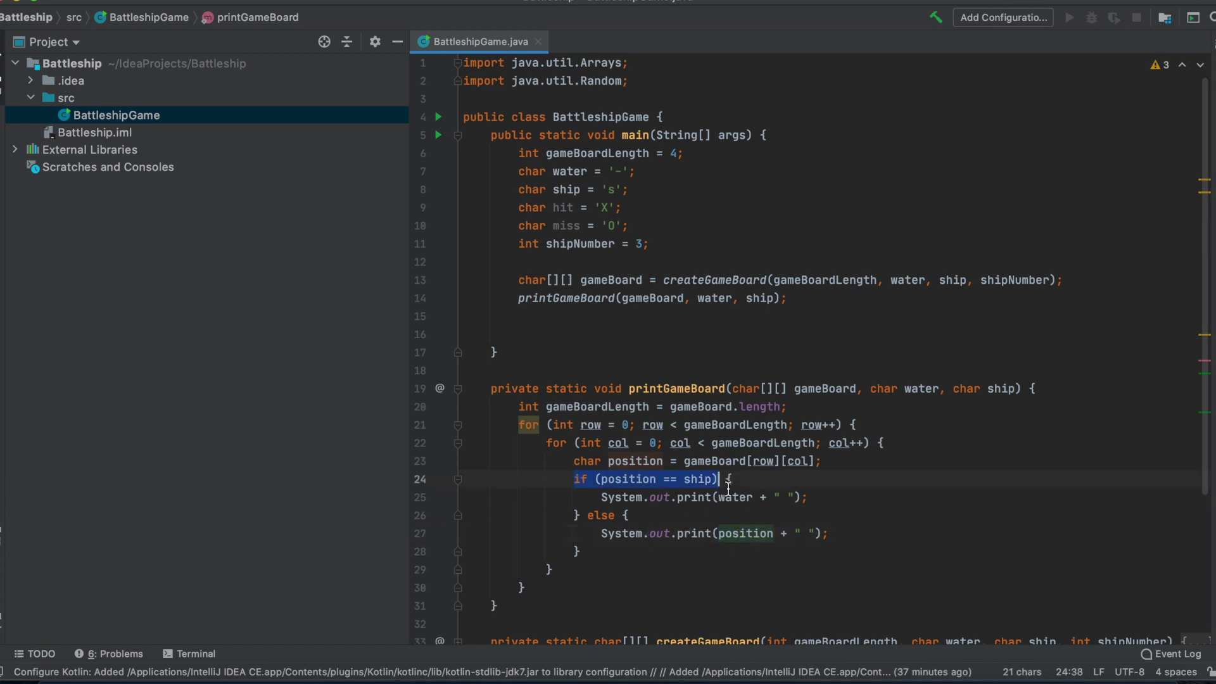
double_click(735, 496)
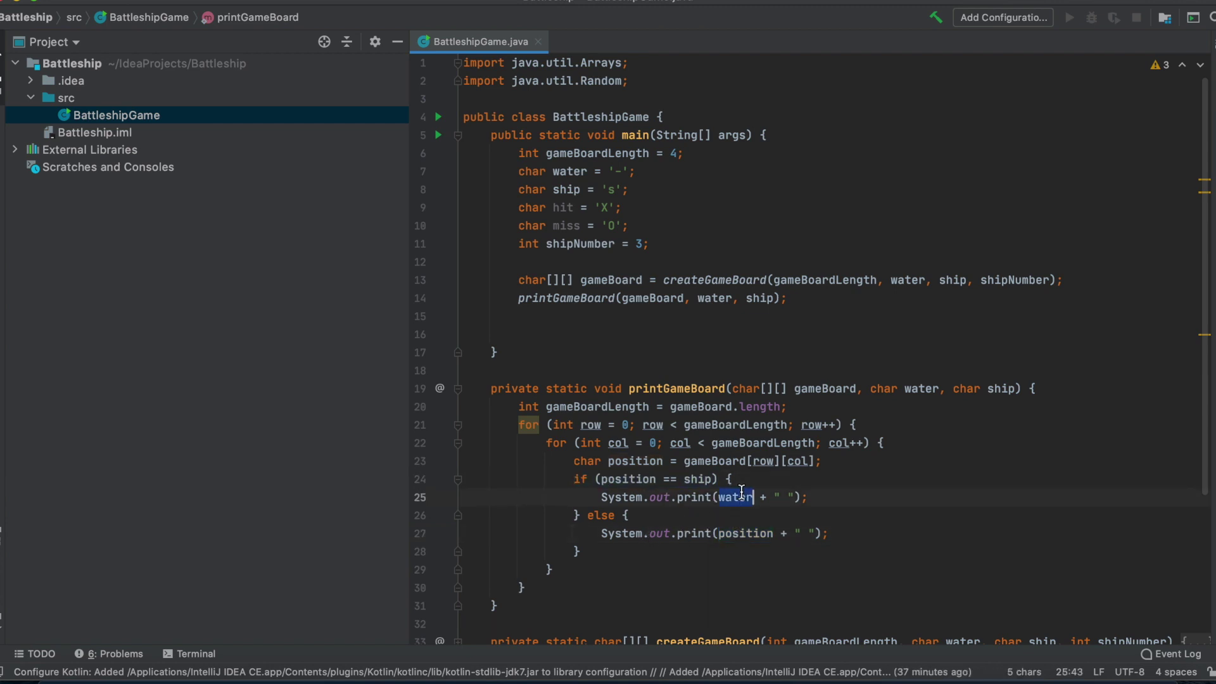
double_click(565, 207)
double_click(566, 225)
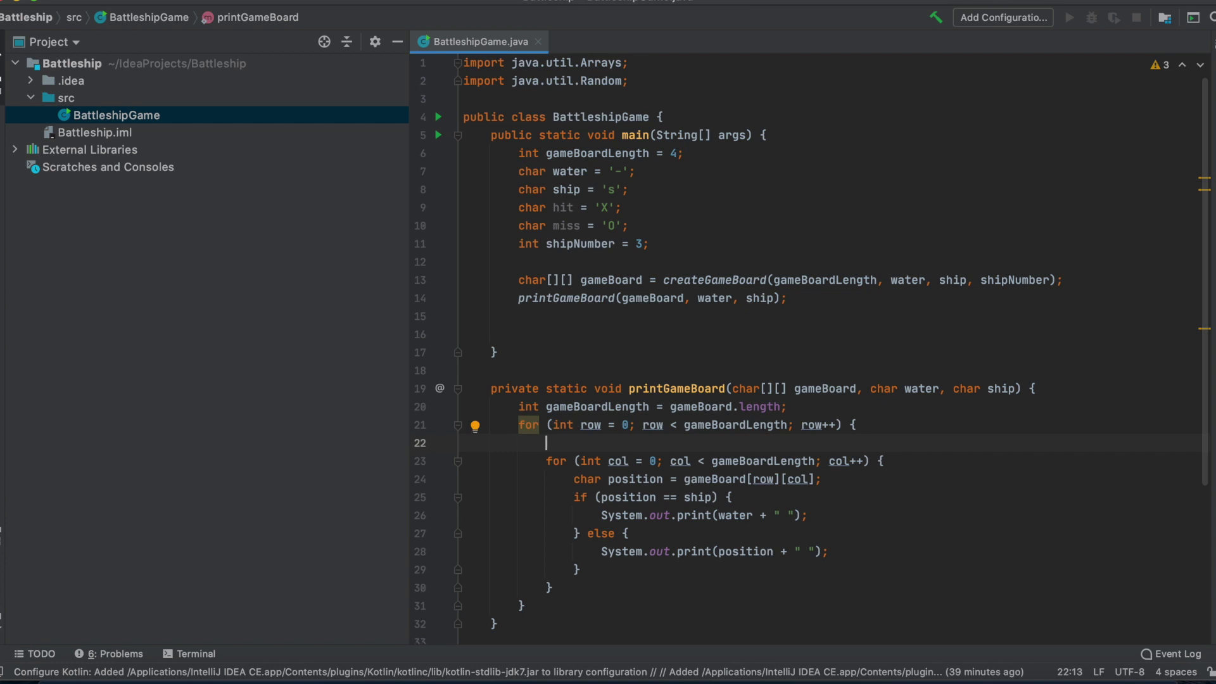
text(System.)
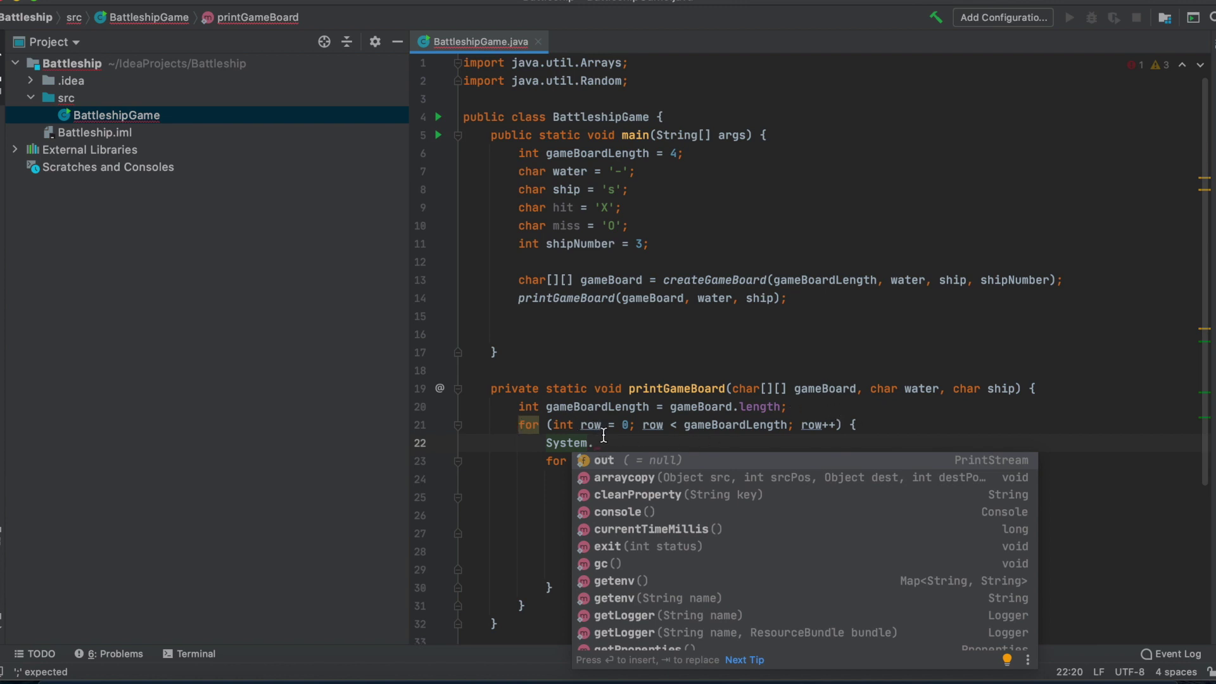
text(out)
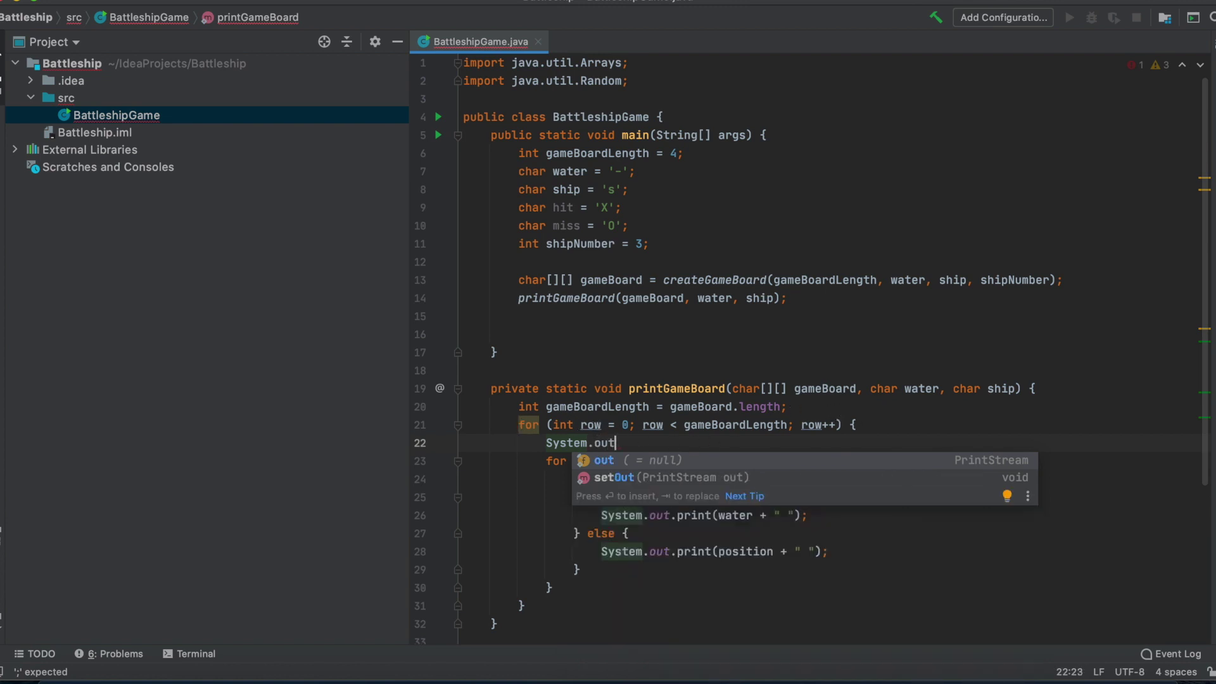
text(.print()
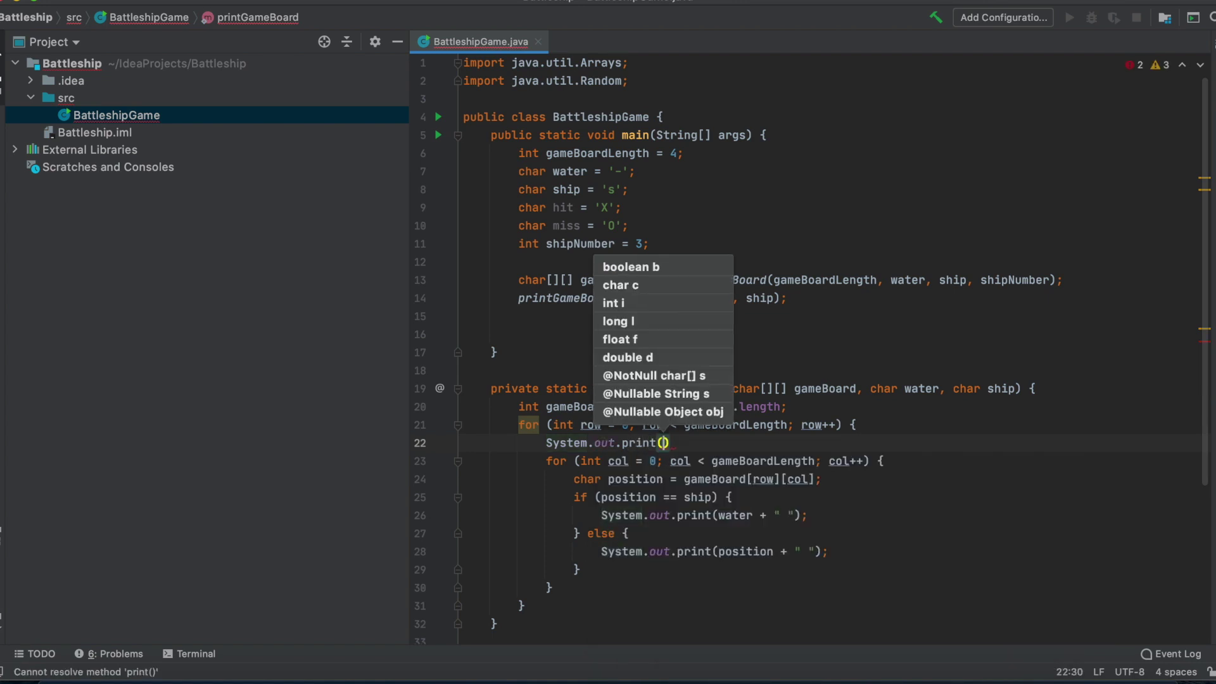
text(row)
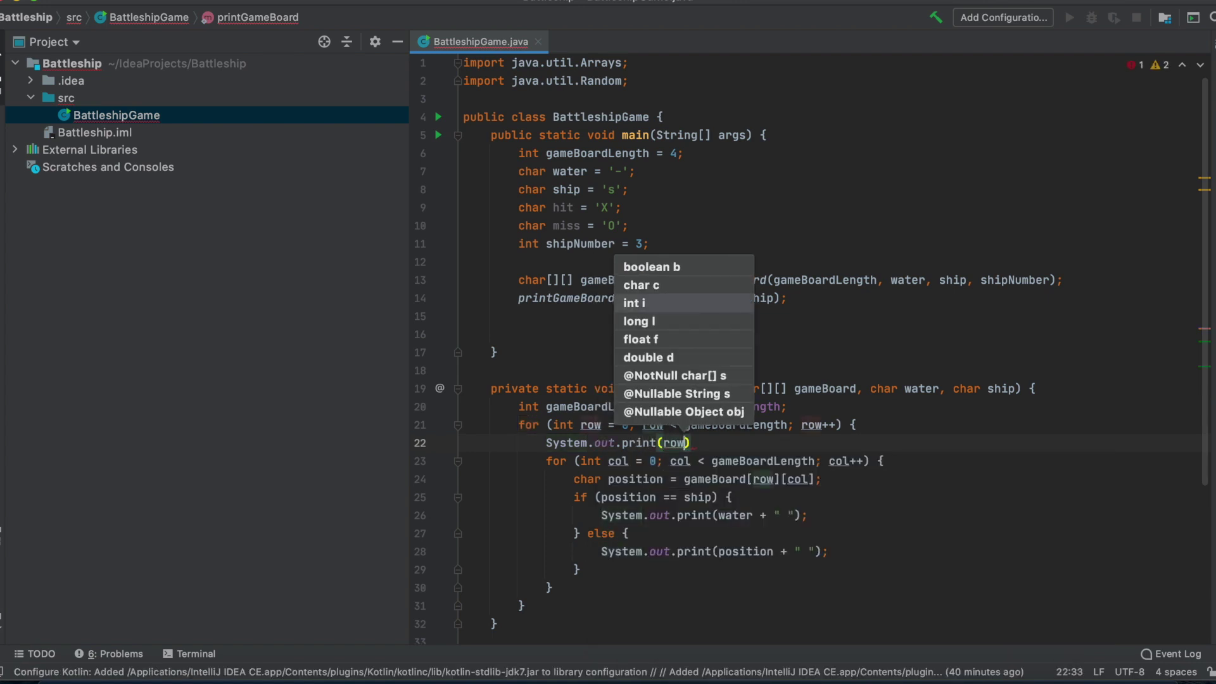
text( + ")
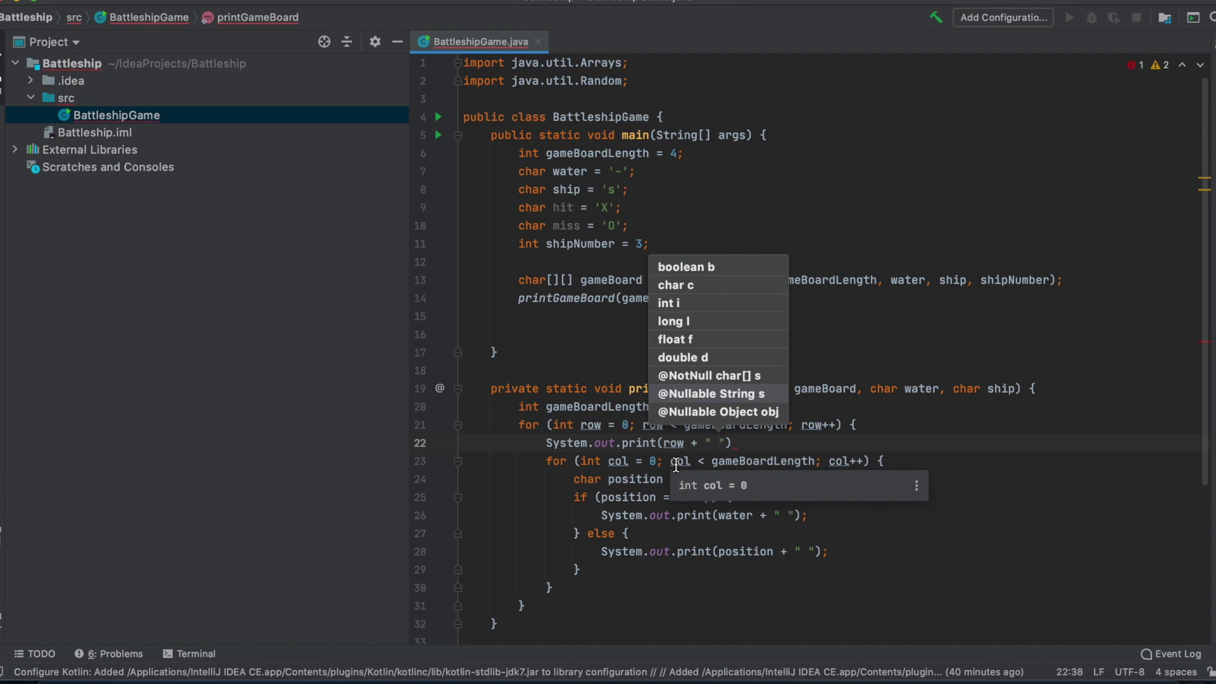
Write System.out.print(row + 1 + " "); on line 22 and review the row + 1 expression.
key(Escape)
click(685, 443)
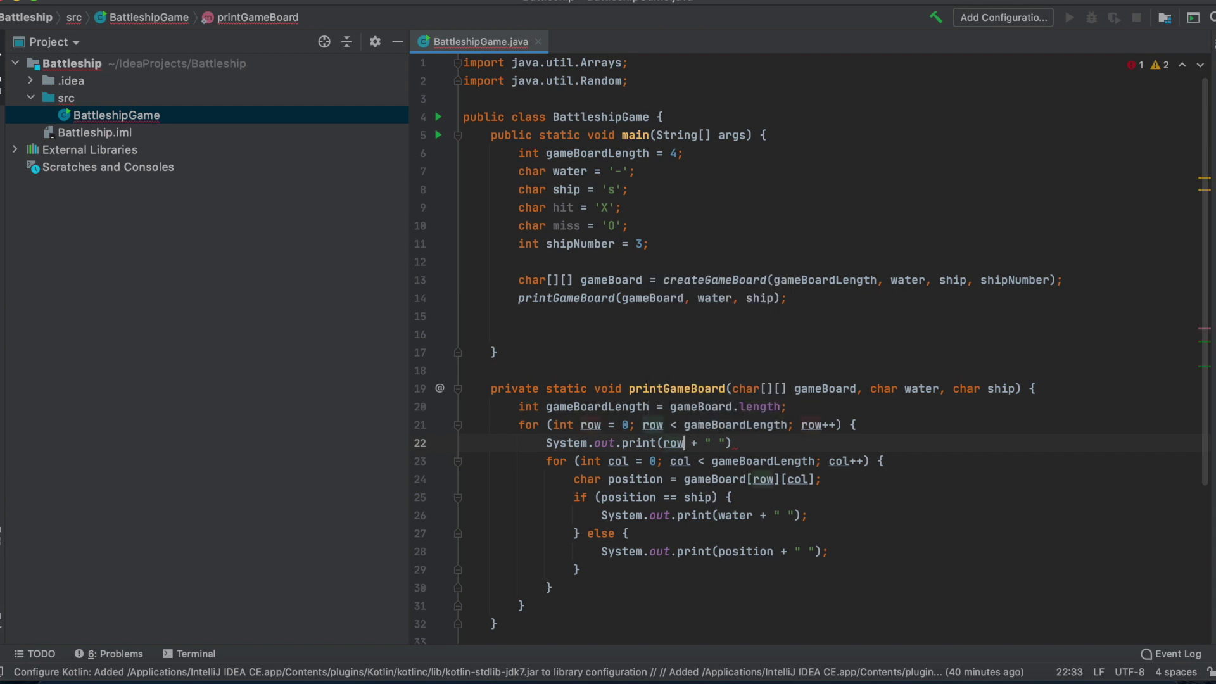
text(+ 1)
key(Left)
key(Left)
key(Left)
mouse_move(714, 281)
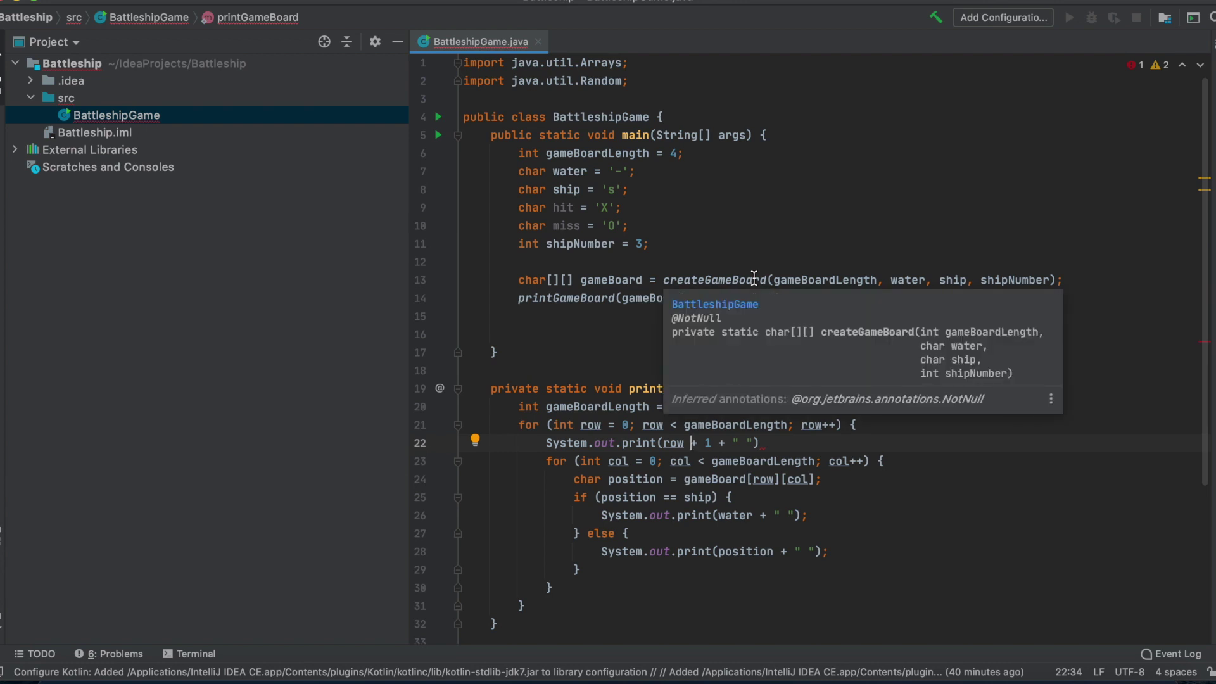
scroll(722, 456, down, 1)
click(778, 433)
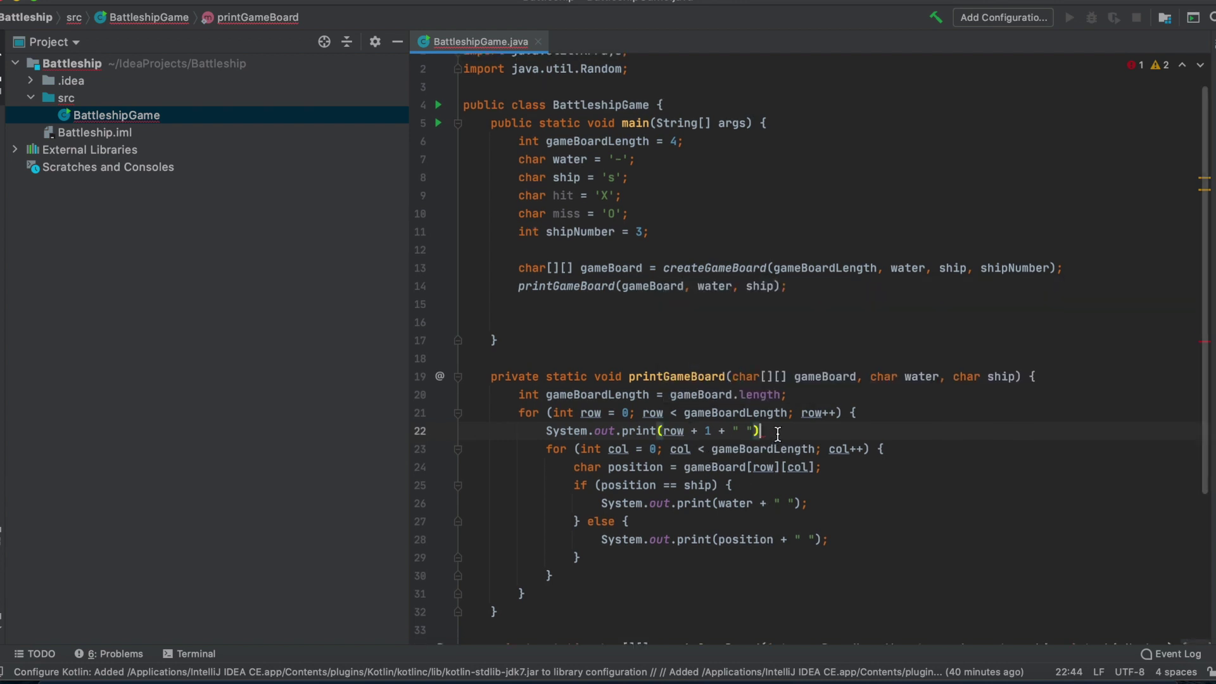
text(;)
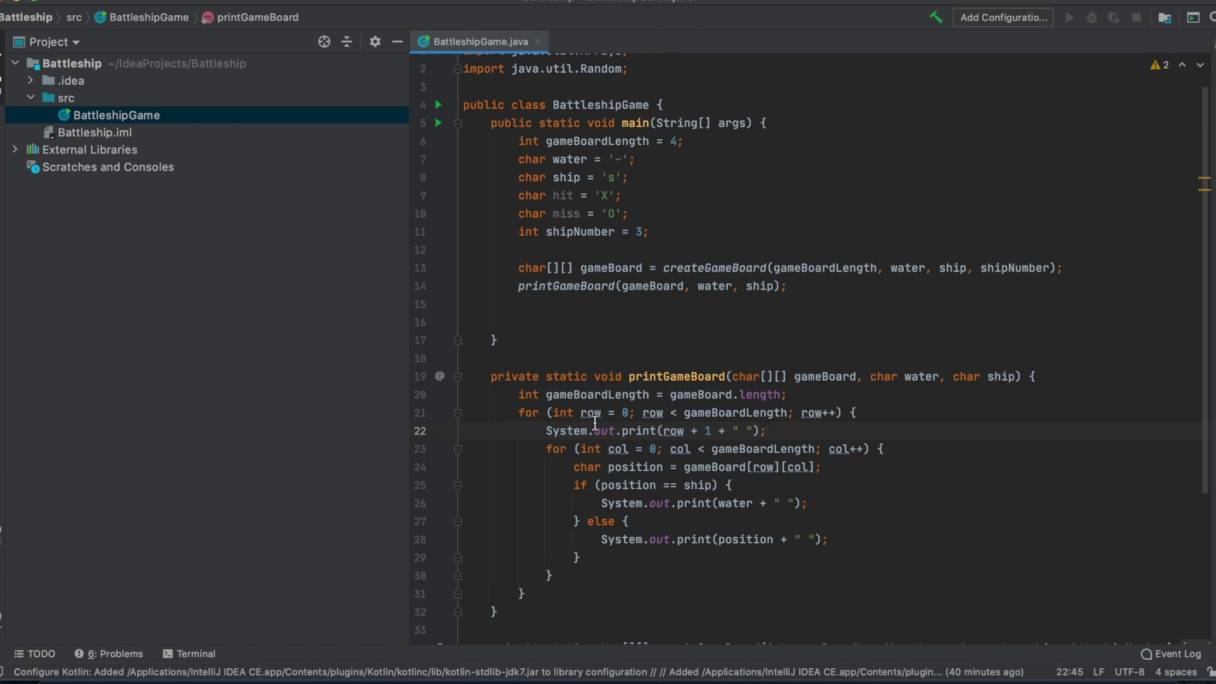
drag(718, 430, 660, 432)
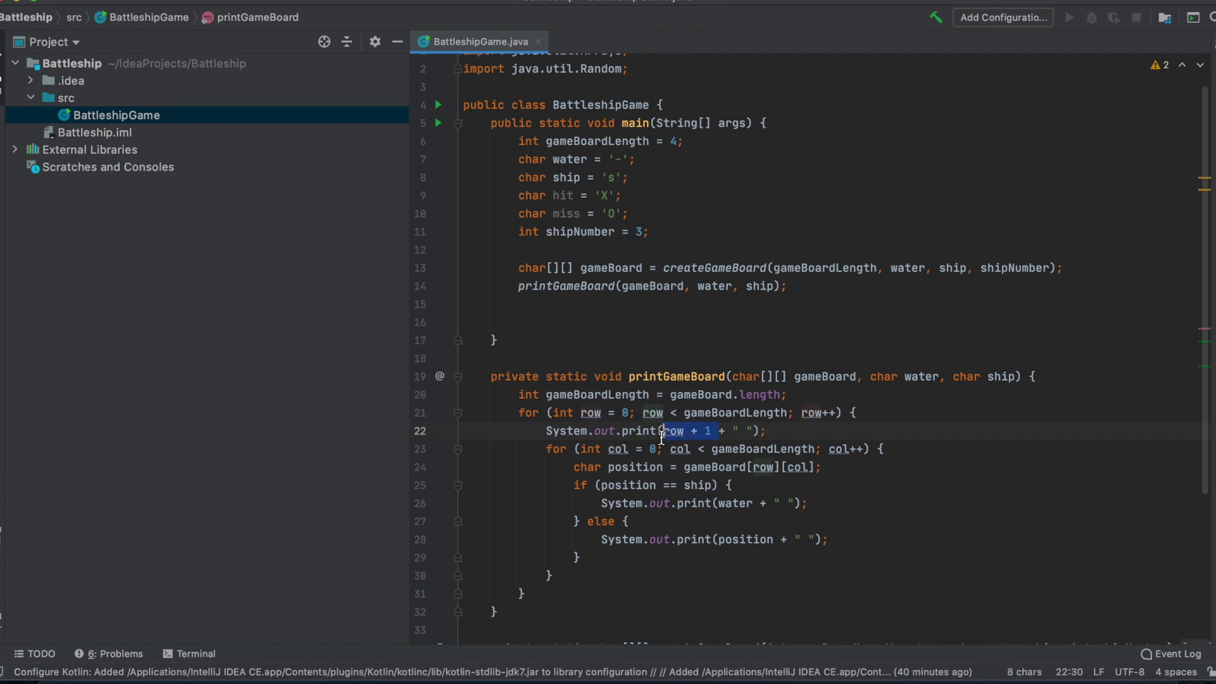
mouse_move(715, 467)
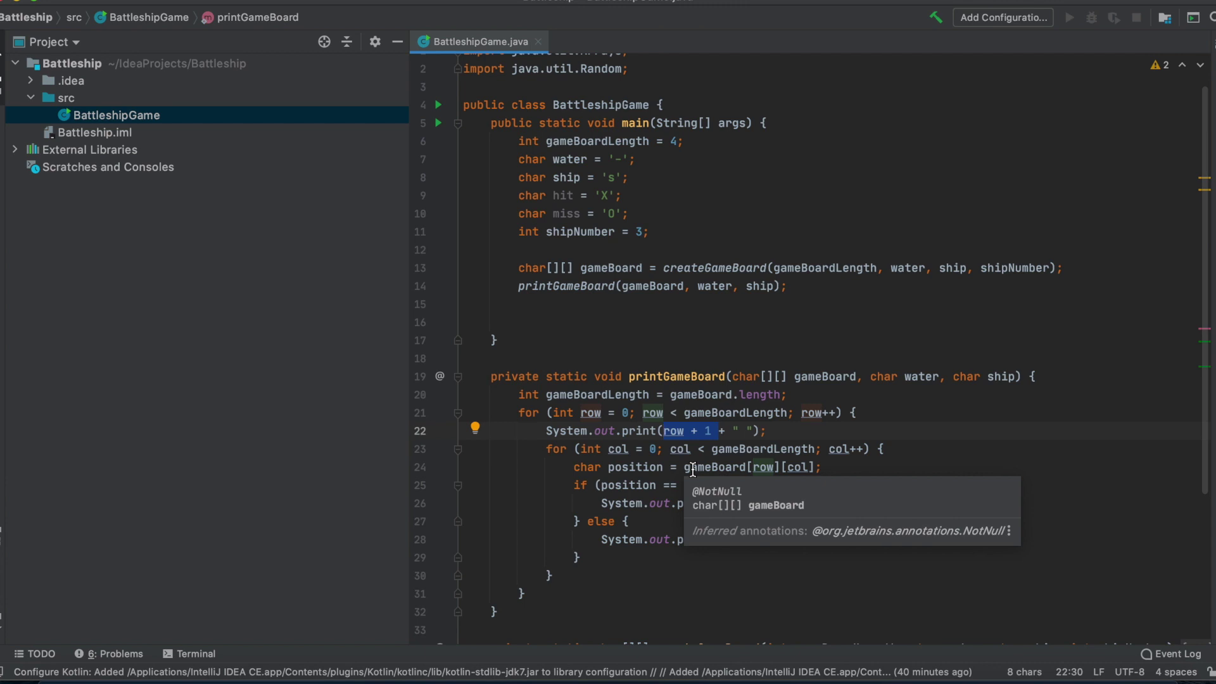
double_click(709, 431)
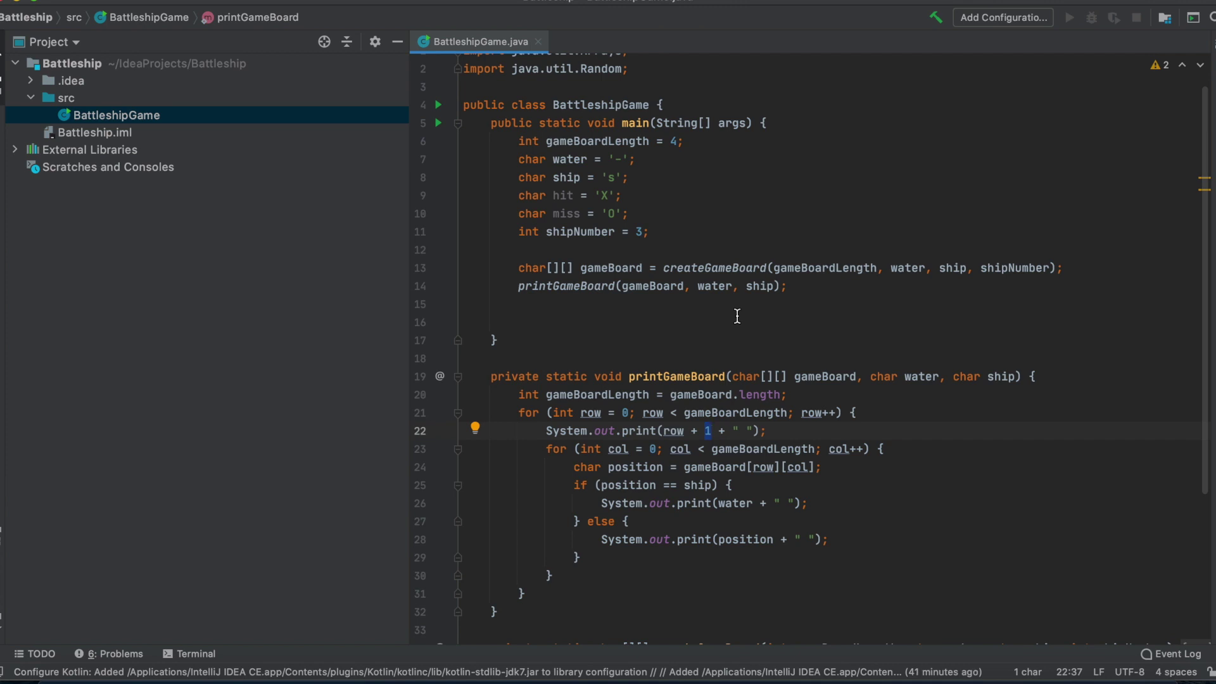
click(519, 412)
Write a for loop header over i < gameBoardLength above the outer row loop.
key(Return)
key(Up)
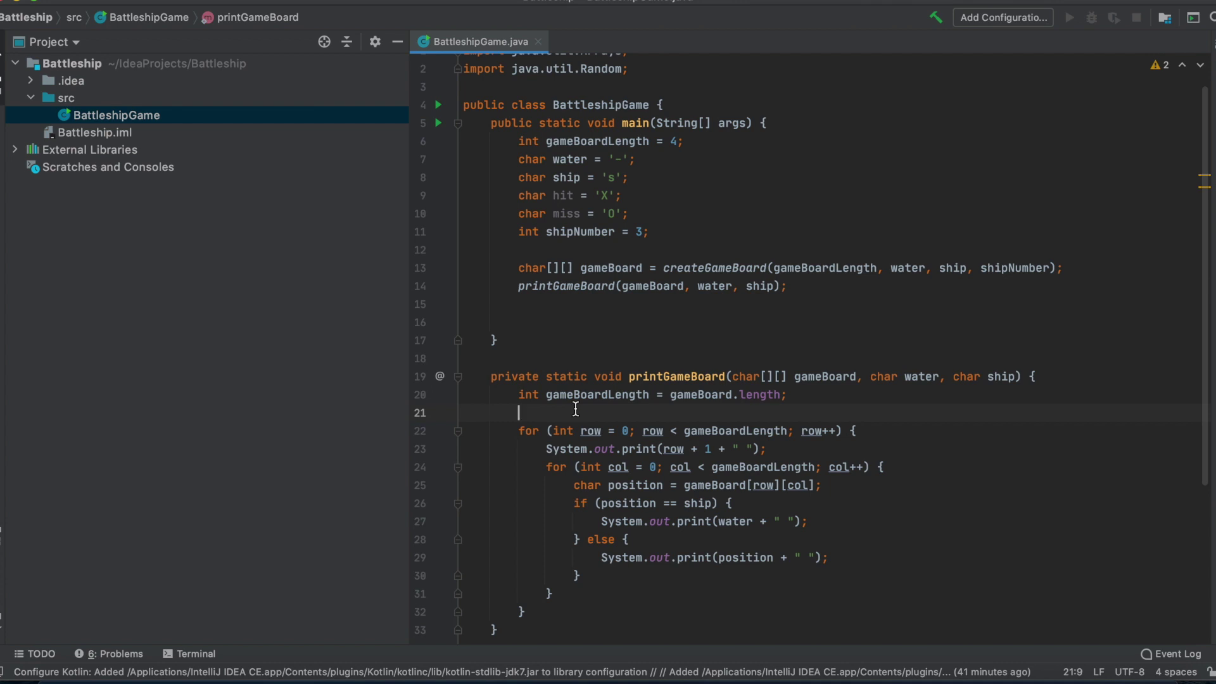
text(for (i)
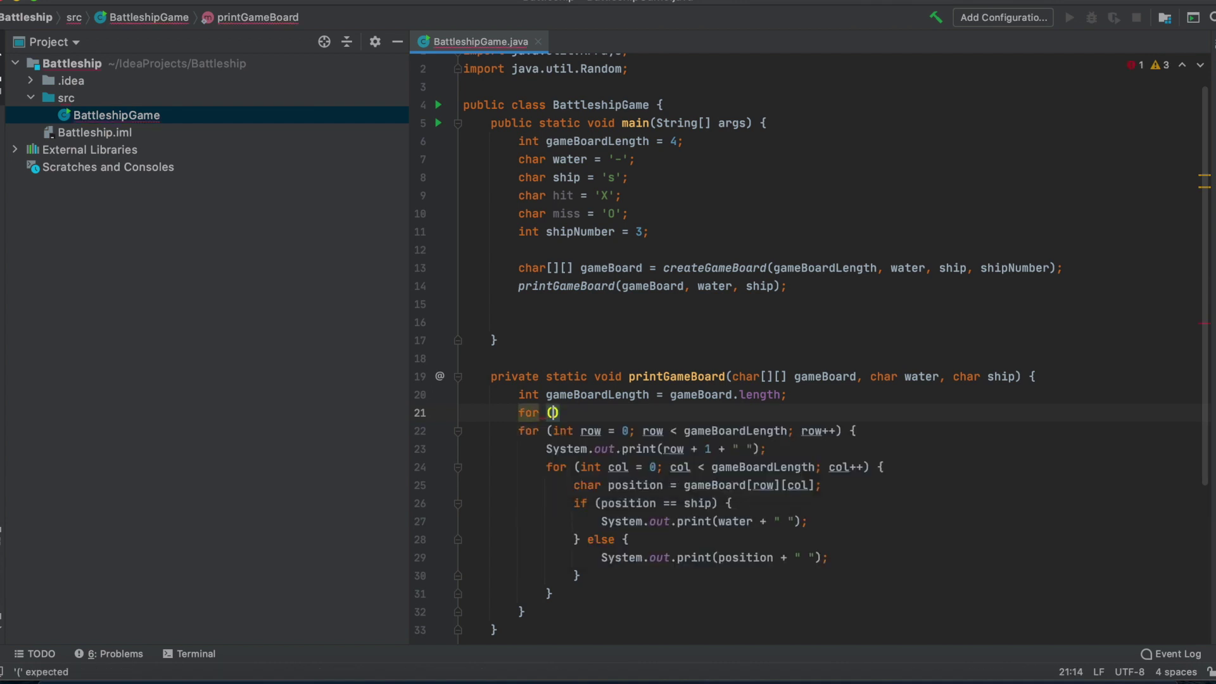
key(BackSpace)
key(BackSpace)
text(int i = 0)
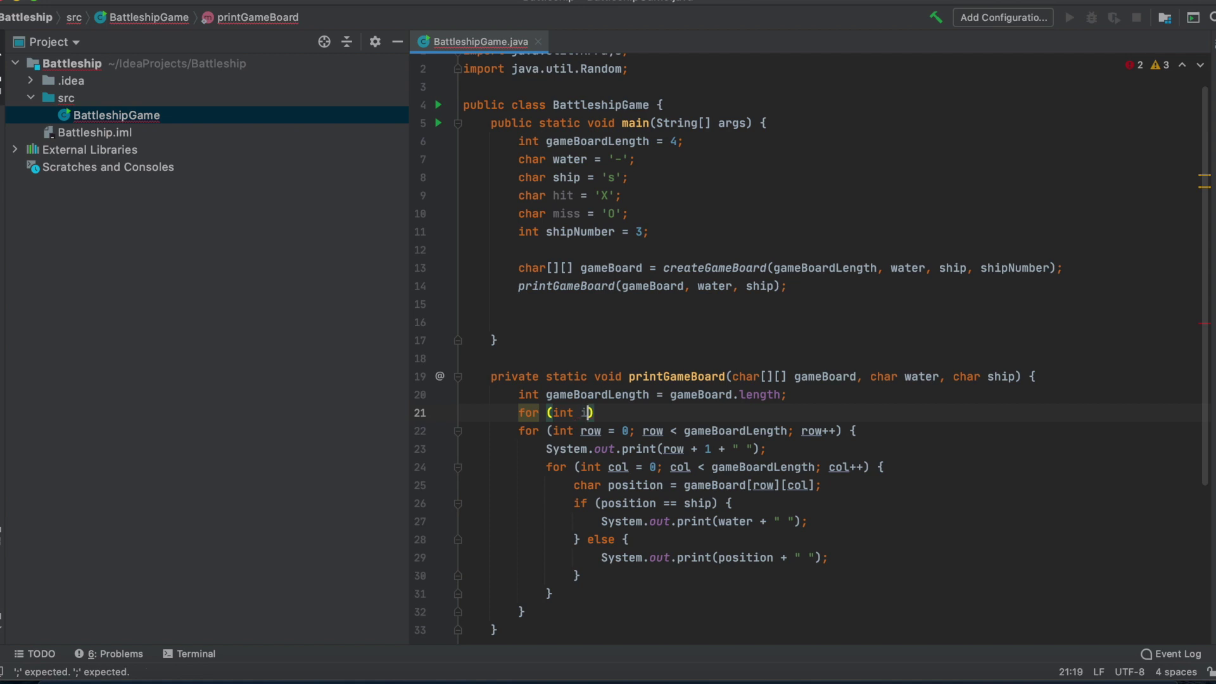
text(; )
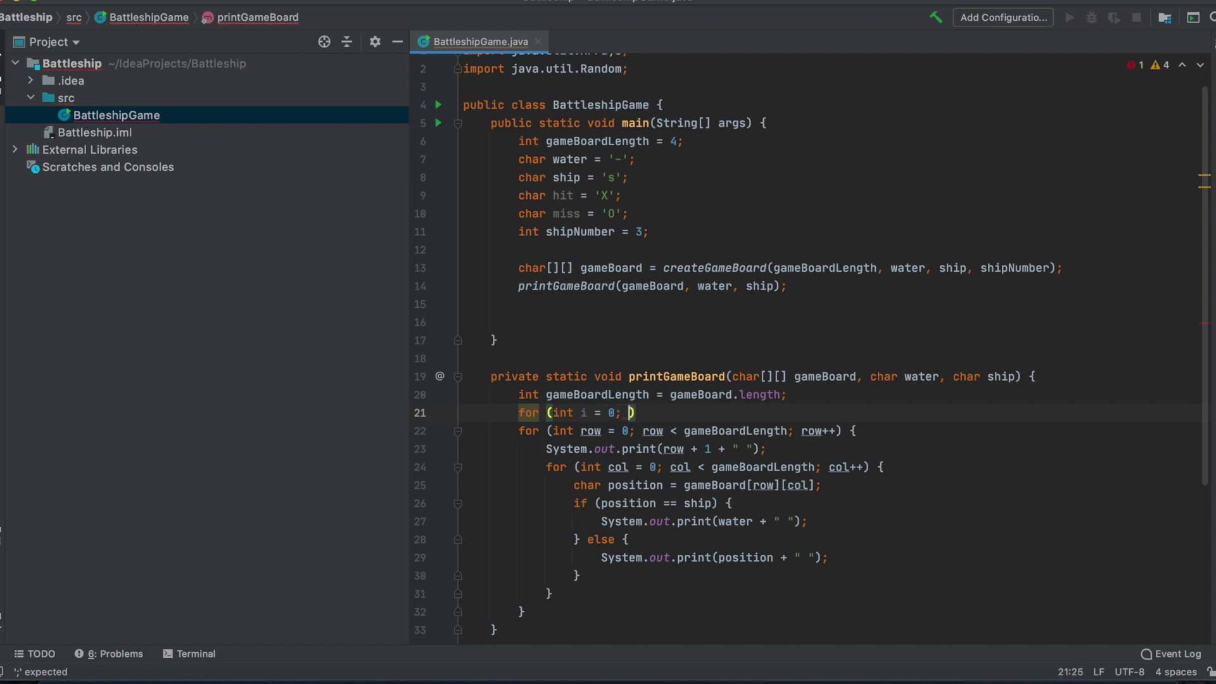
text(i <)
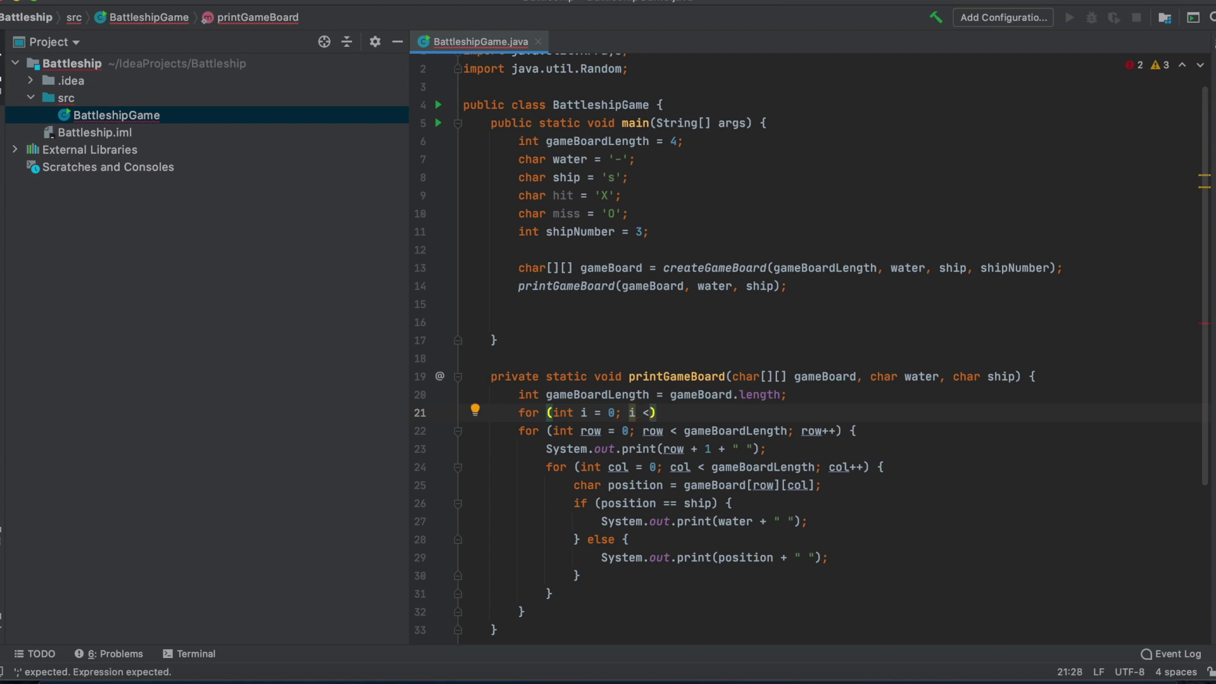
text( game)
key(Return)
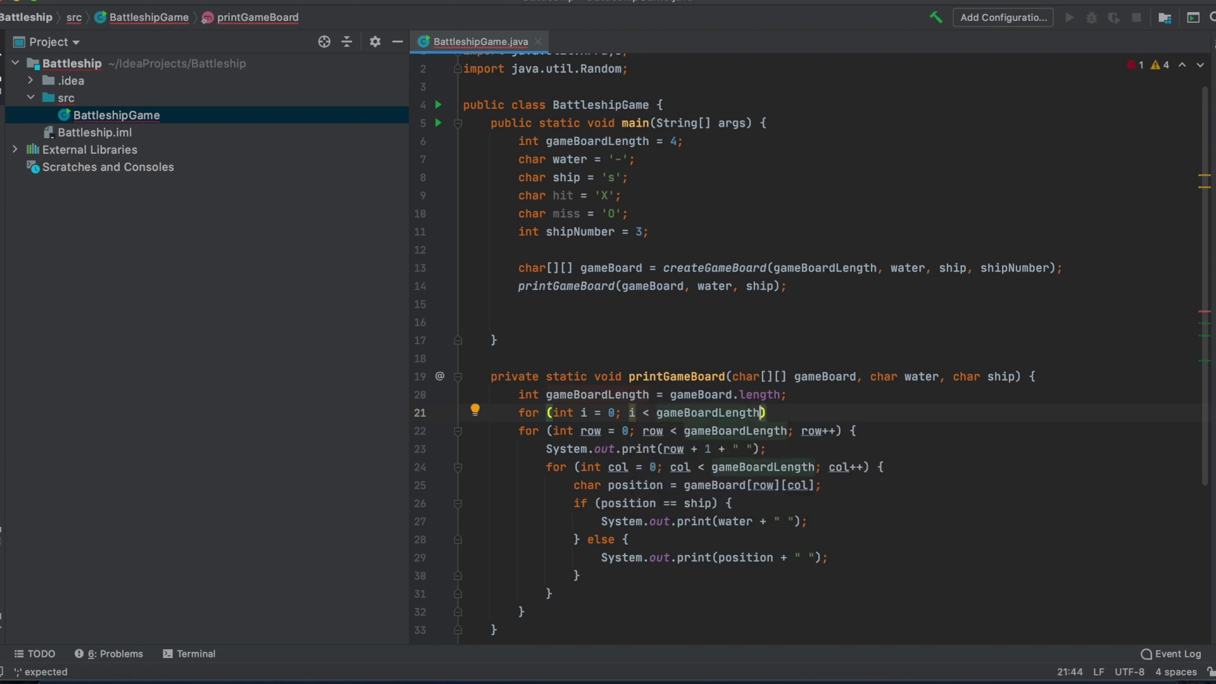
text(; i++) )
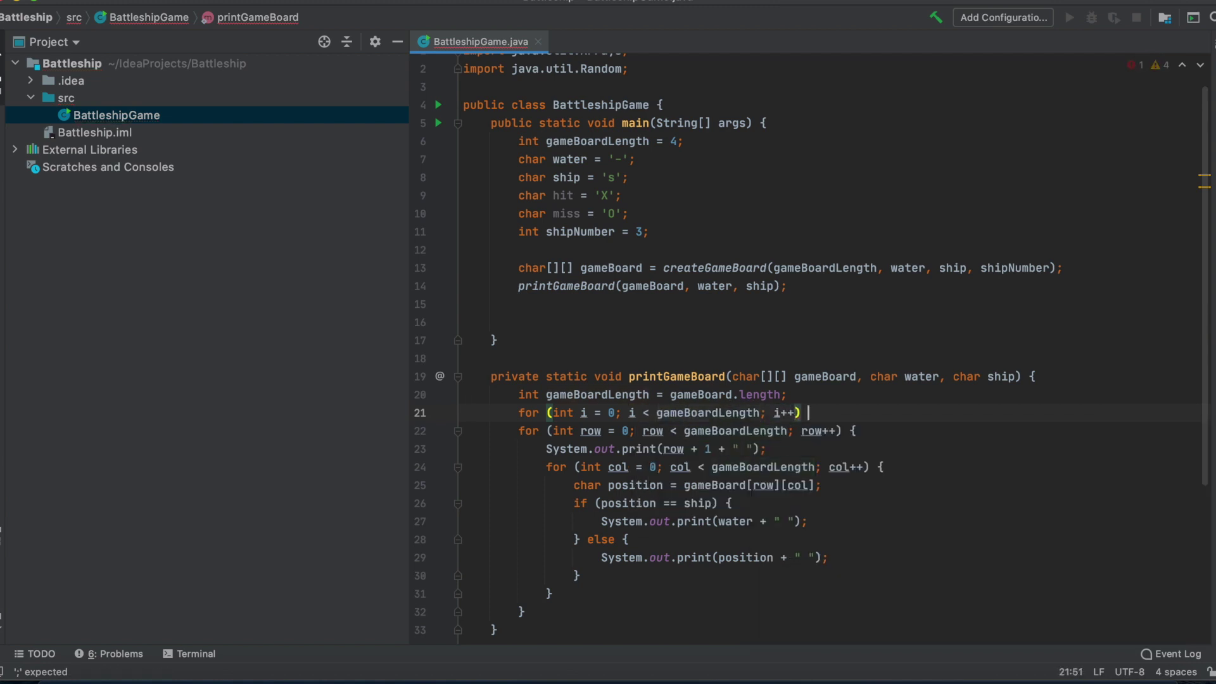
text({)
key(Return)
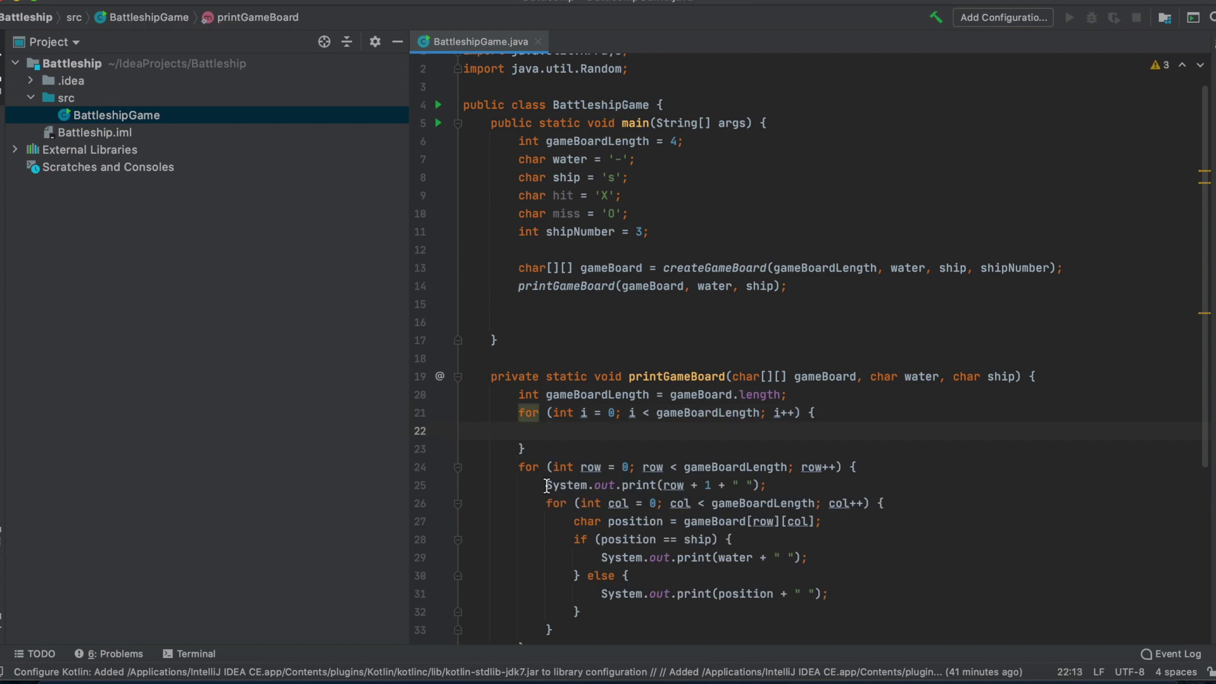
Paste the row-number print statement into the new loop and replace row with i.
drag(546, 485, 765, 485)
key(super+c)
click(565, 429)
key(super+v)
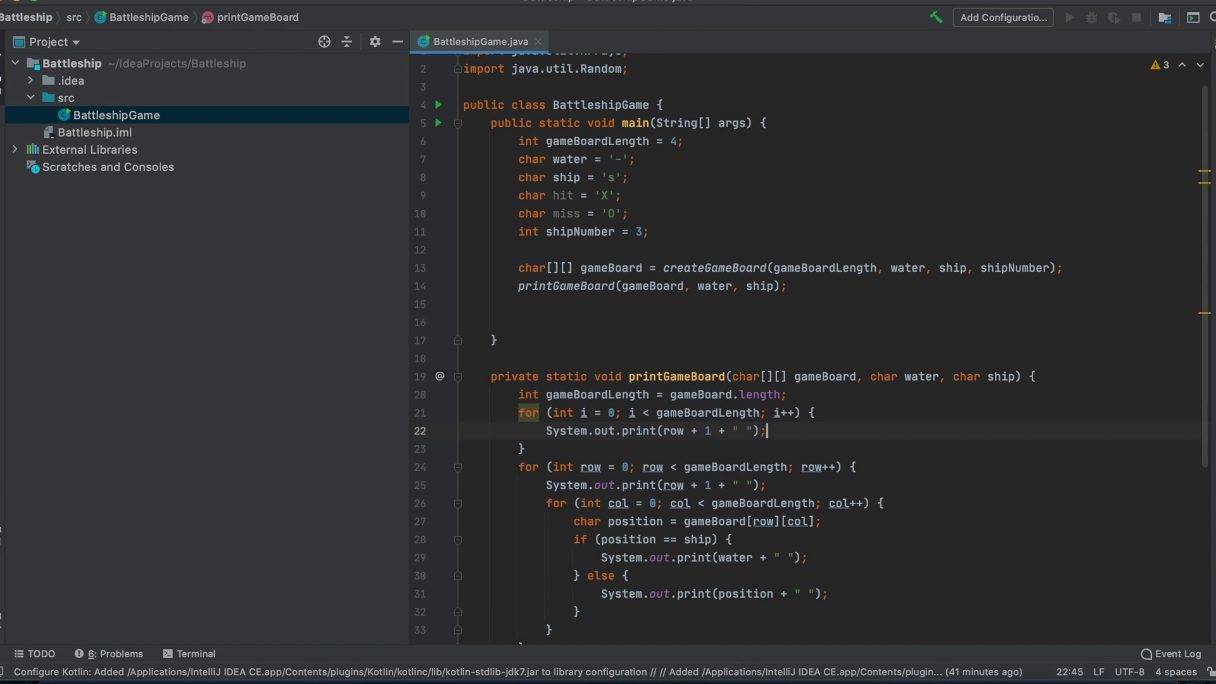
double_click(672, 430)
text(i)
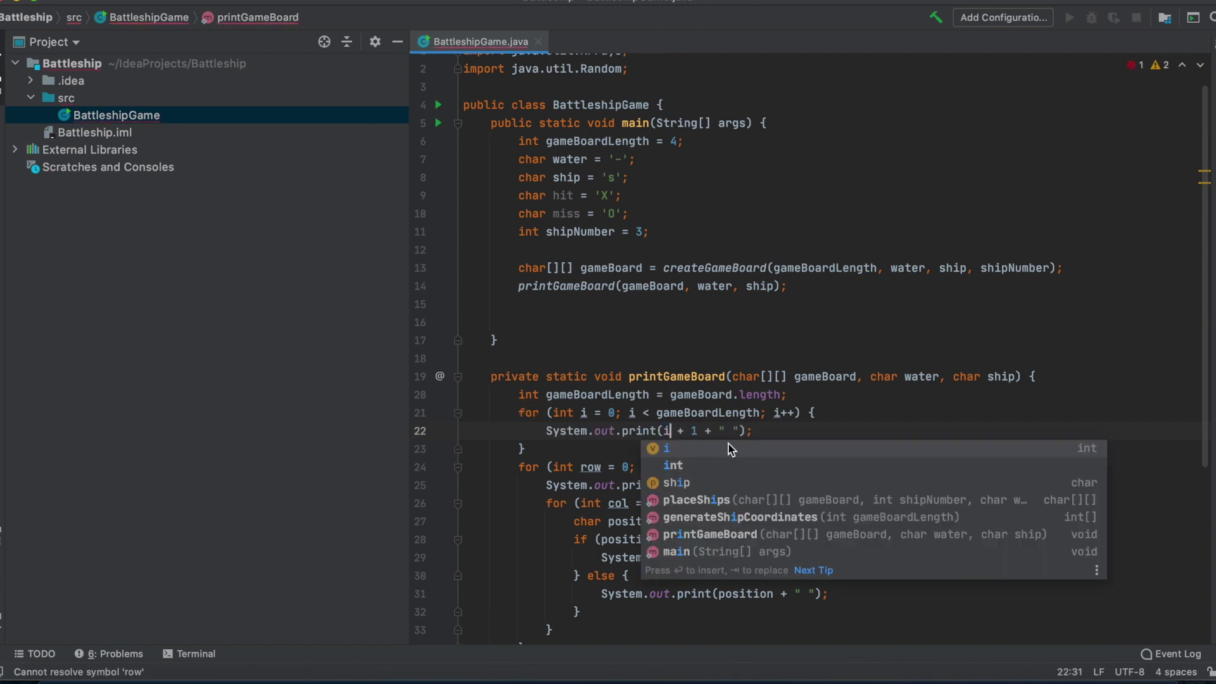
click(724, 411)
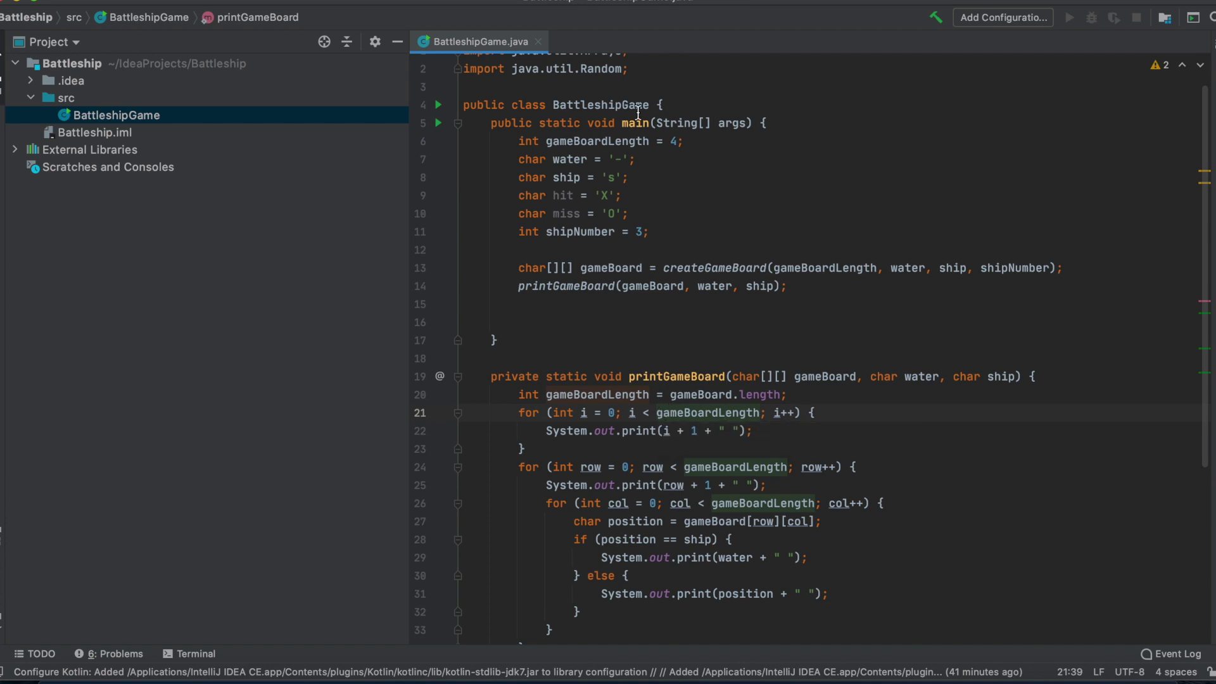
click(438, 123)
Run main, add System.out.println(); after the inner column loop, and rerun.
click(532, 133)
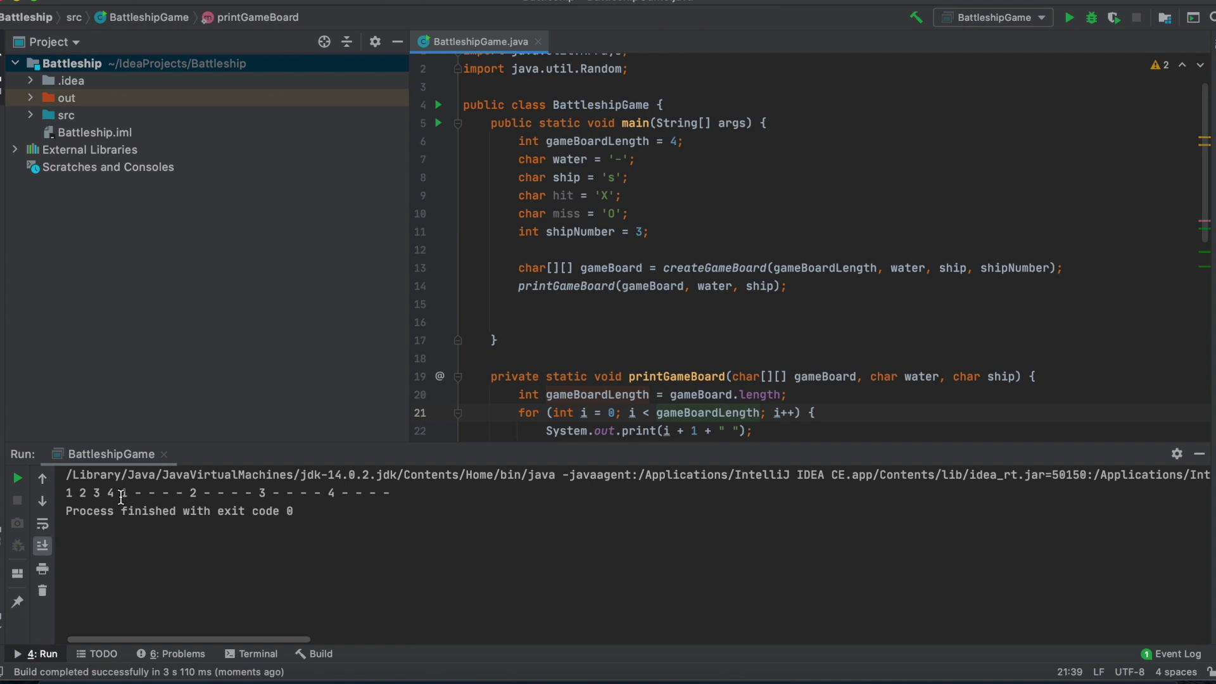
click(1199, 453)
scroll(658, 395, down, 3)
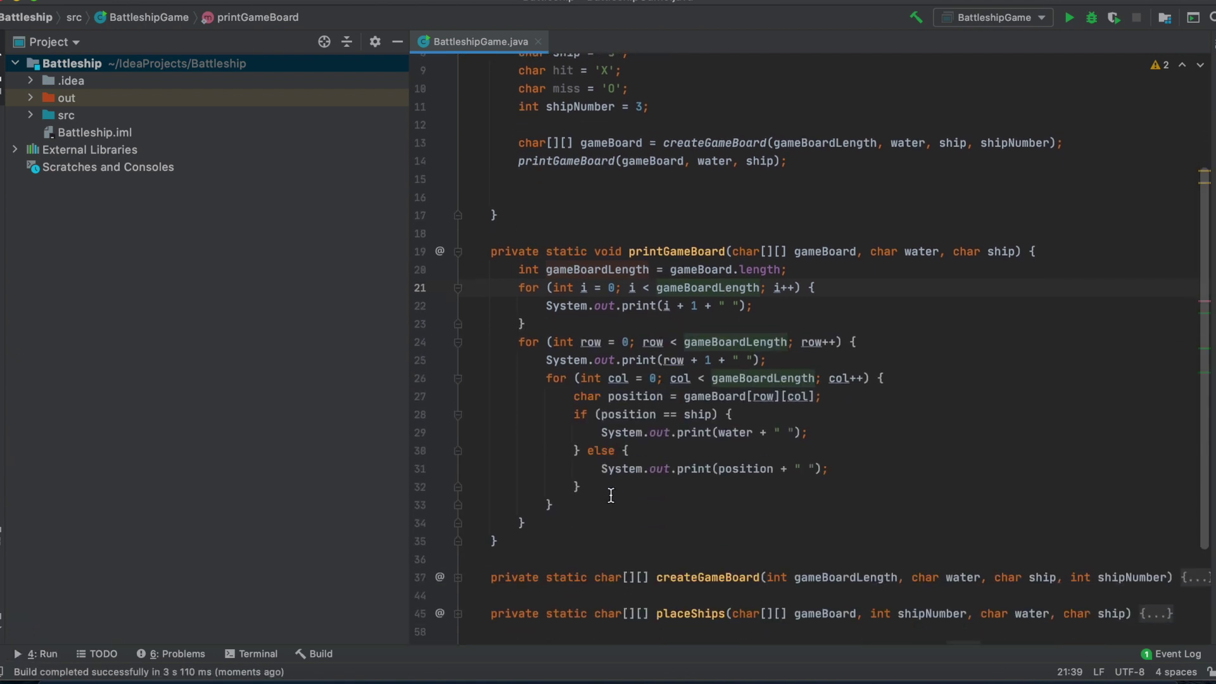
click(548, 523)
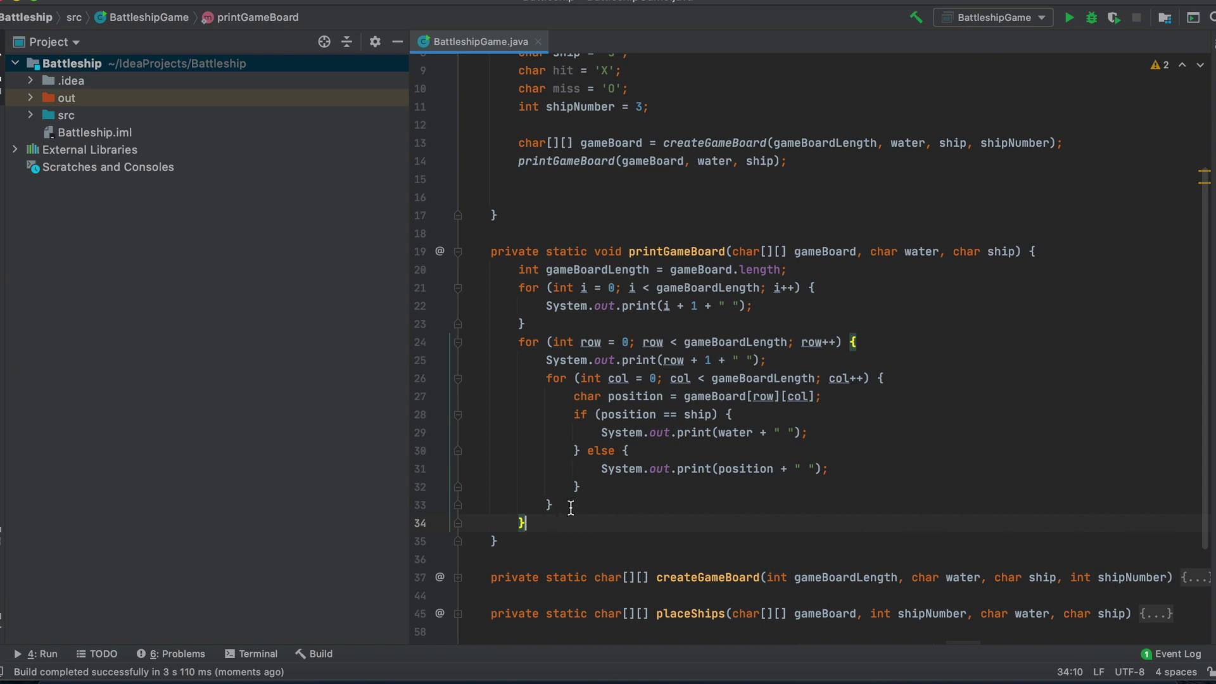
click(570, 505)
key(Return)
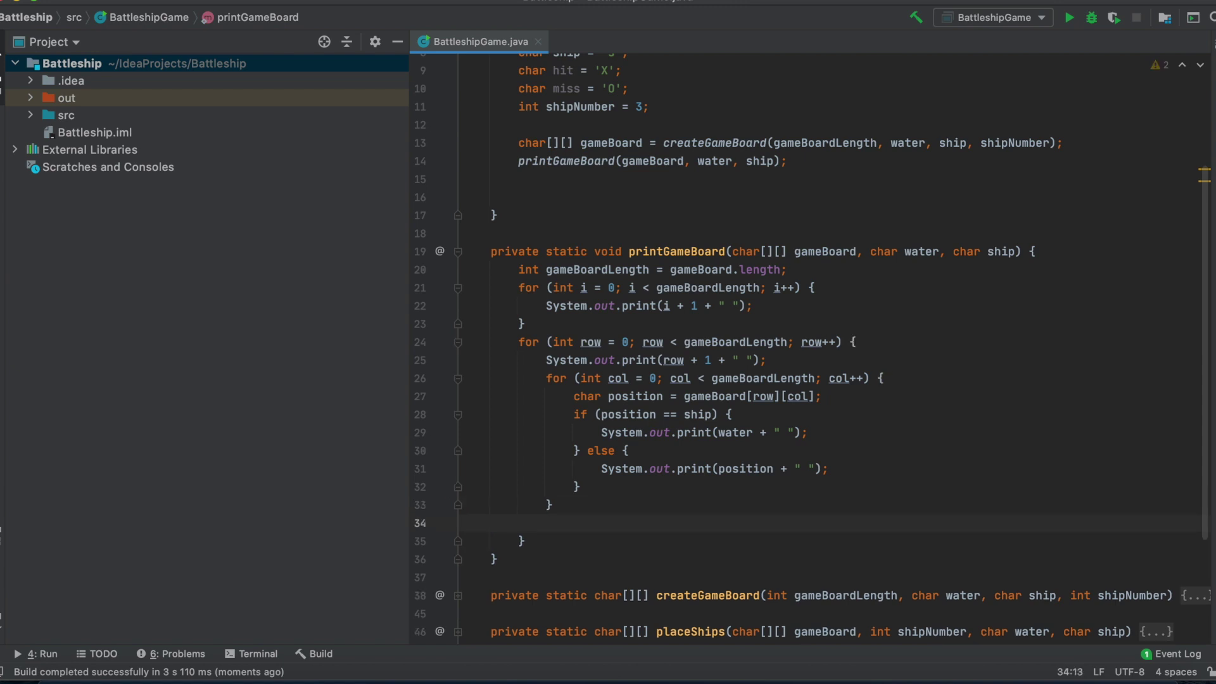
text(System.out)
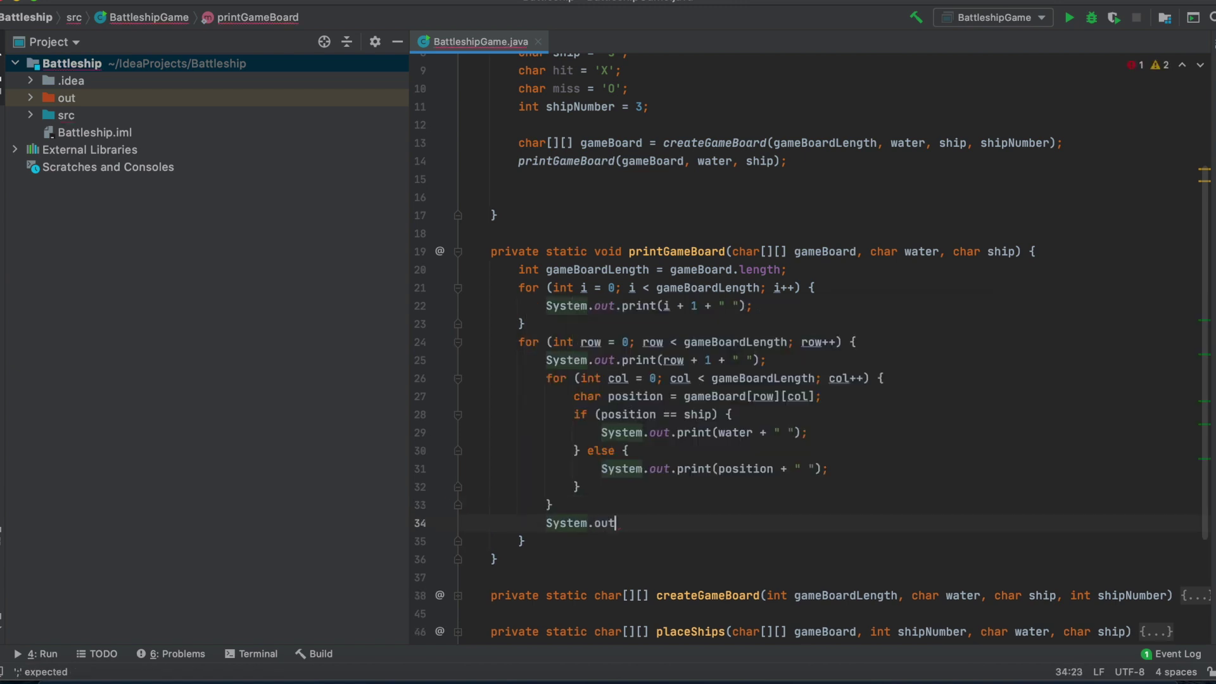
text(.)
key(Down)
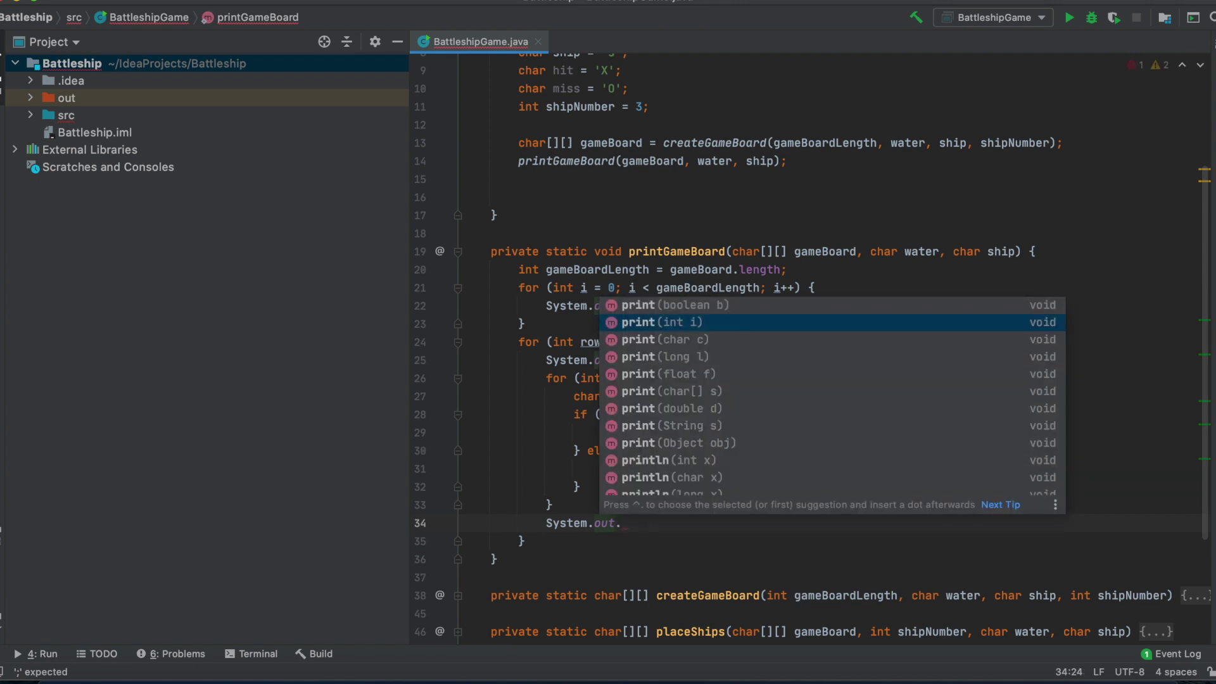
key(Down)
key(Down)
key(Down)
key(Down)
key(Down)
key(Down)
key(Down)
key(Down)
key(ctrl+shift+Return)
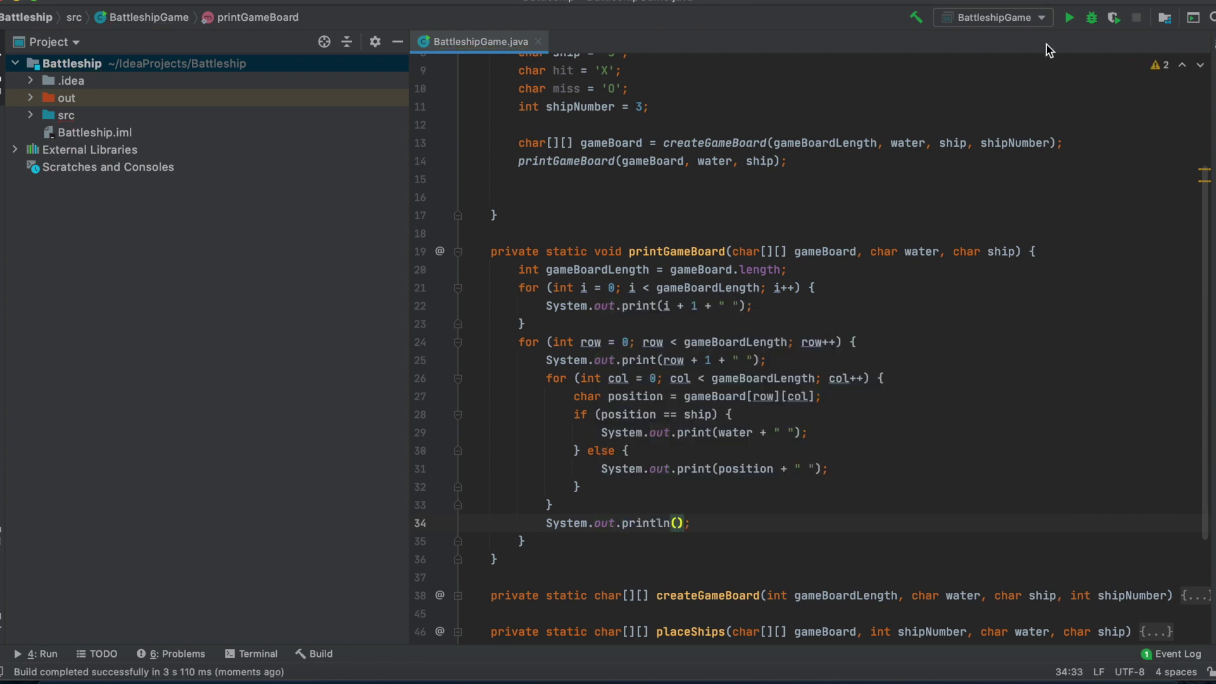
key(shift+F10)
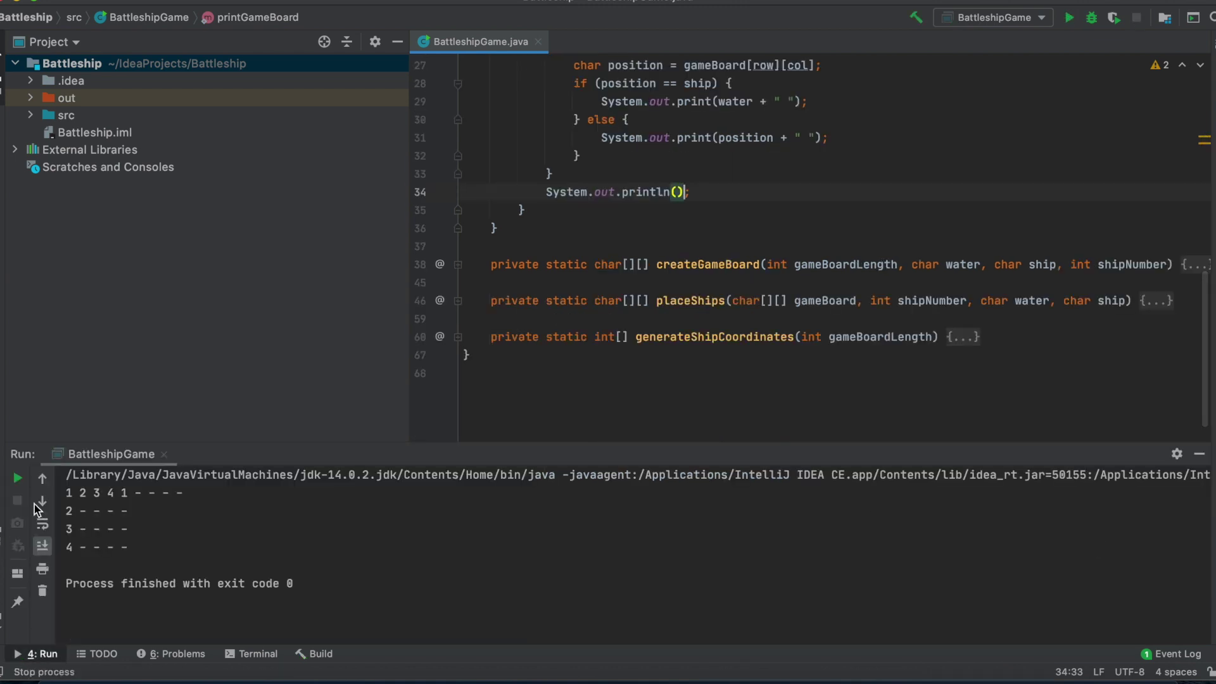
scroll(623, 311, up, 5)
scroll(623, 311, up, 5)
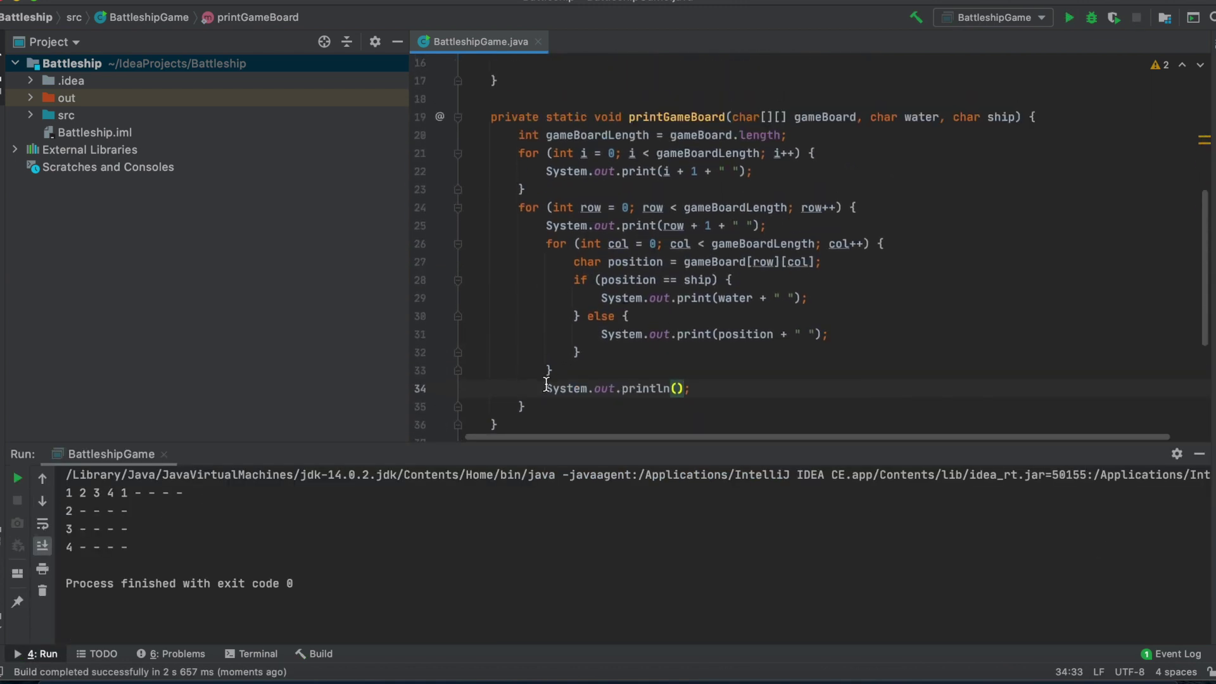
Copy that println under the column-number header loop and run again.
drag(546, 388, 693, 388)
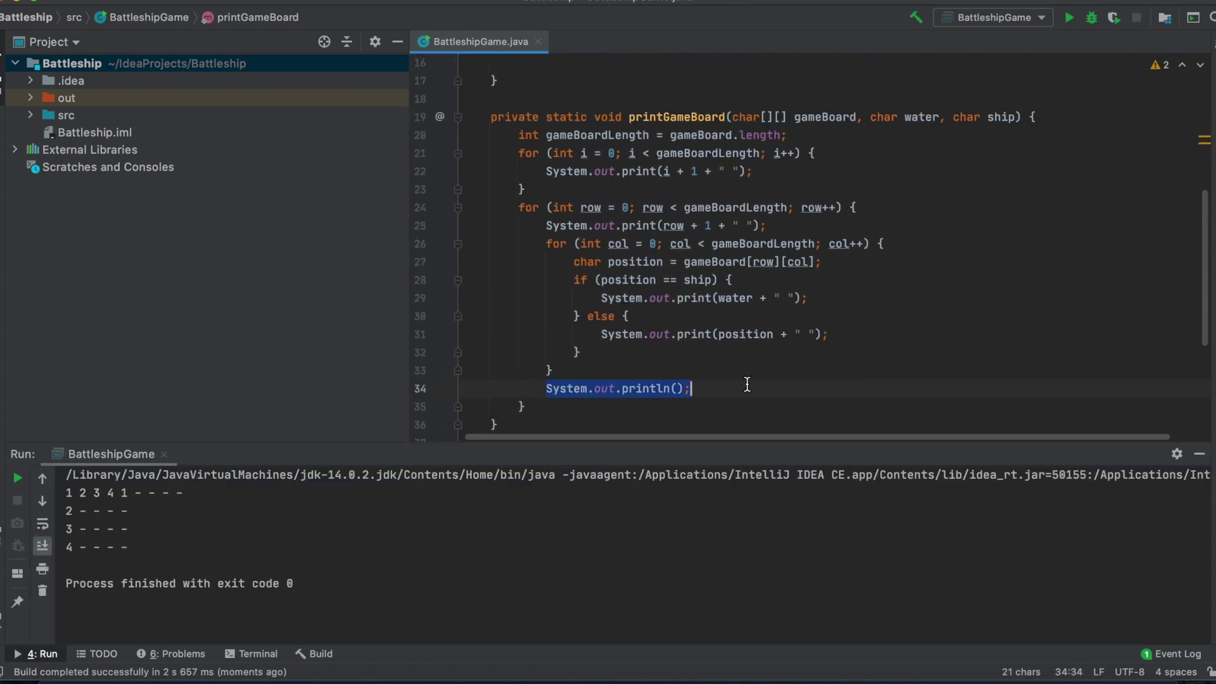
key(super+c)
click(561, 190)
key(Return)
key(super+v)
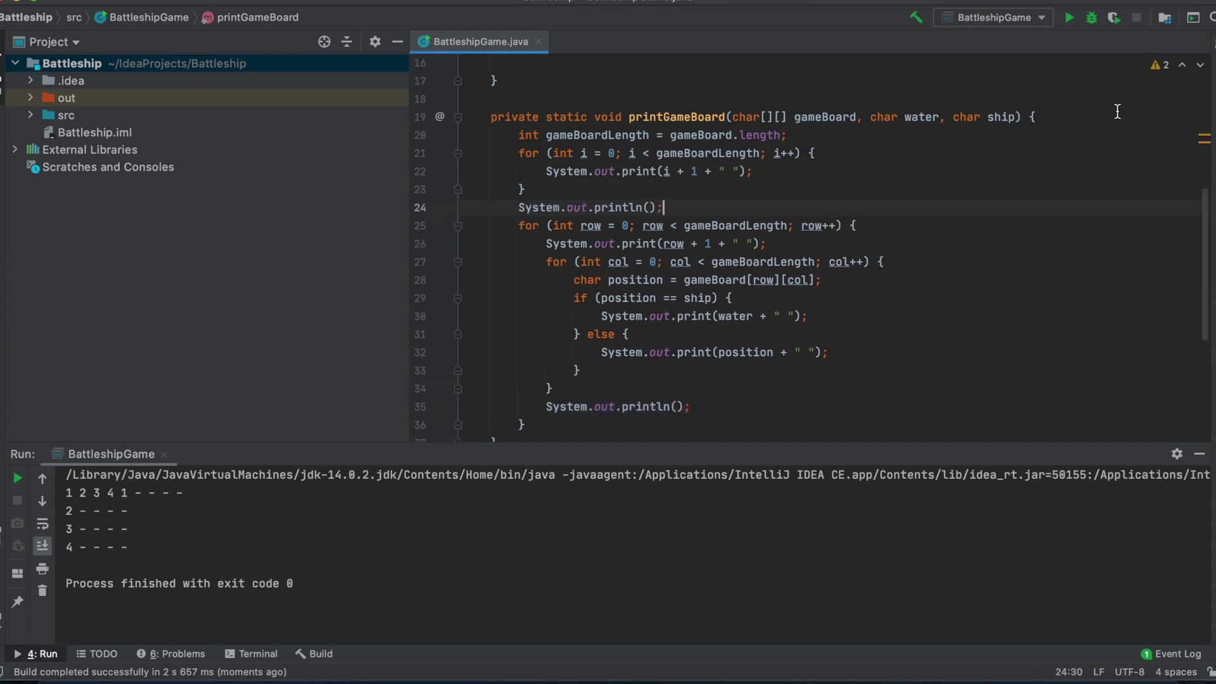
click(1070, 18)
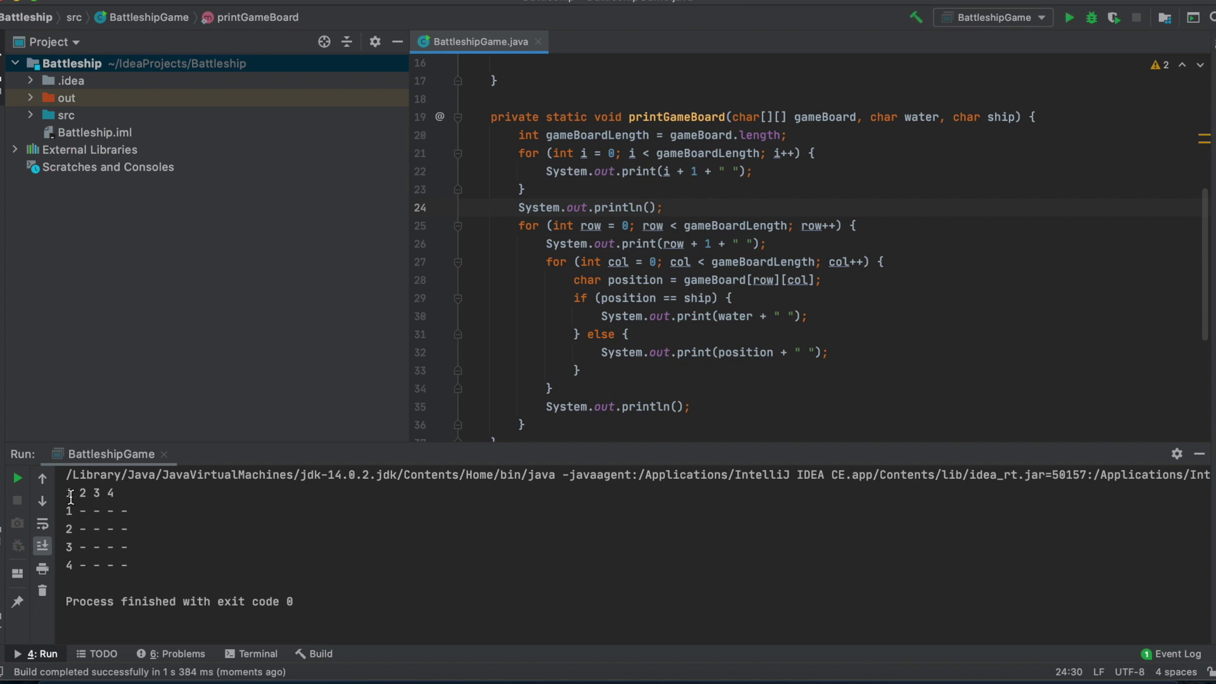
Insert System.out.print(" "); on a new line before the header loop.
drag(69, 492, 116, 493)
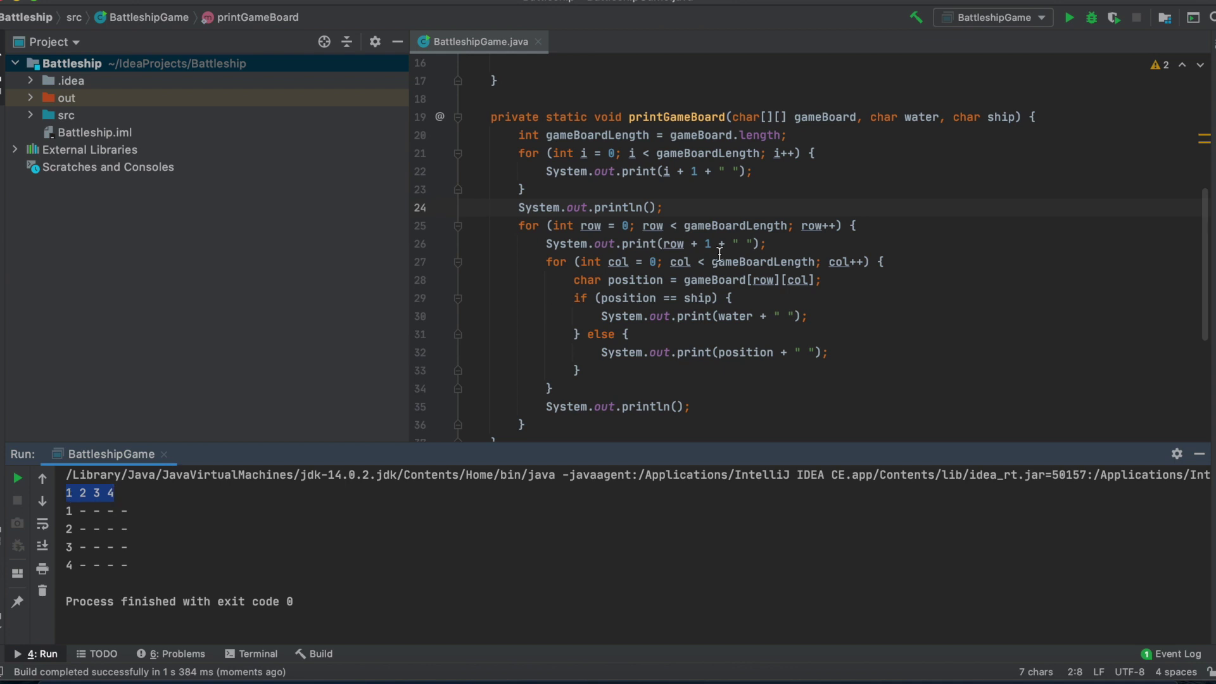
click(823, 135)
key(Return)
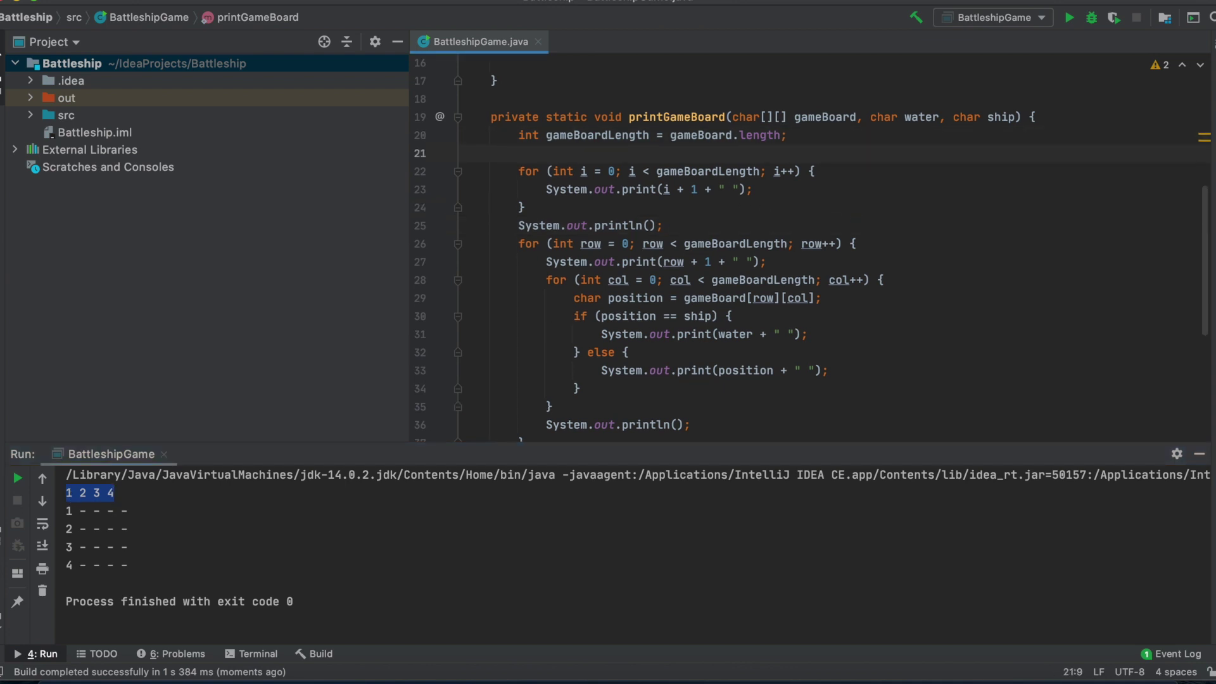
text(Sys)
key(Tab)
text(.o)
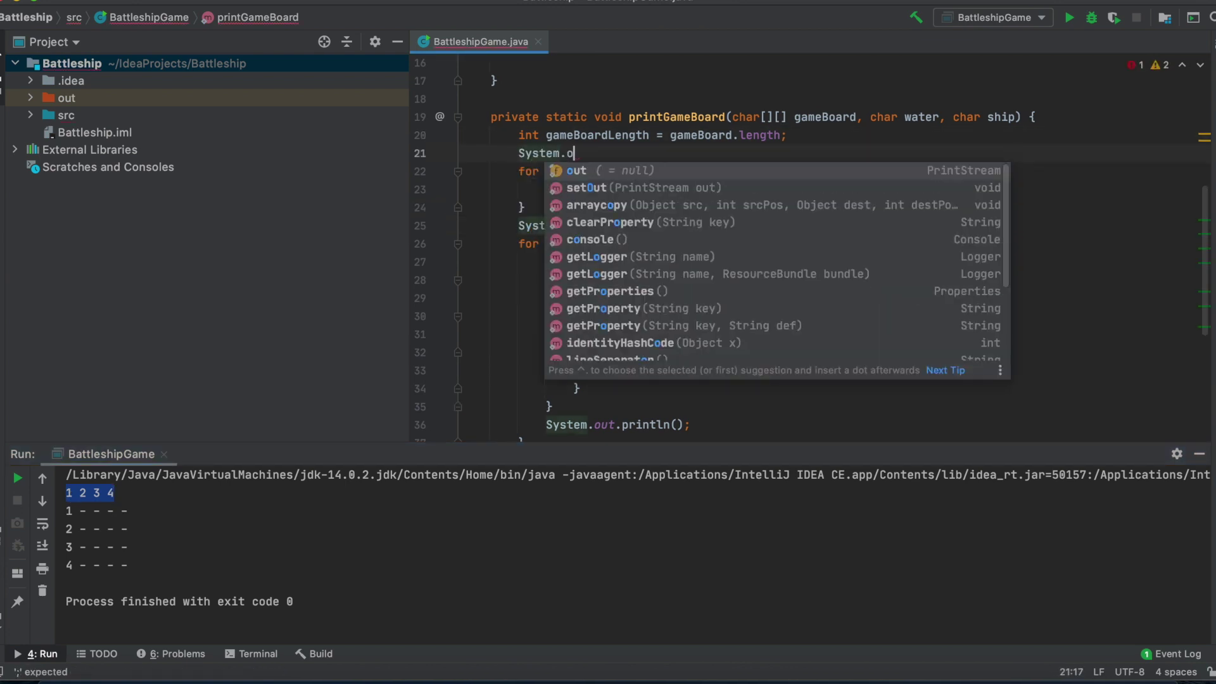
text(ut.print)
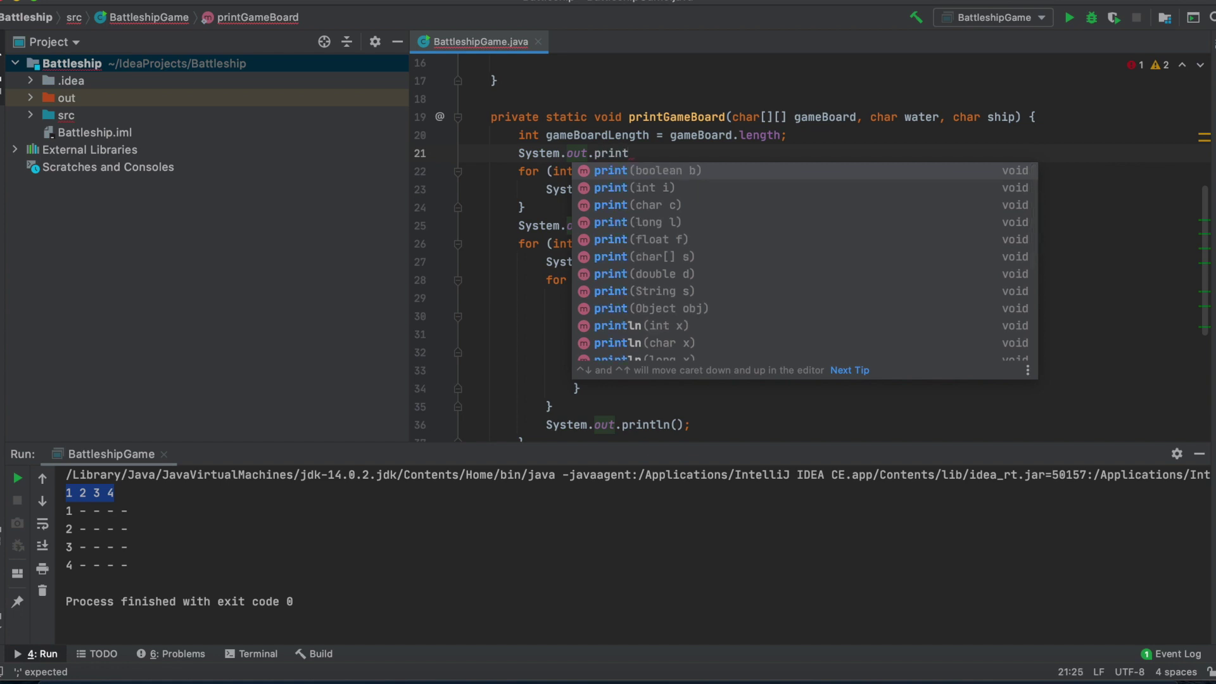
key(Tab)
text(")
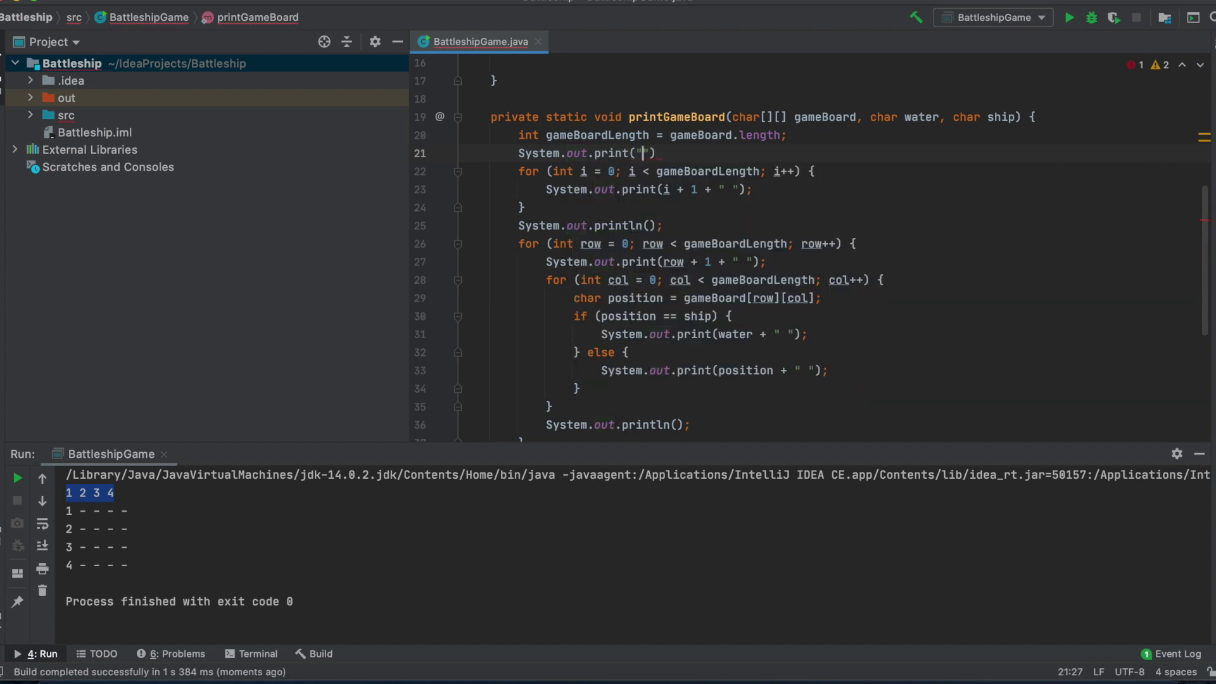
Add the missing semicolon, rerun, and check the cells align under columns 1–4.
click(1068, 18)
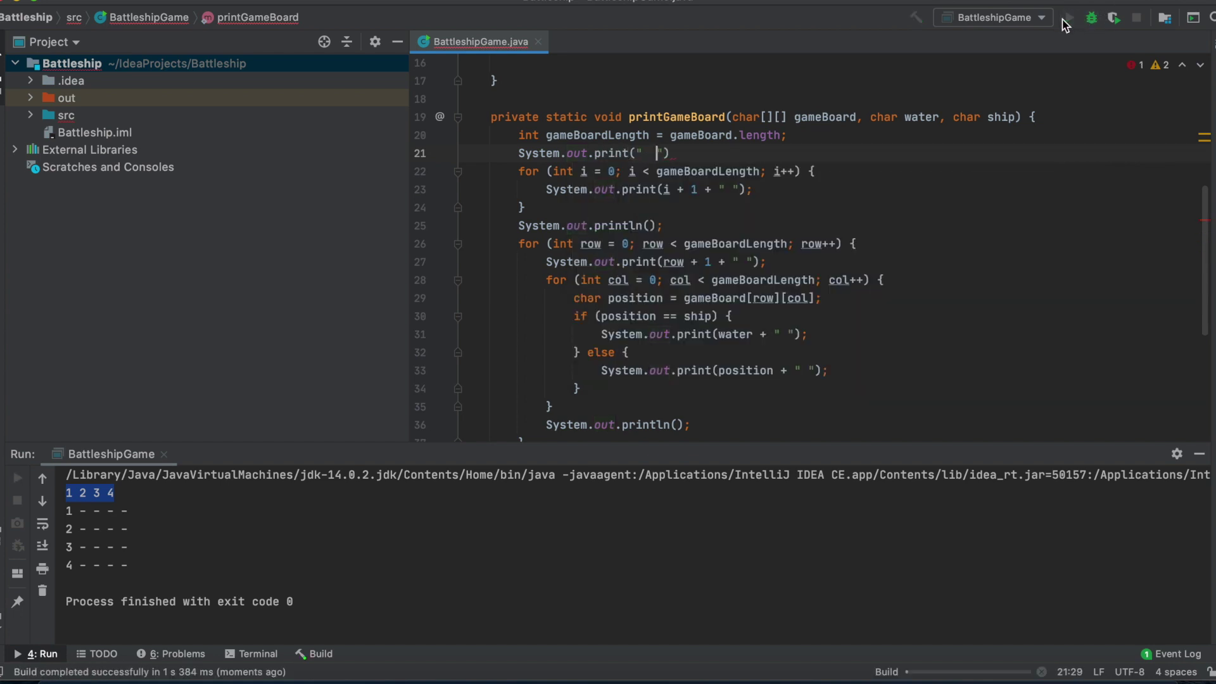
text(;)
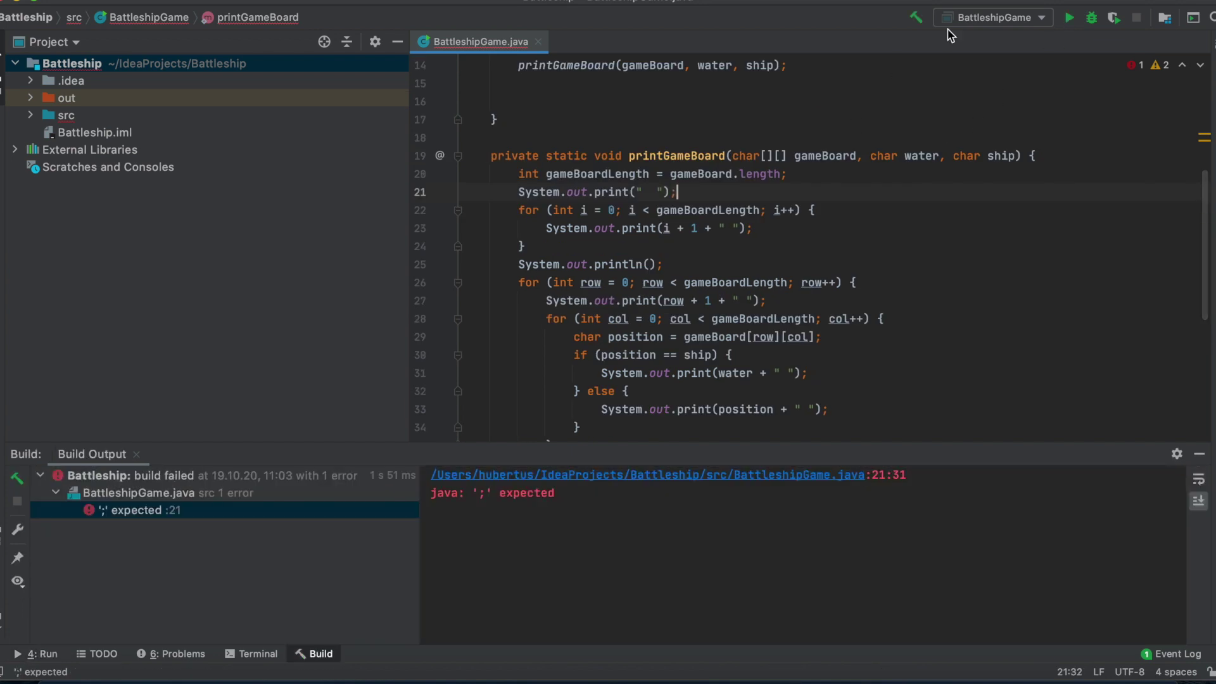
click(1073, 17)
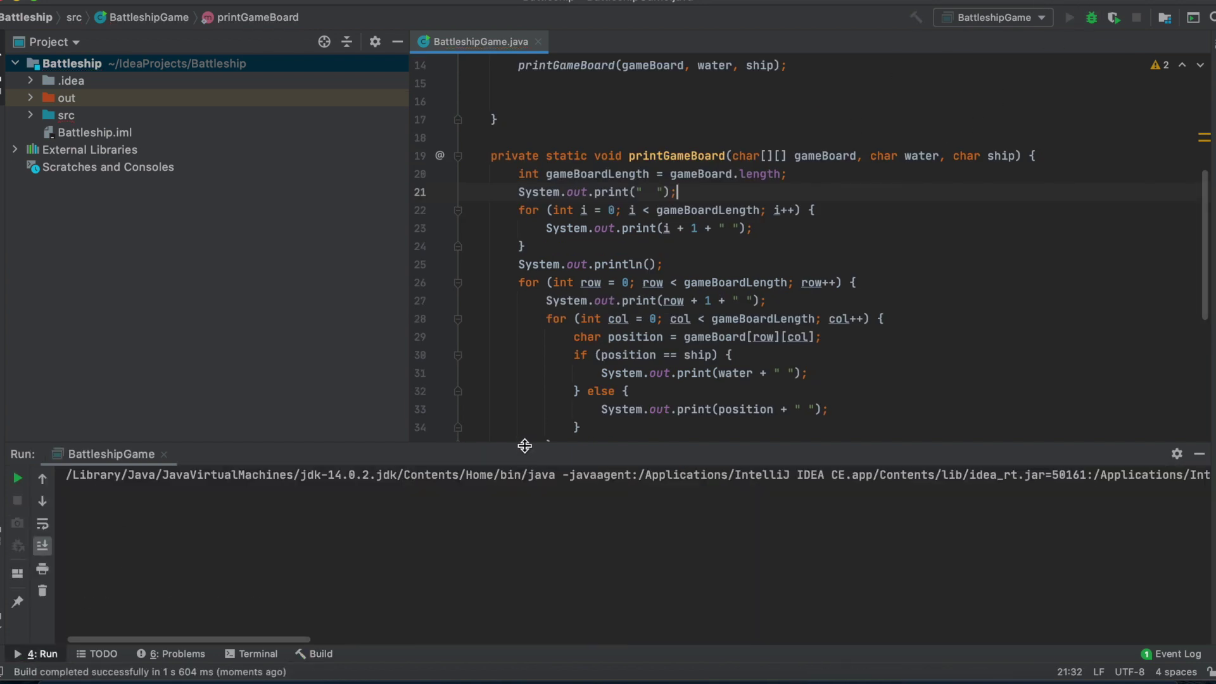
drag(69, 513, 143, 565)
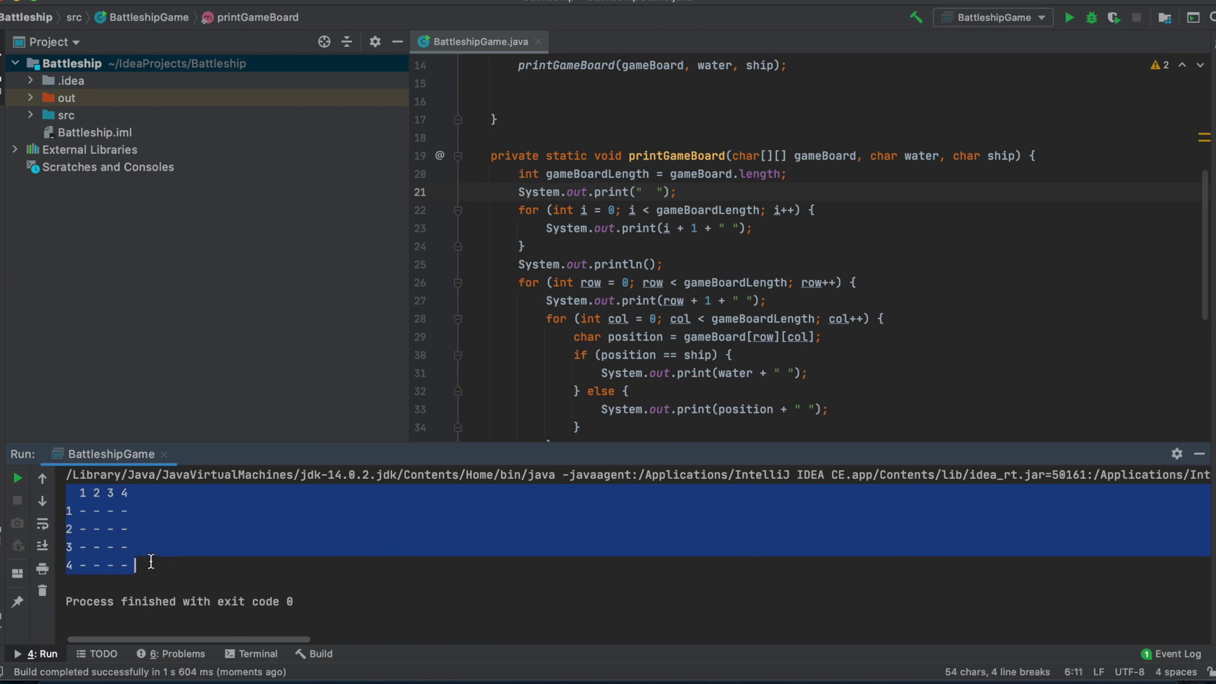
click(150, 562)
drag(80, 511, 89, 510)
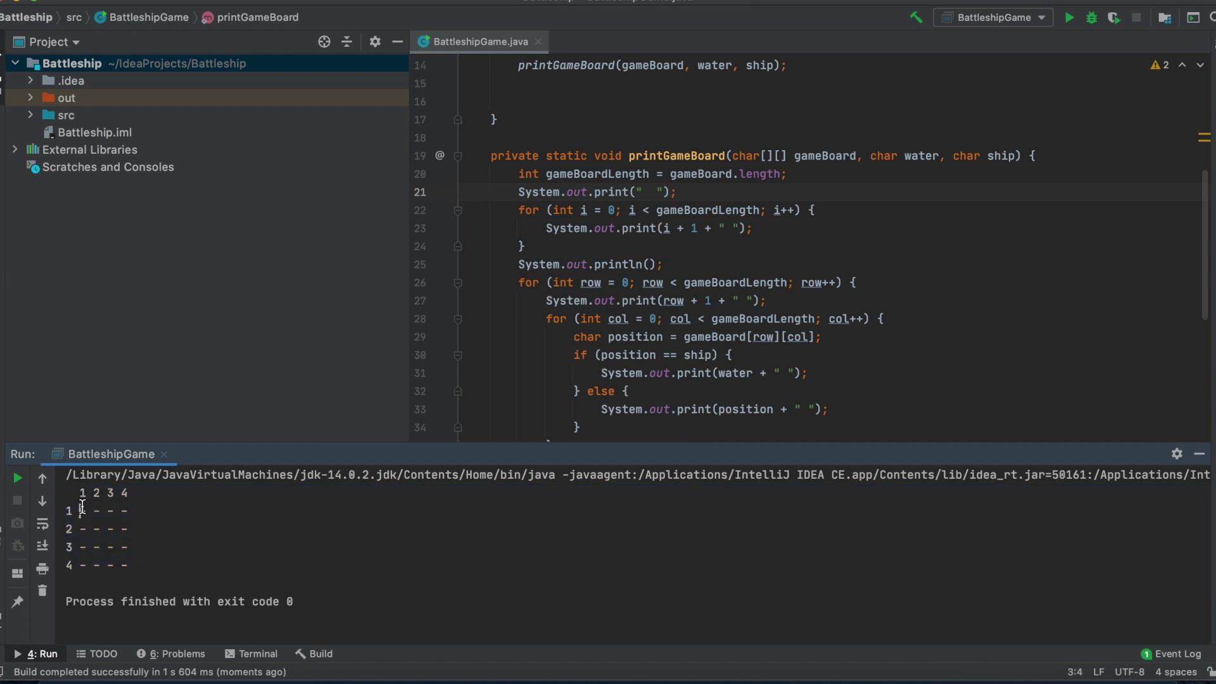
scroll(693, 254, down, 2)
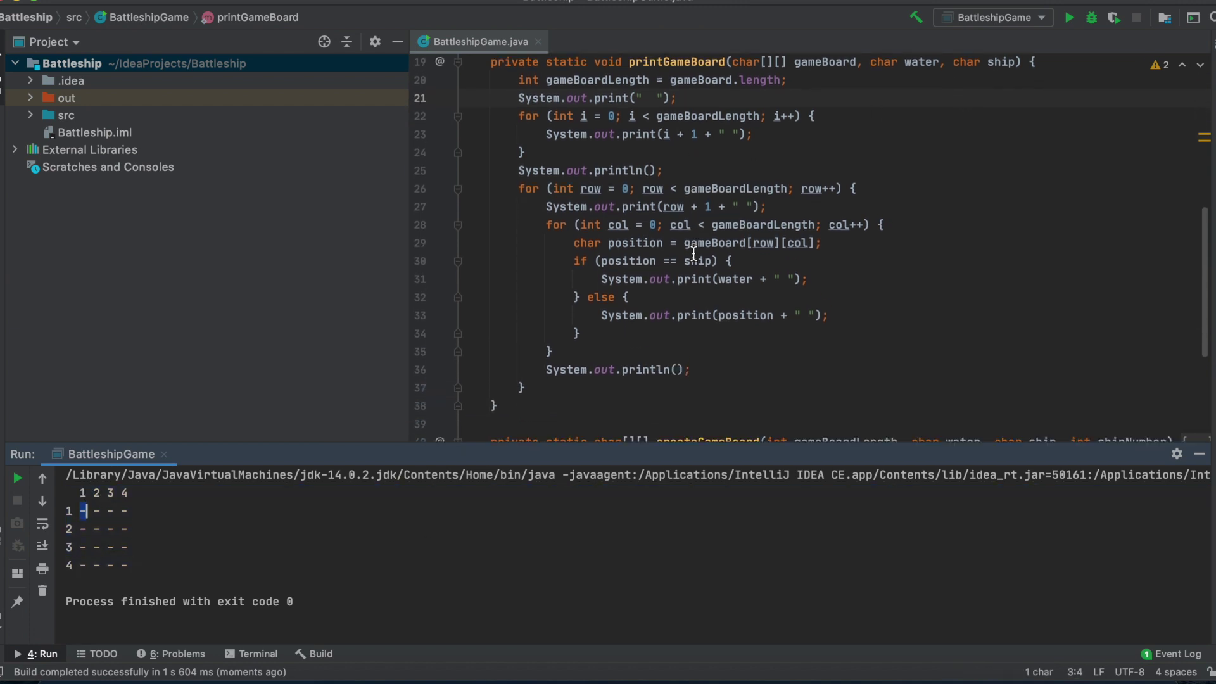
scroll(665, 238, down, 2)
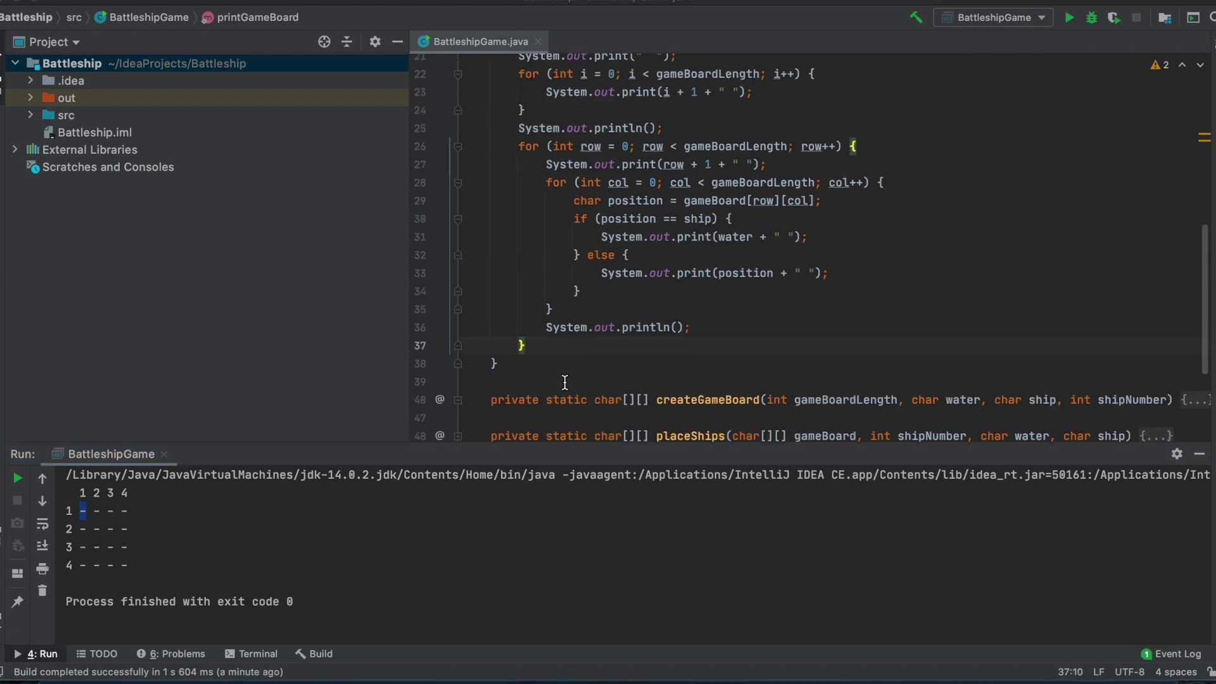
Add System.out.println(); after the row loop, rerun the game, and hide the output.
click(546, 347)
key(Return)
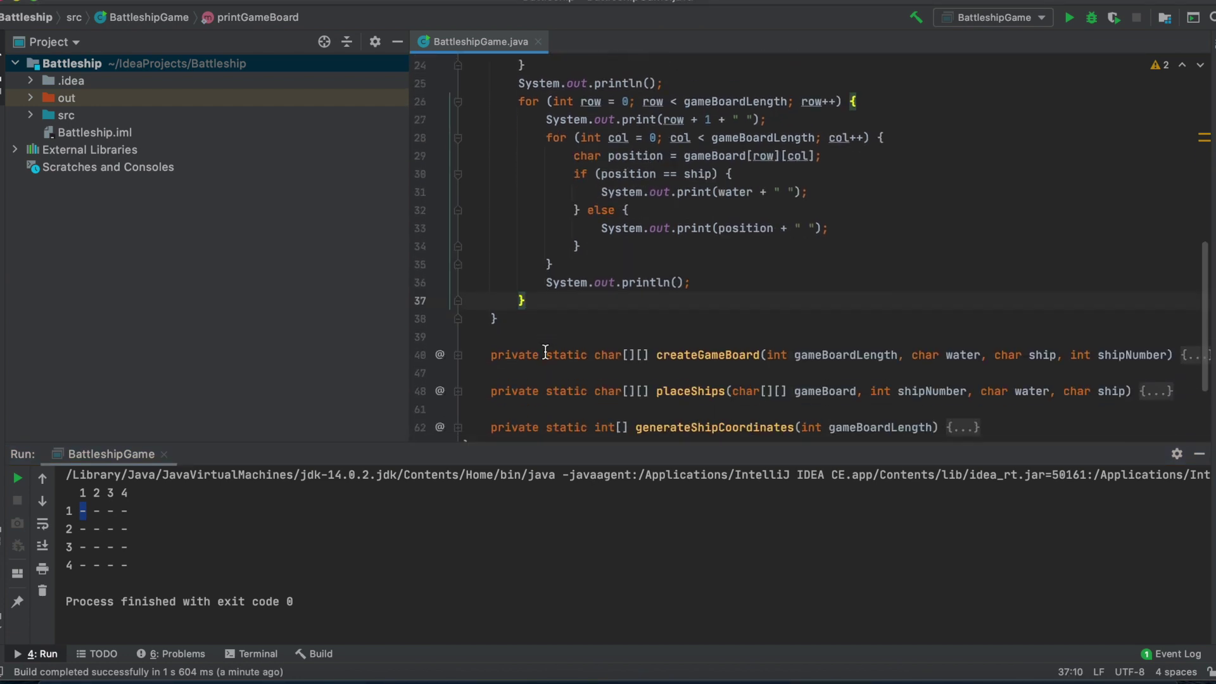
text(System)
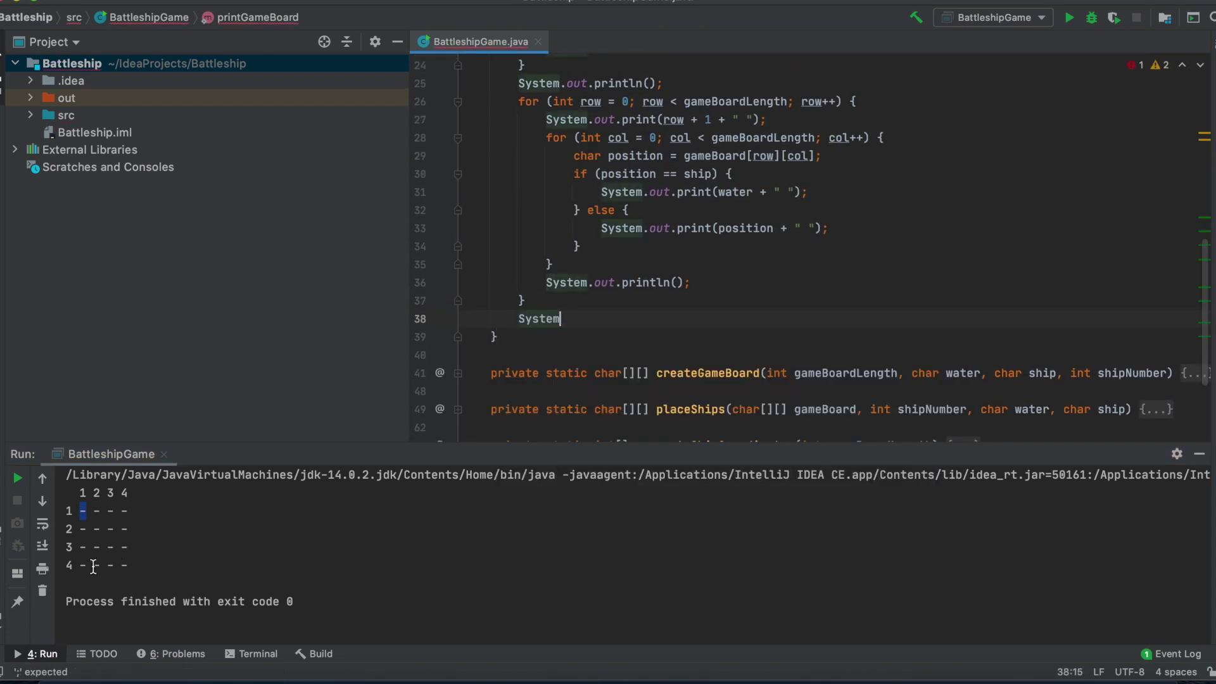
text(.out)
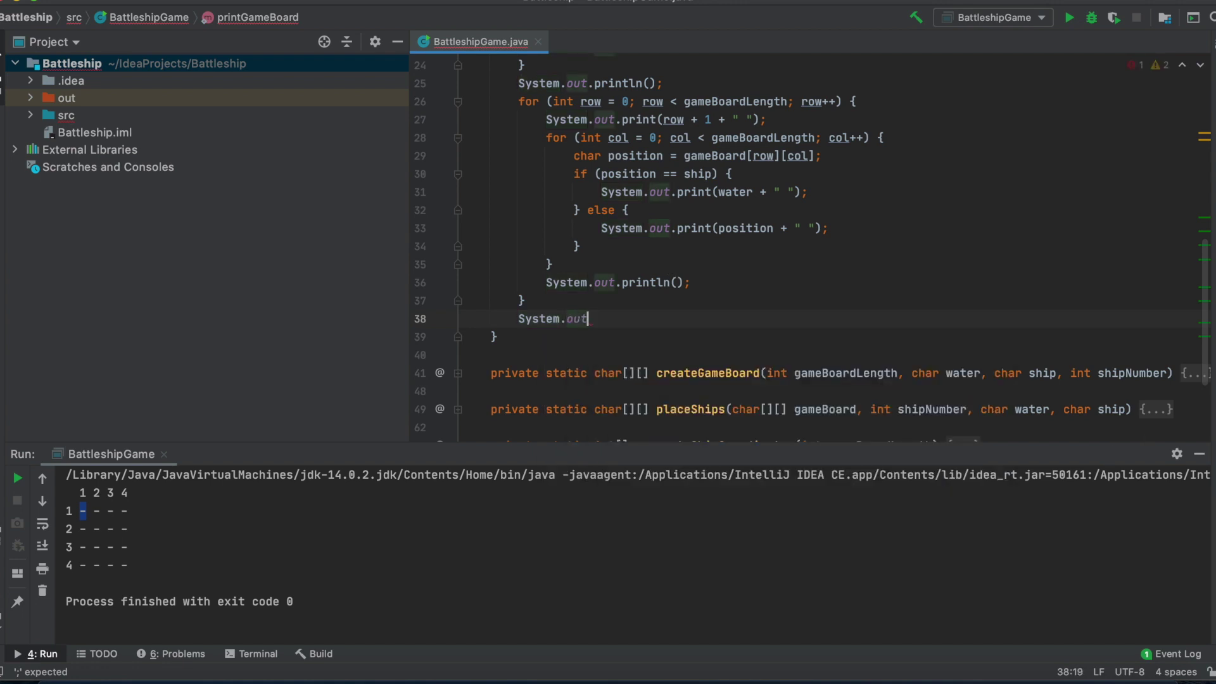
text(.p)
key(Tab)
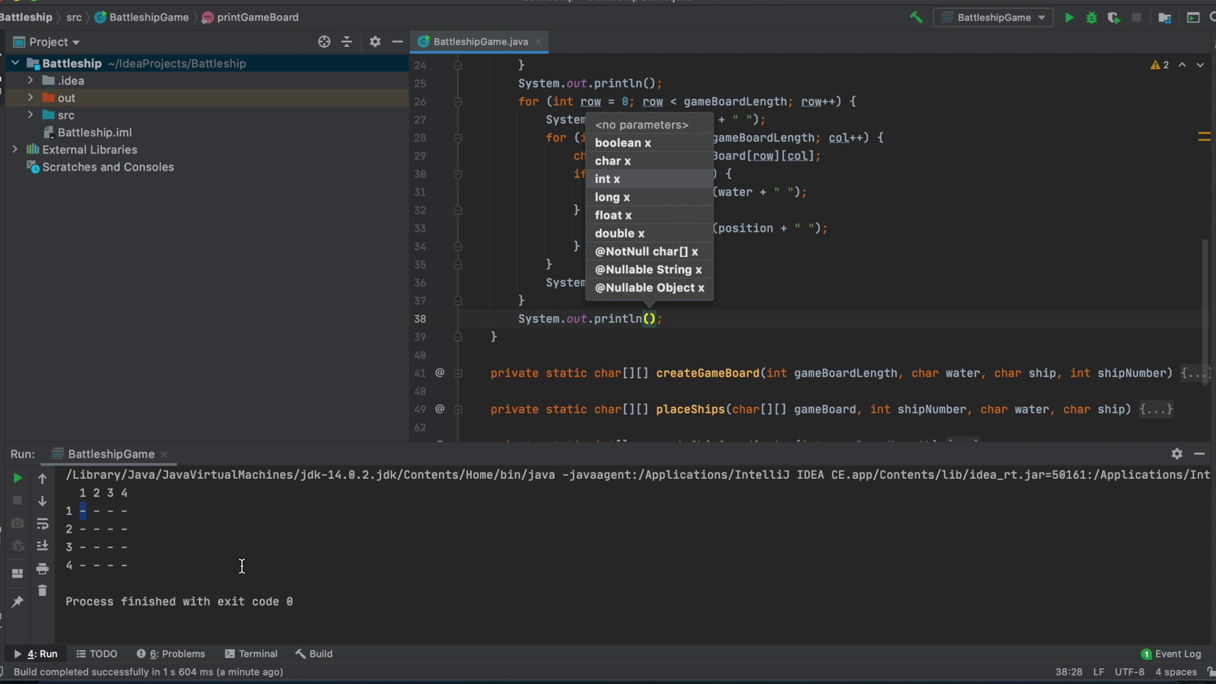
click(776, 331)
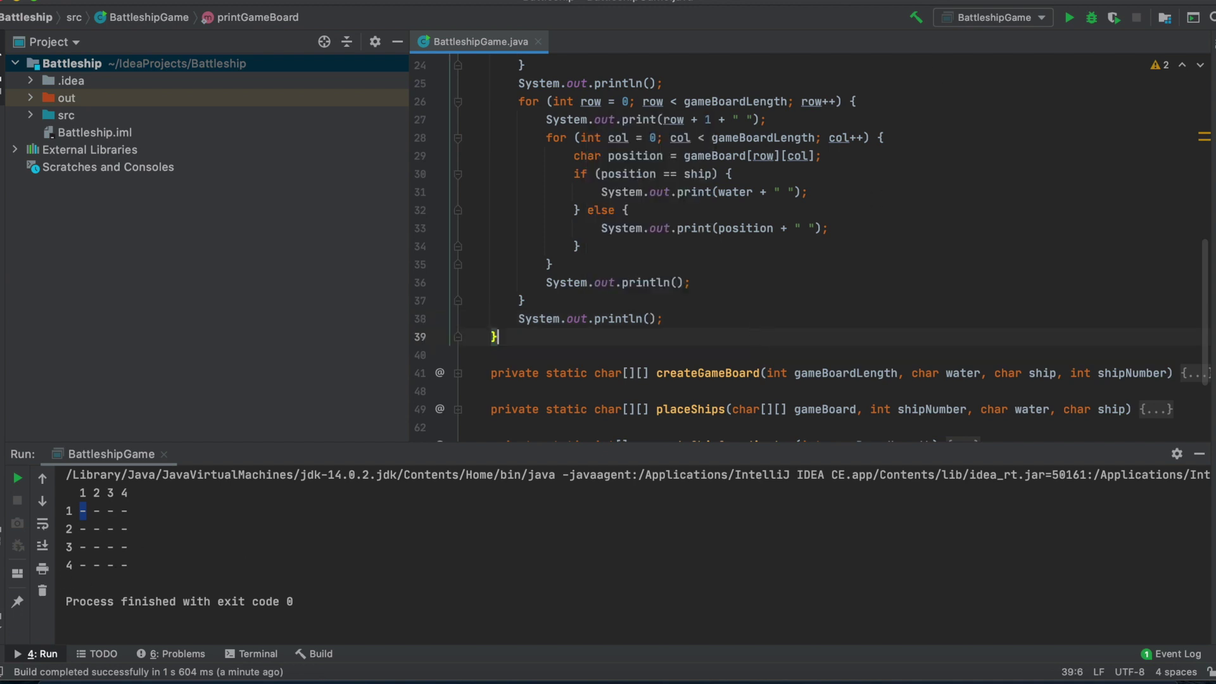
scroll(723, 286, up, 5)
scroll(722, 285, up, 2)
click(1071, 18)
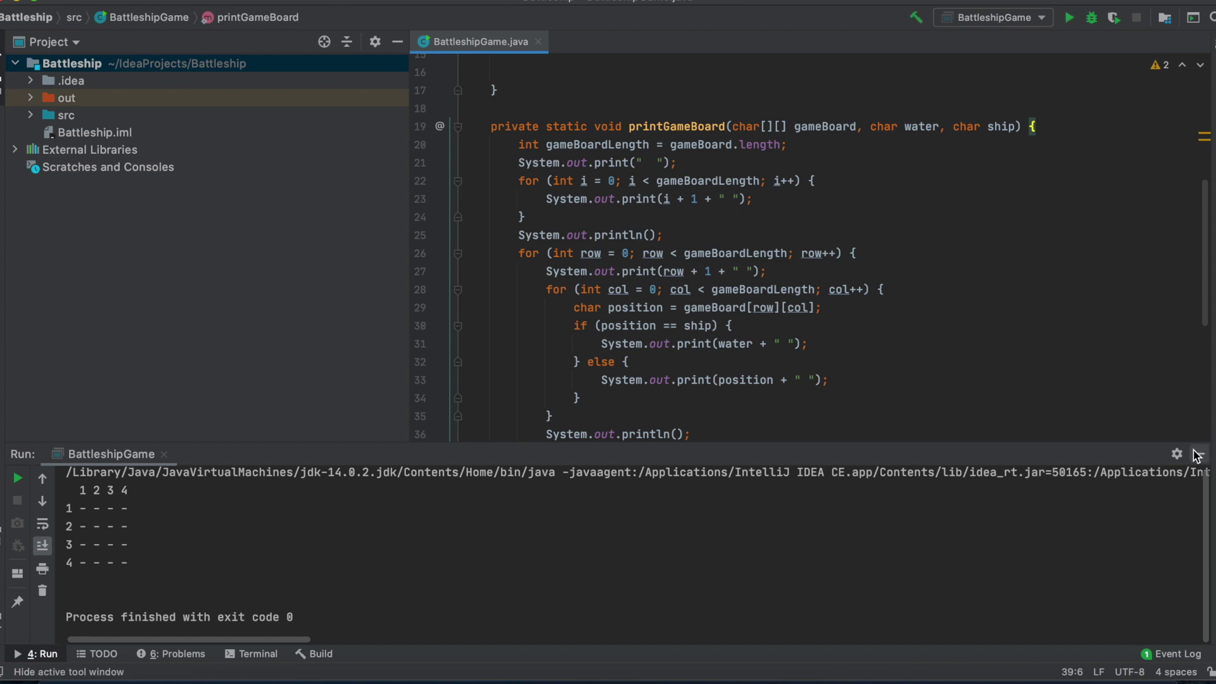
key(shift+Escape)
scroll(658, 359, up, 5)
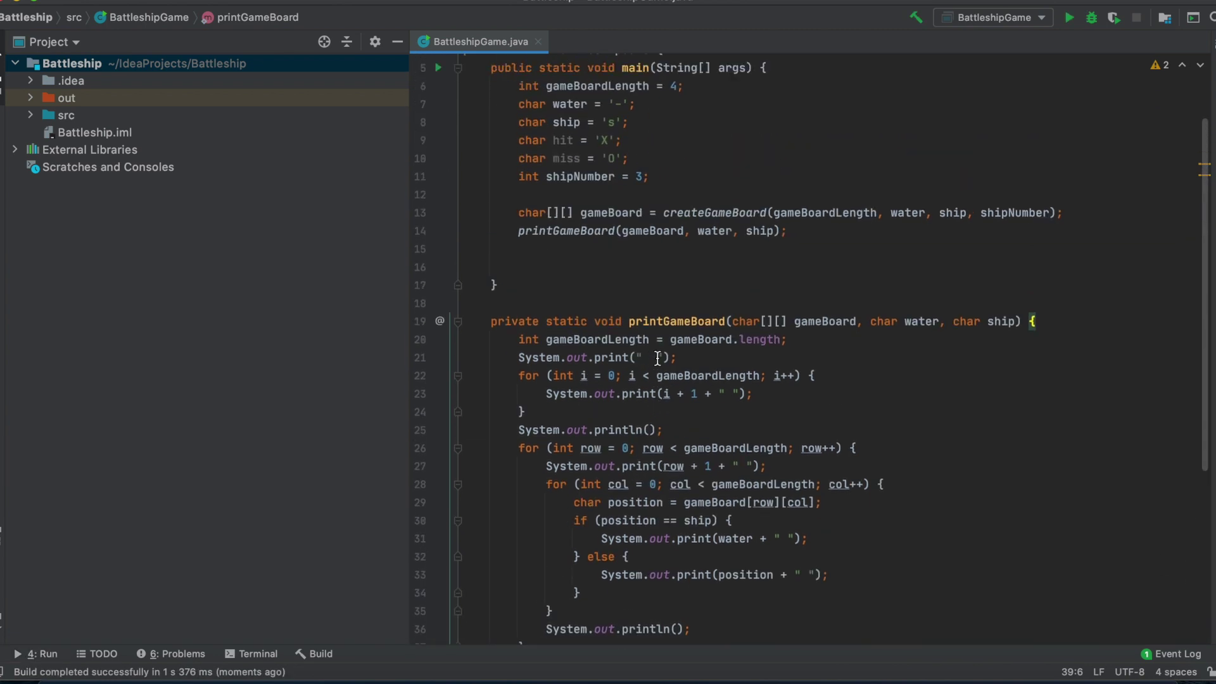
click(457, 321)
Open a while loop running while undetectedShipNumber > 0 after the printGameBoard call.
click(799, 299)
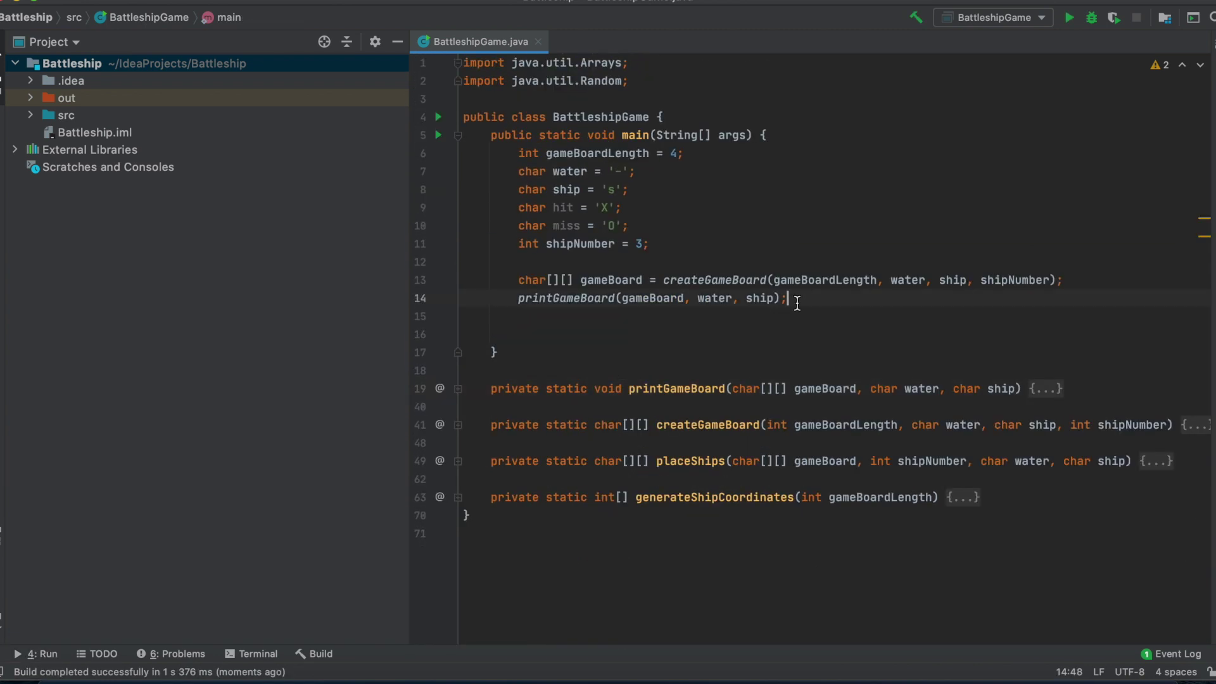
key(Return)
text(while ()
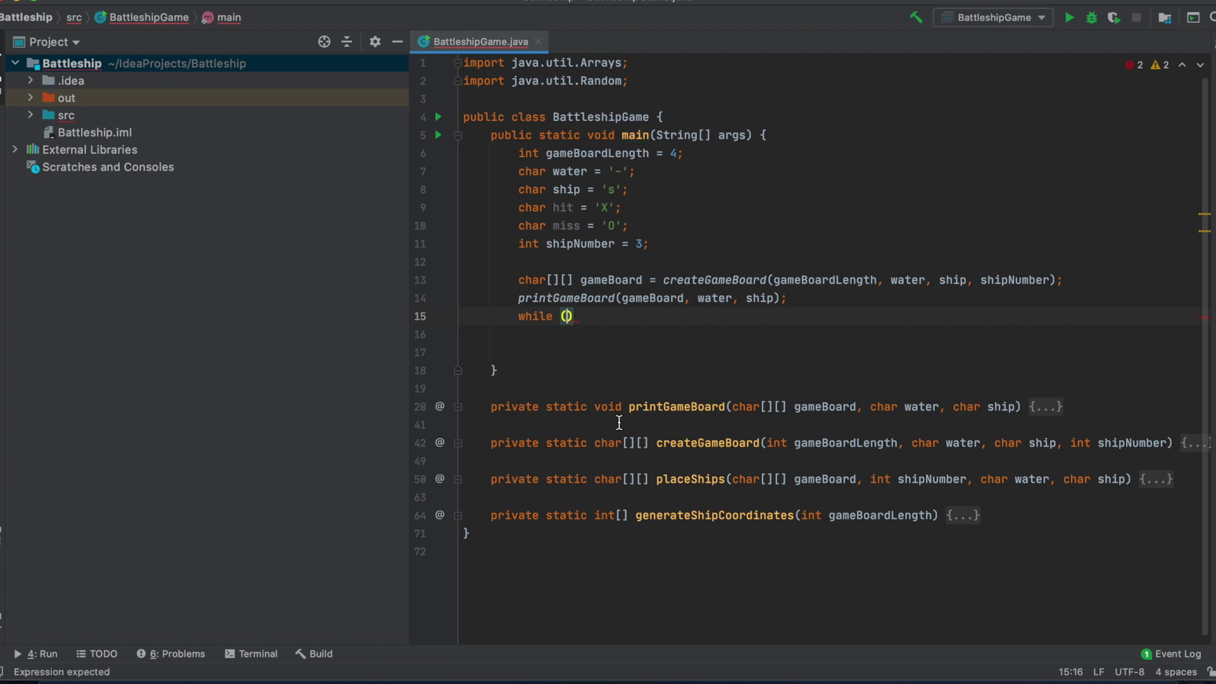
text(undected)
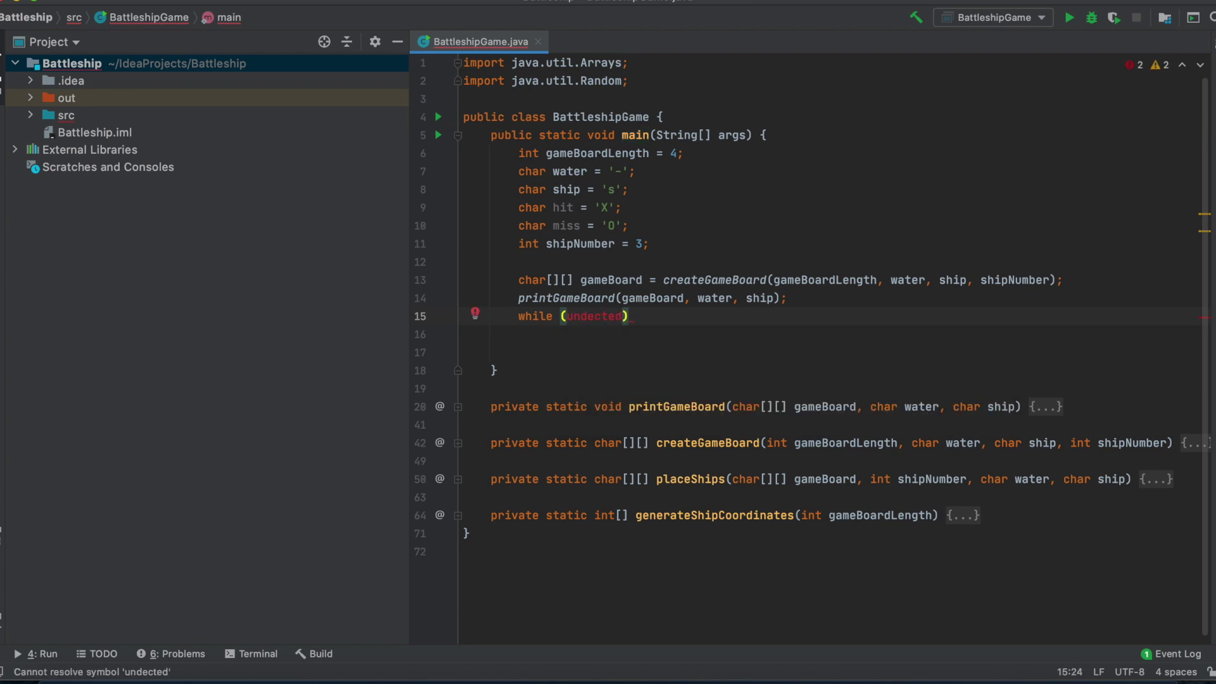
key(BackSpace)
key(BackSpace)
key(BackSpace)
text(ted)
key(BackSpace)
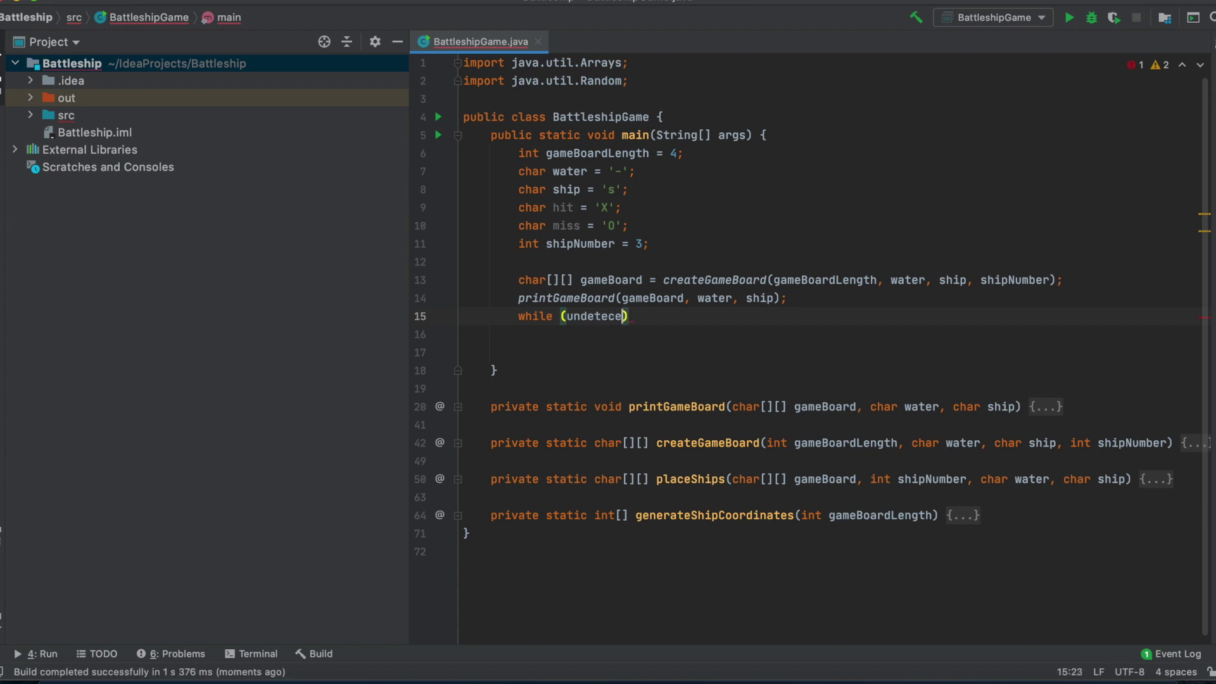
text(cted)
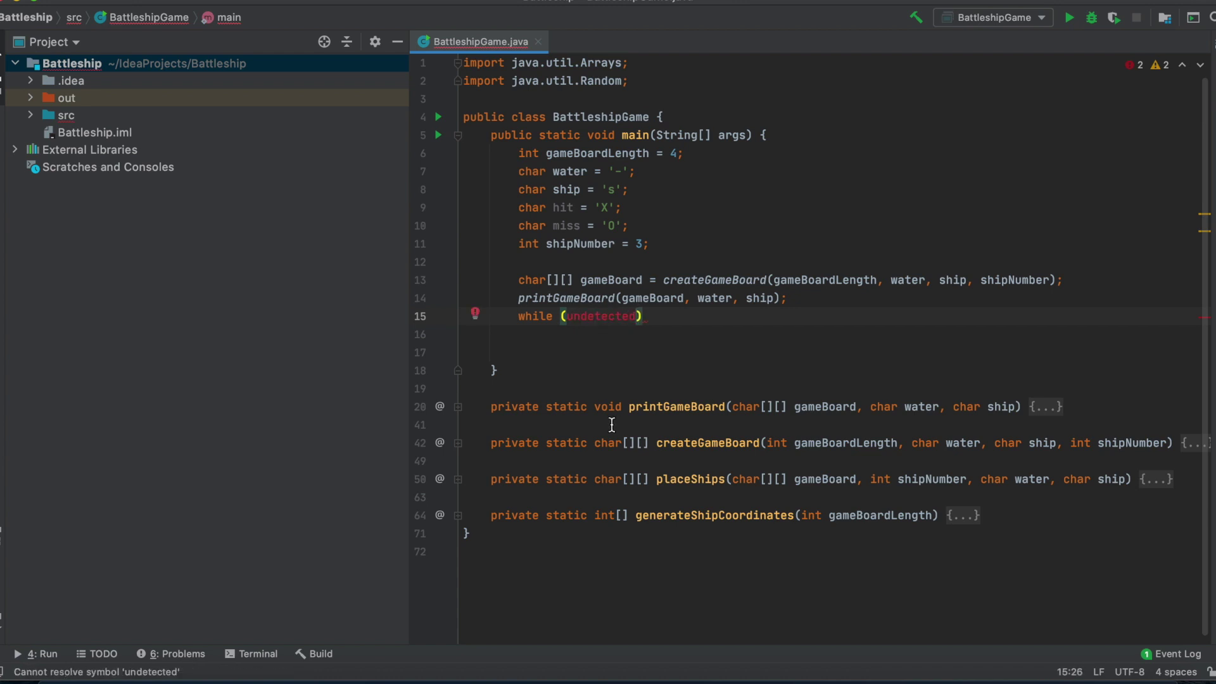
text(ShipNumber)
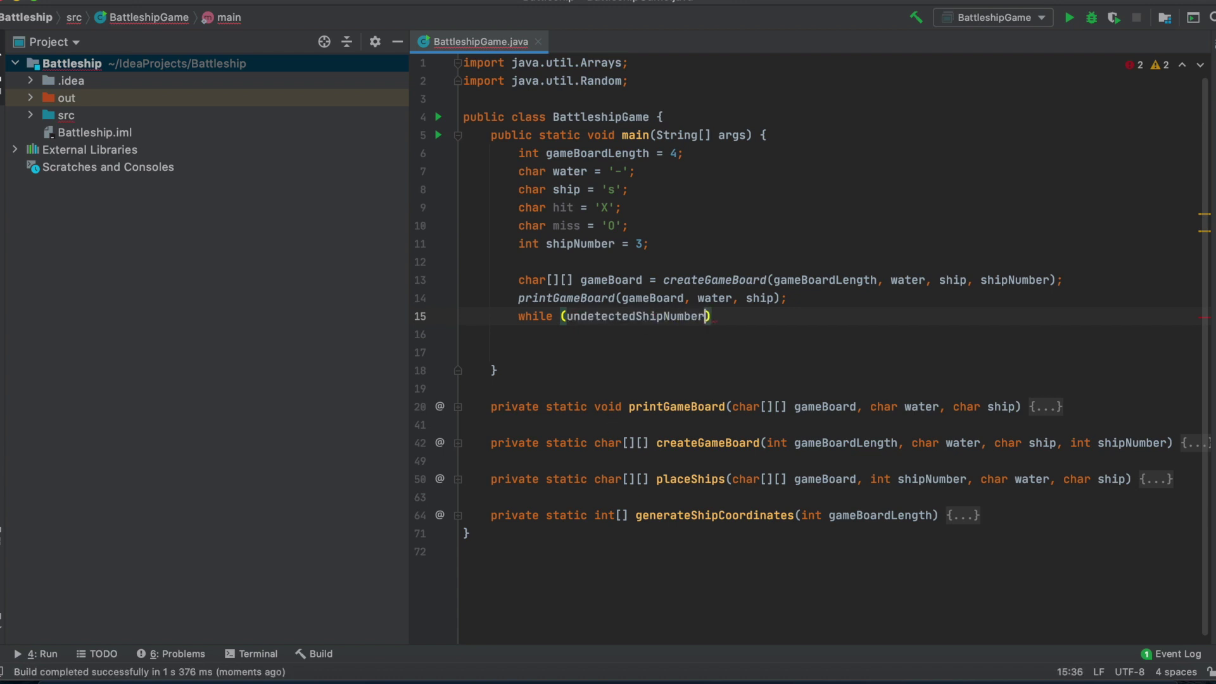
text( > 0)
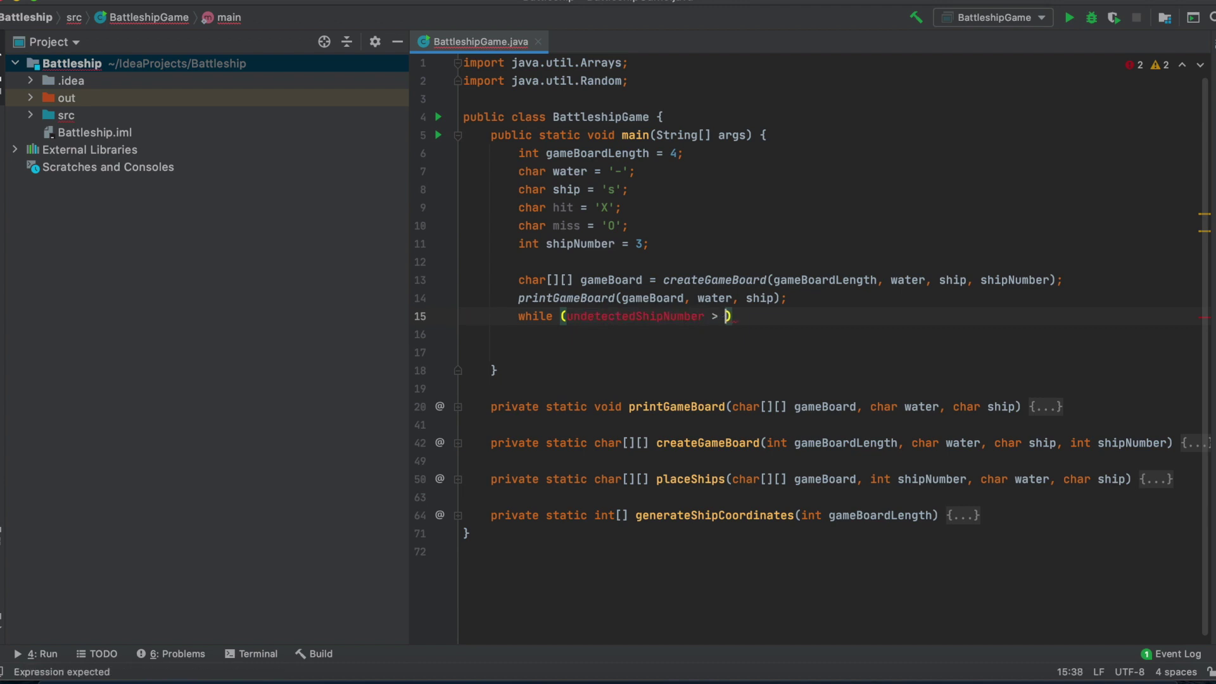
key(Right)
text({)
key(Return)
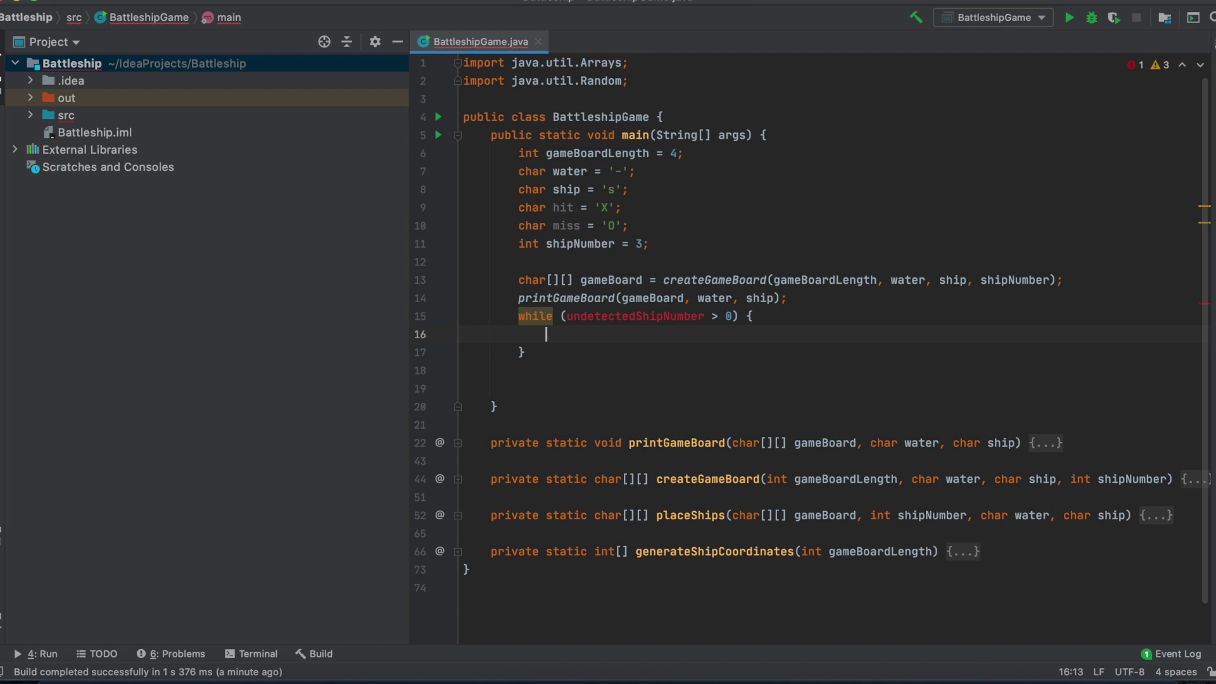
text(int[] guess)
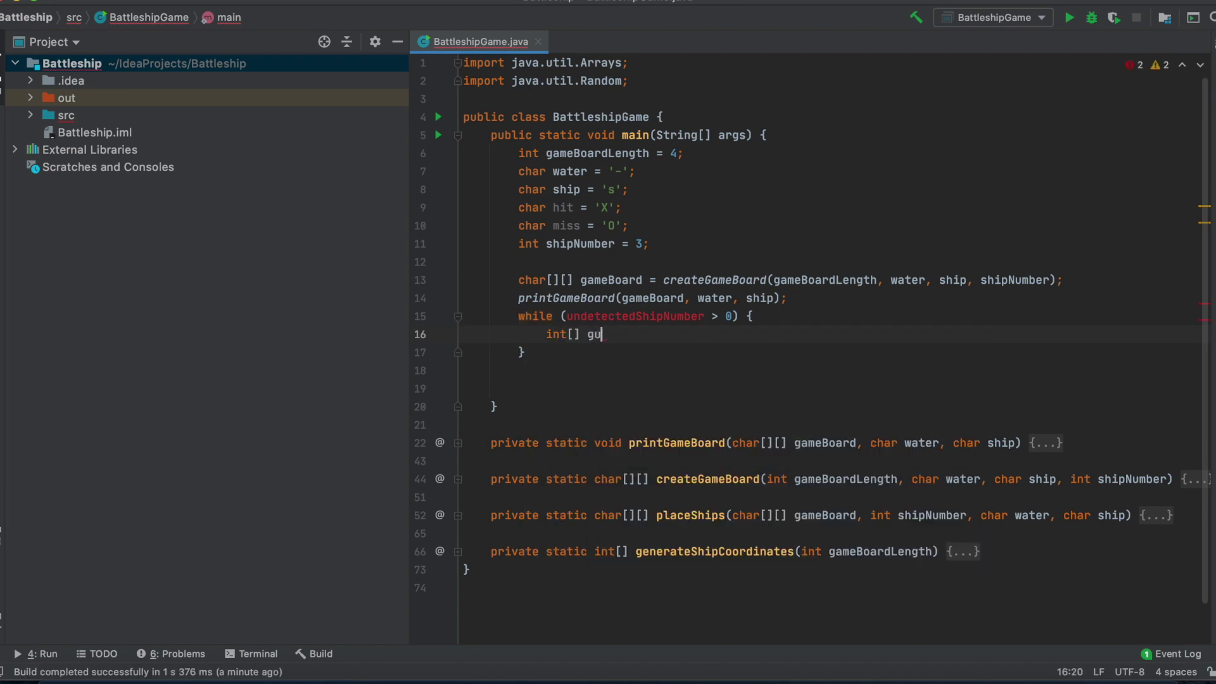
text(Coordinate)
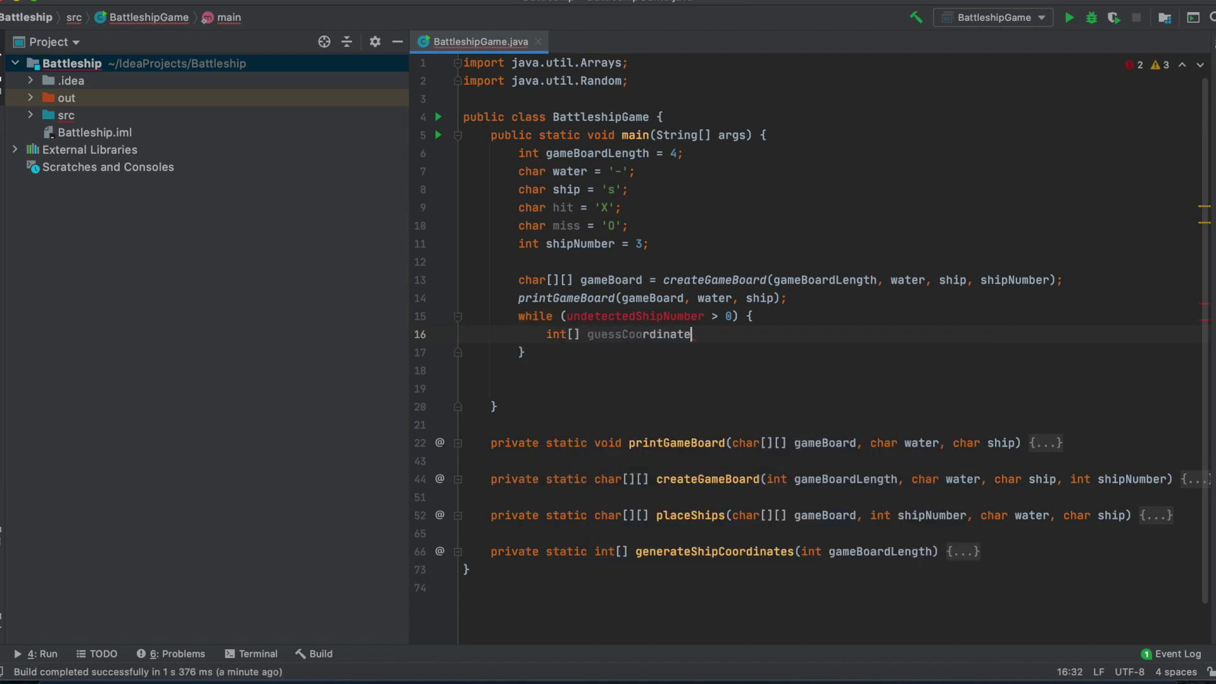
text(s = get)
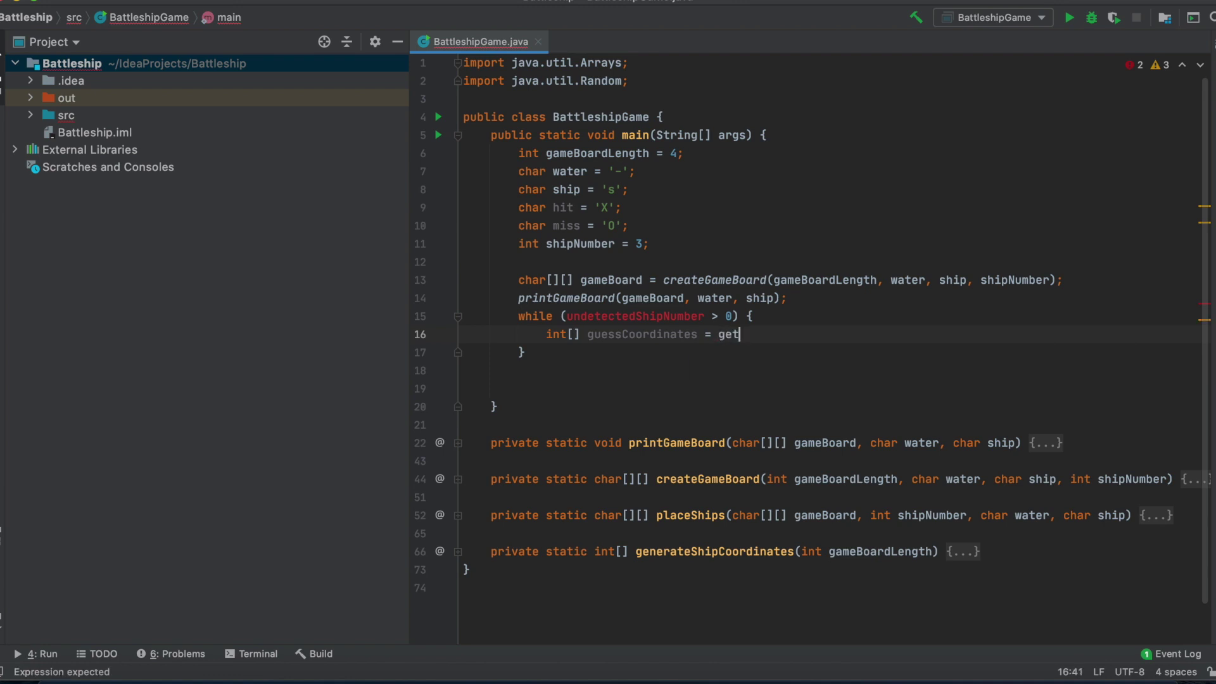
text(UserCoor)
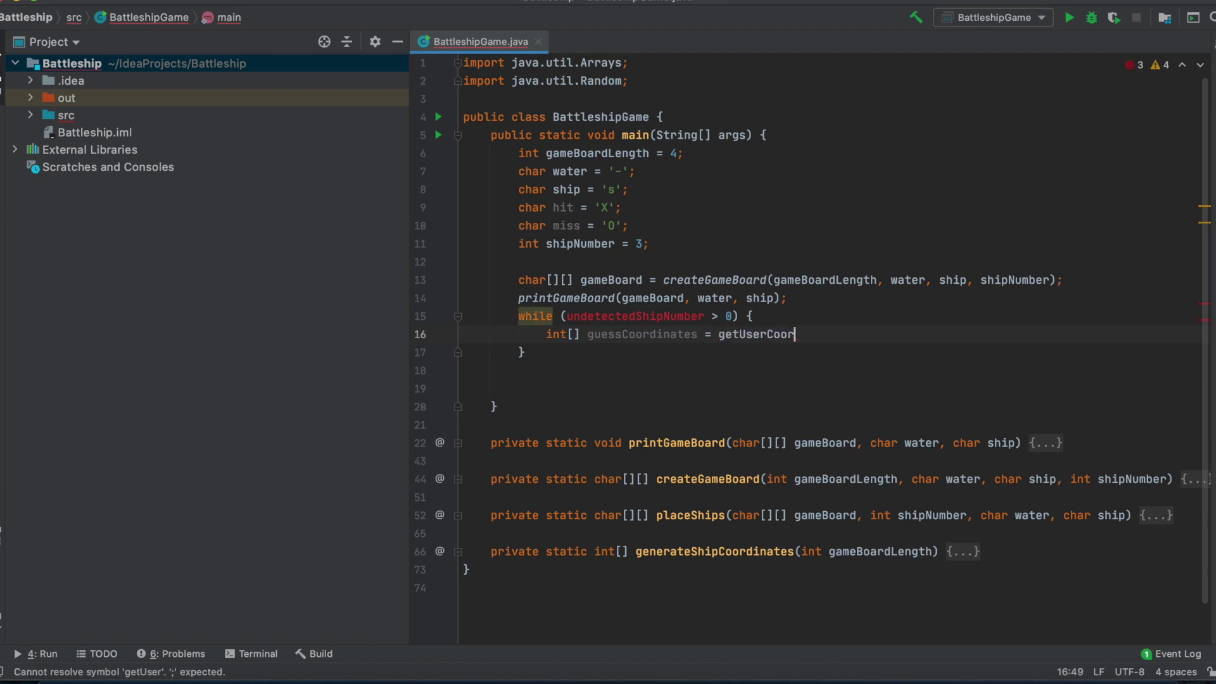
text(dinates())
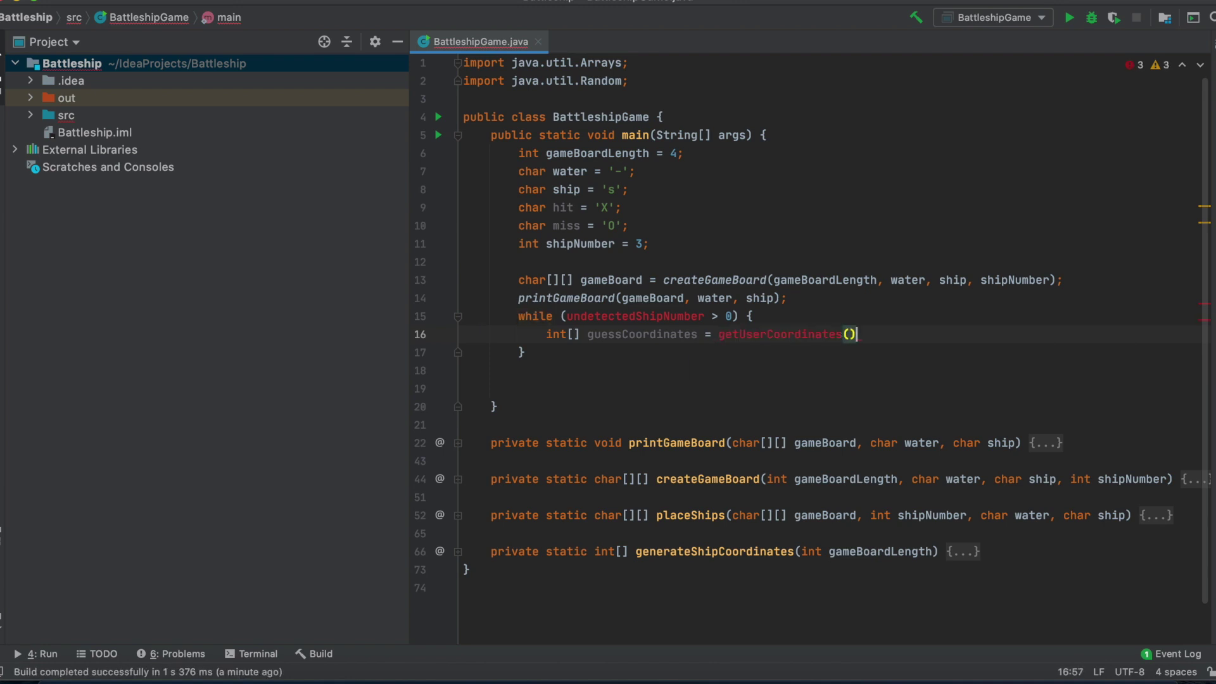
text(;)
Get guessCoordinates from getUserCoordinates and store evaluateGuessAndGetTheTarget's result in char locationViewUpdate.
key(Return)
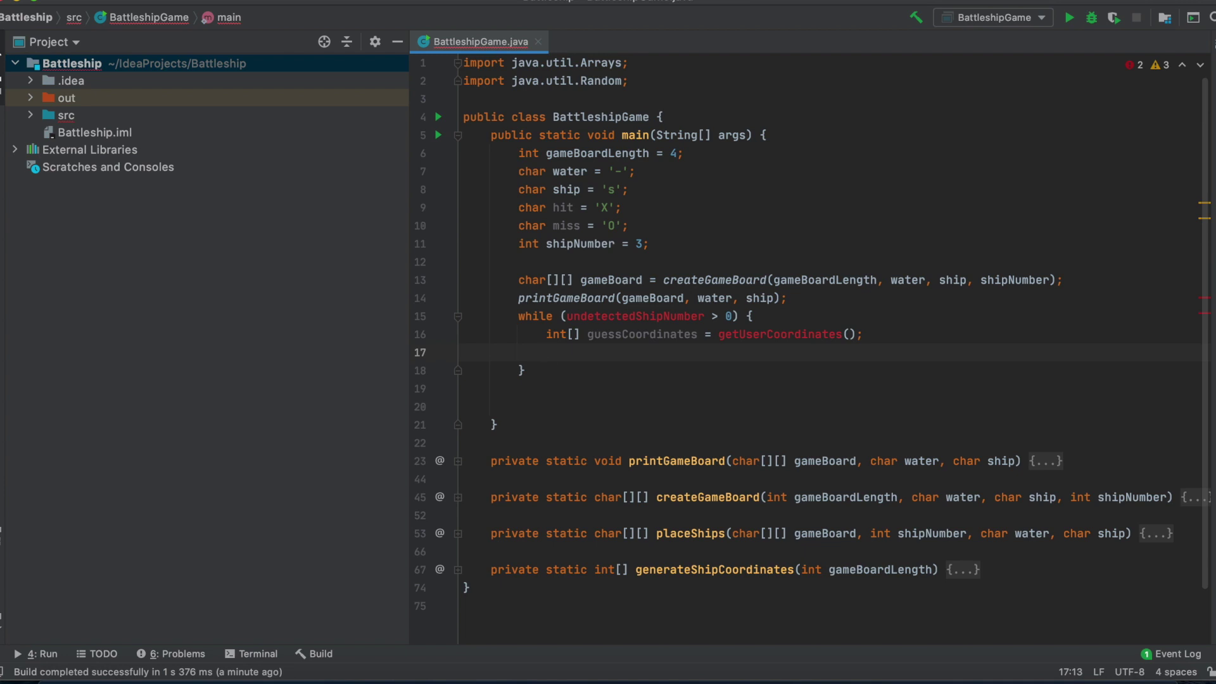
text(evaluat)
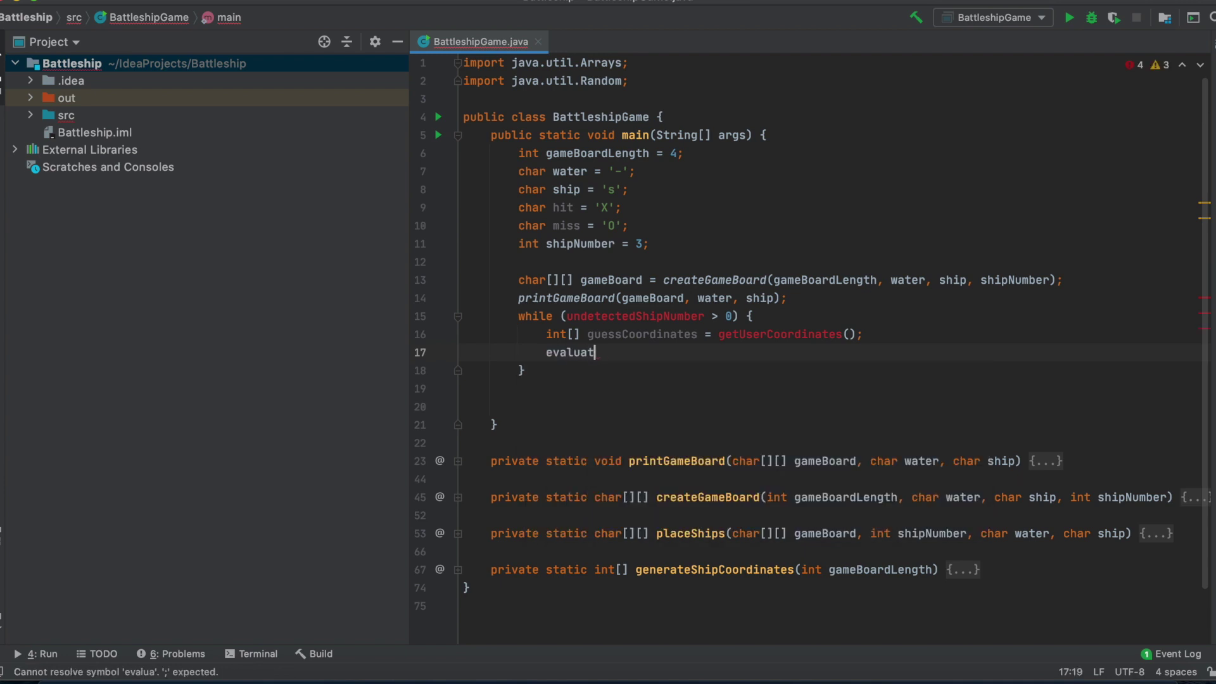
text(eAnd)
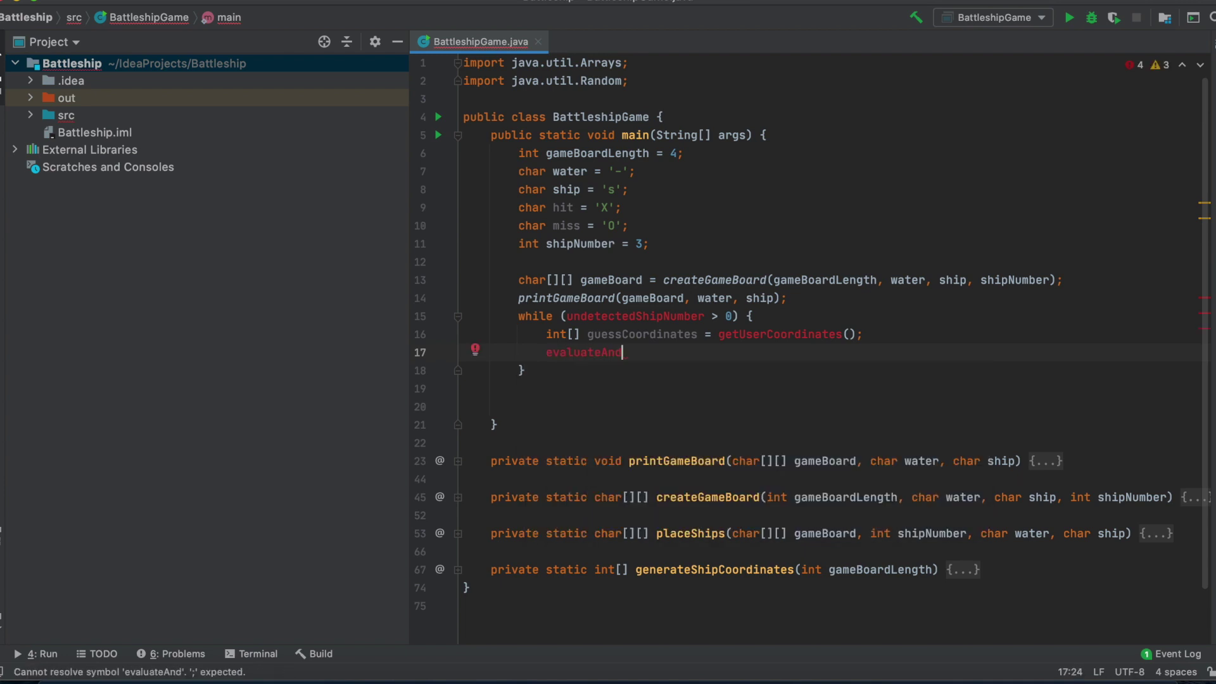
text(G)
key(BackSpace)
key(BackSpace)
key(BackSpace)
text(G)
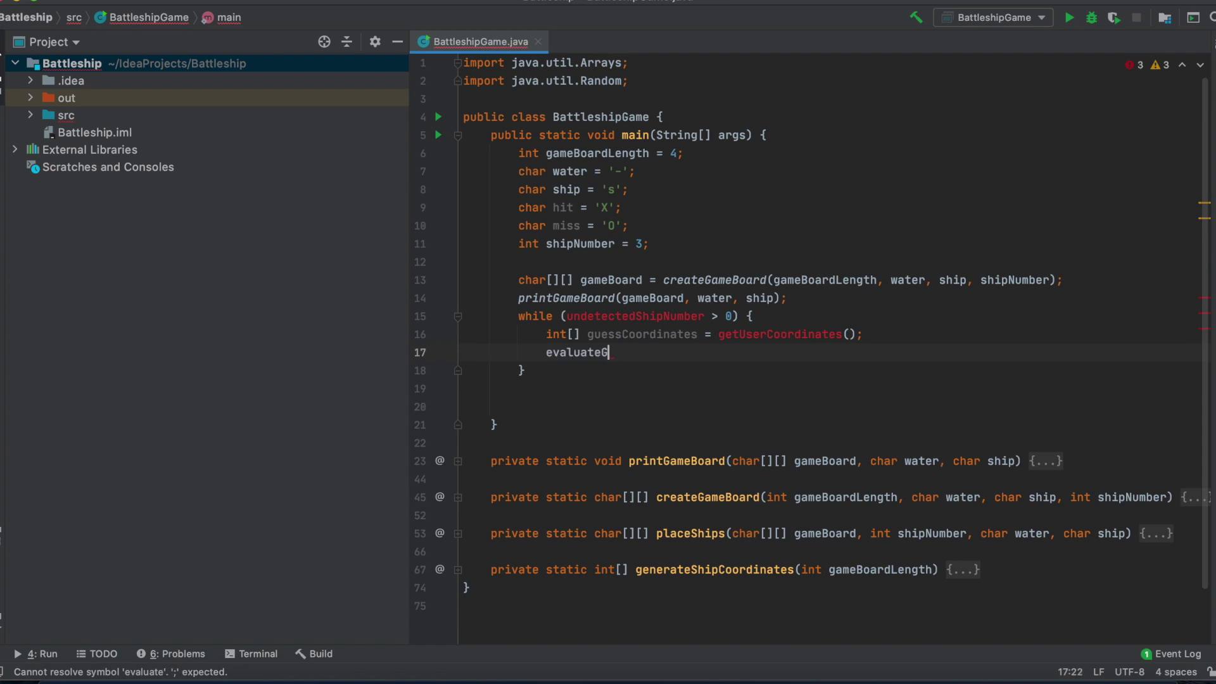
text(uessAndG)
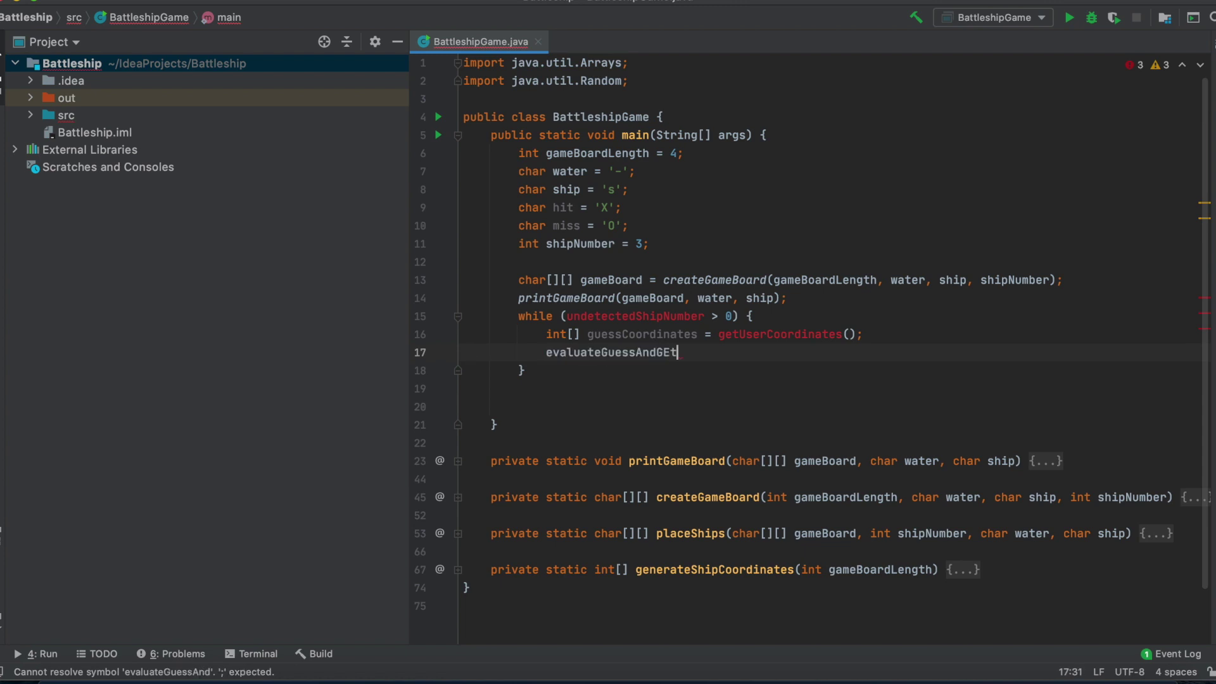
text(etThe)
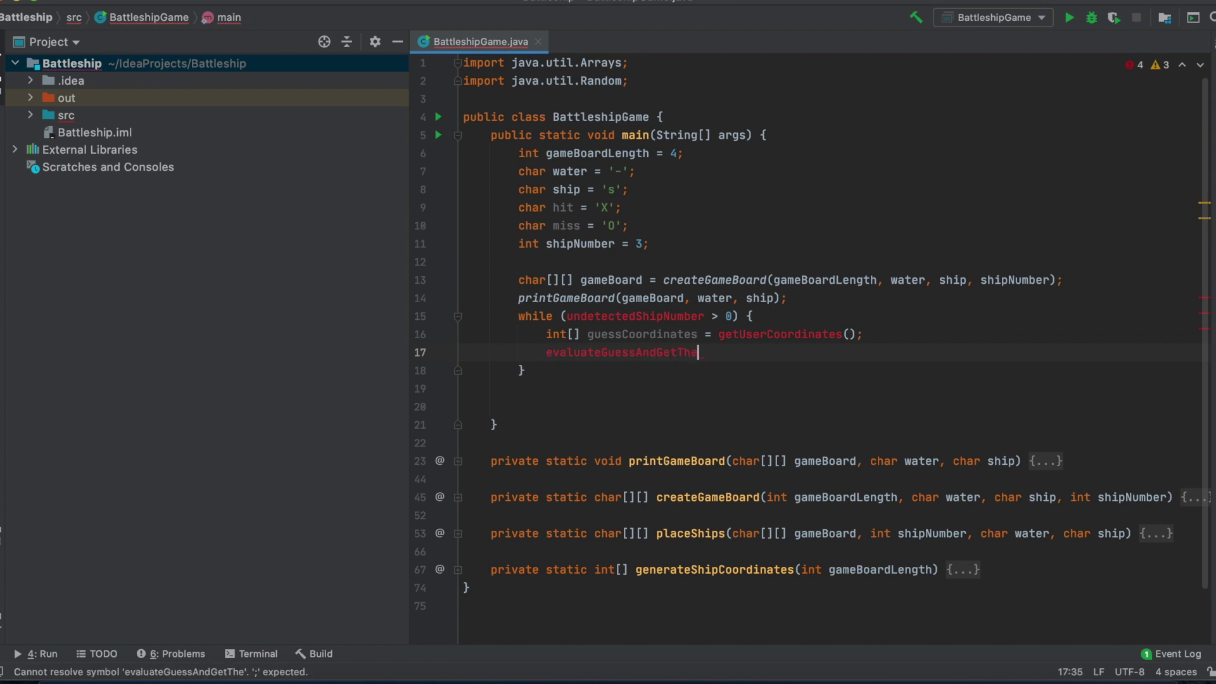
text(Target)
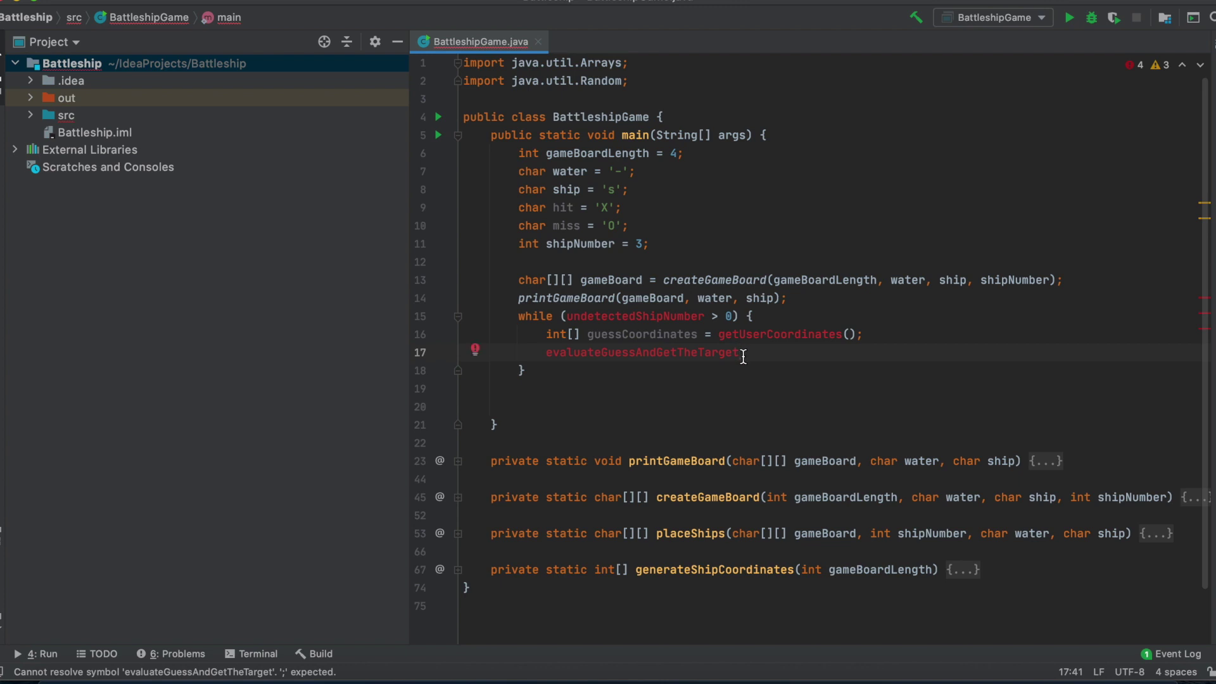
text(();)
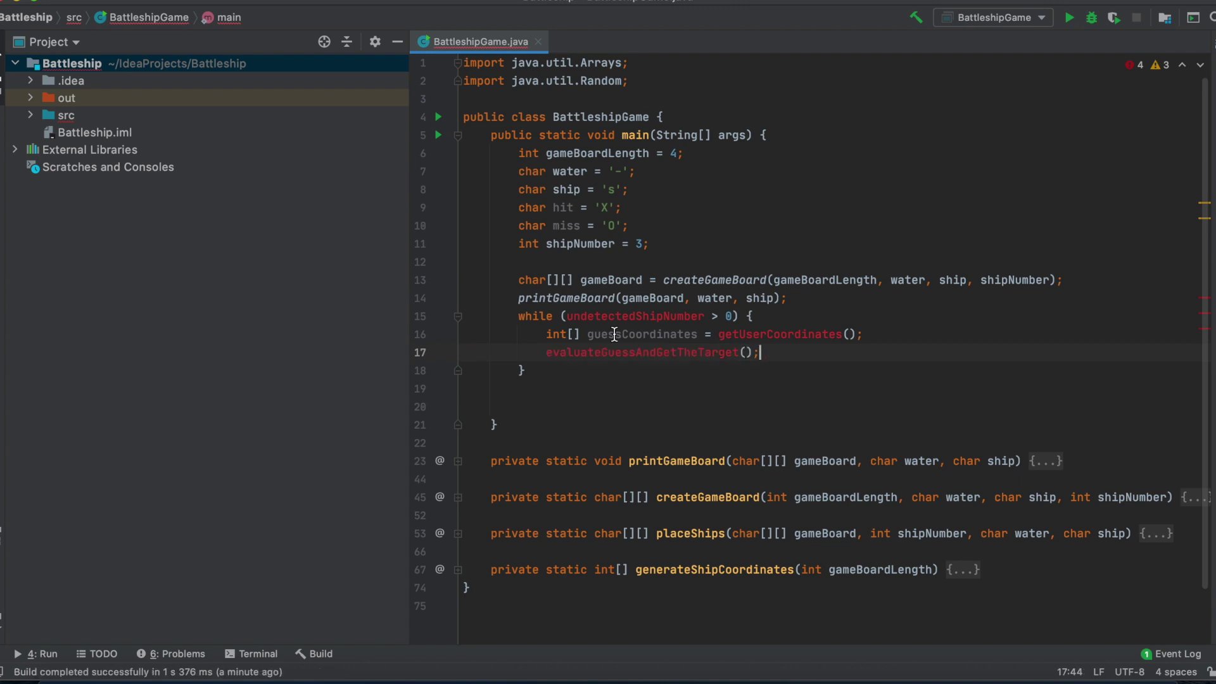
click(546, 353)
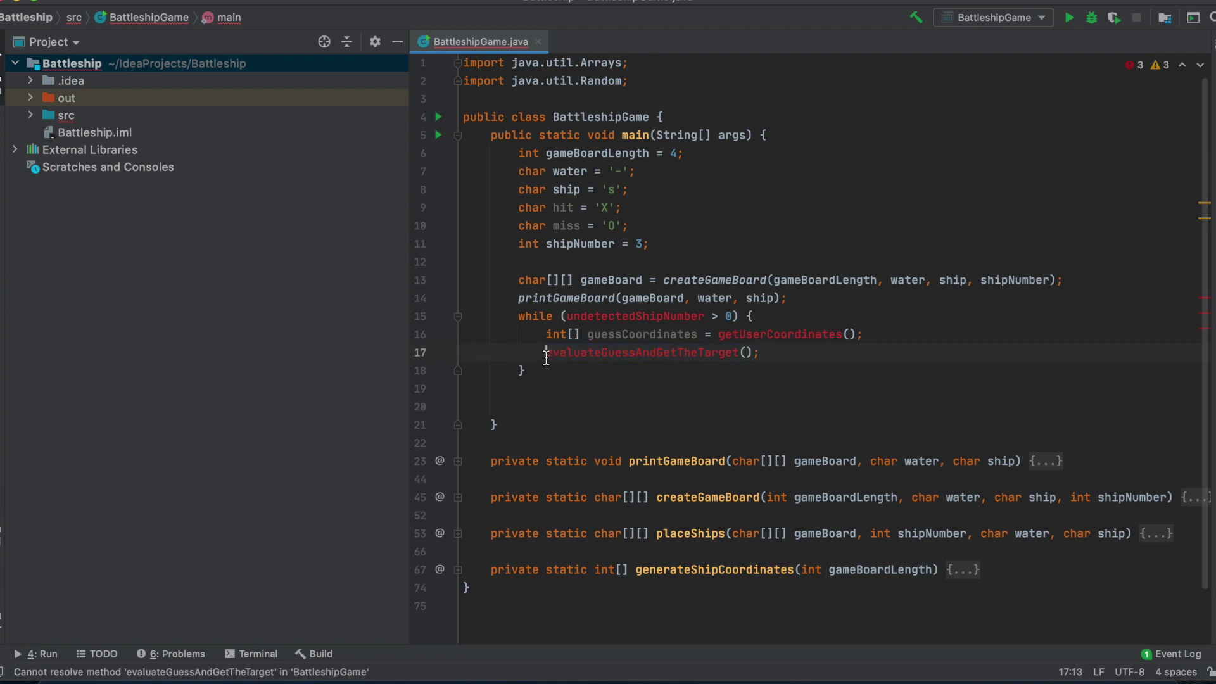
text(char )
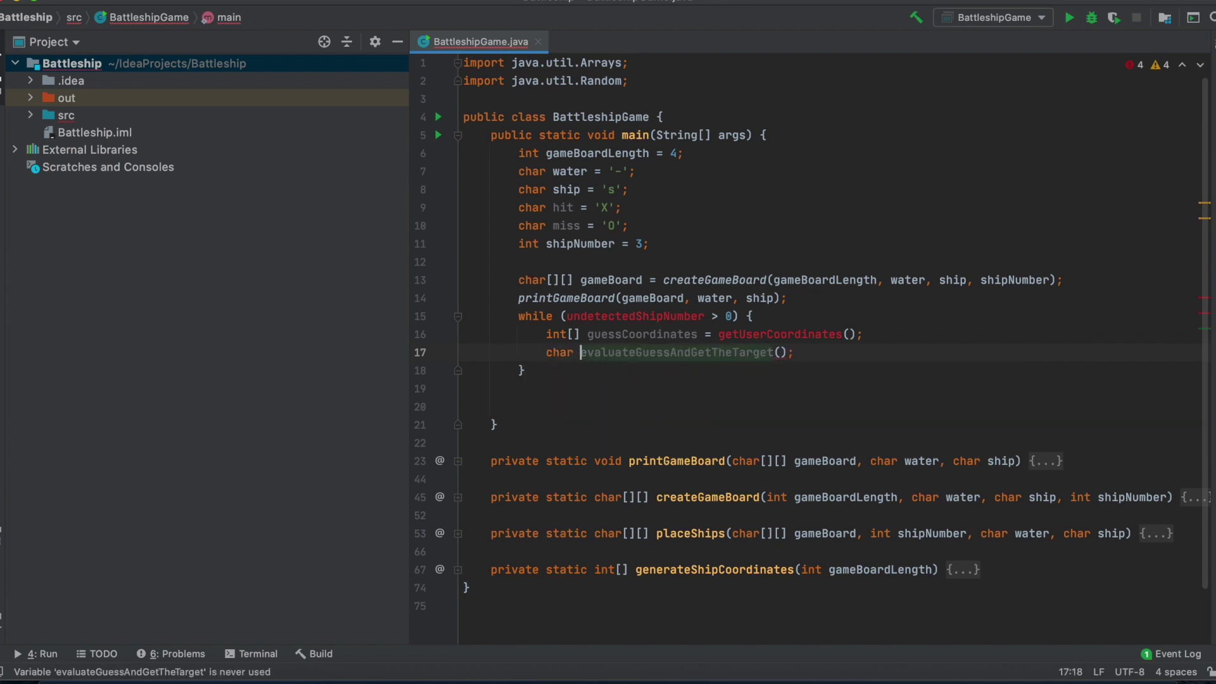
text(locationV)
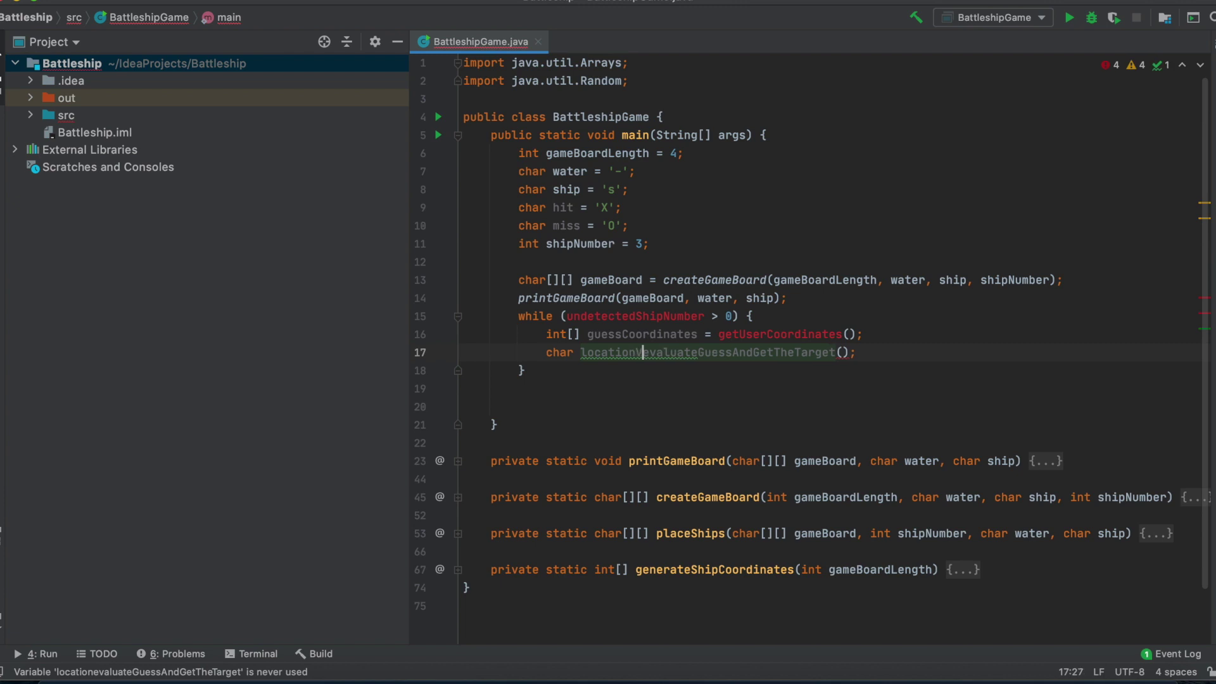
text(iewUpdate =)
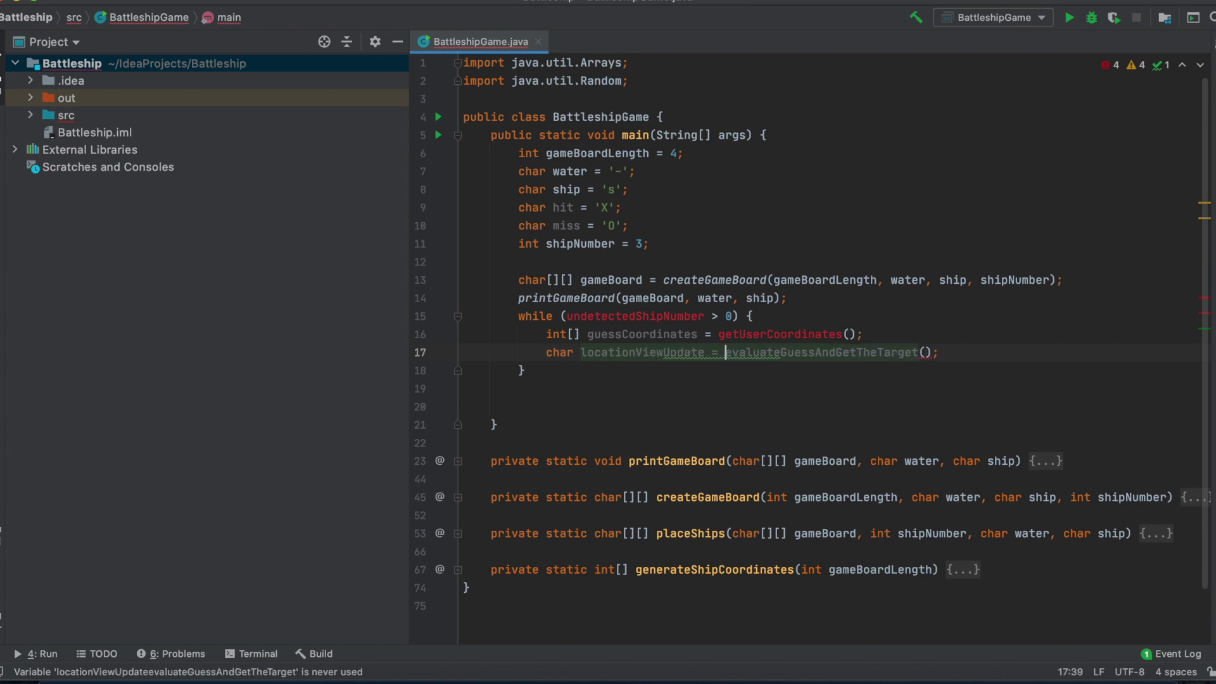
double_click(637, 357)
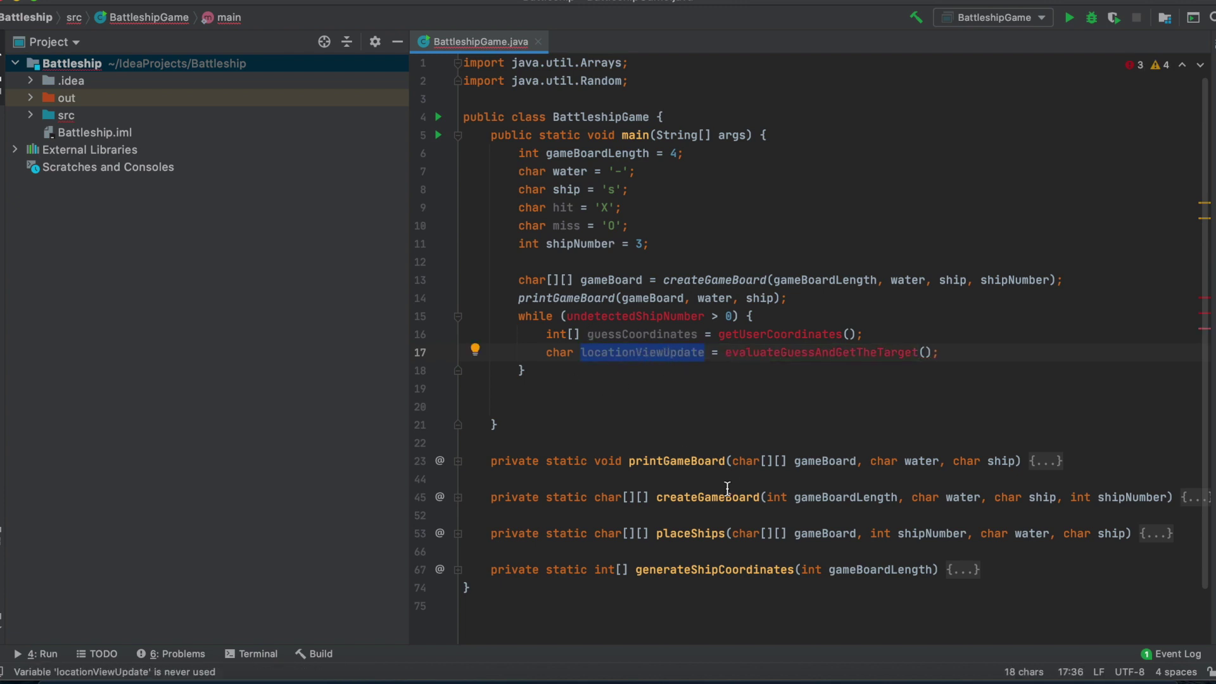
drag(587, 352, 664, 353)
mouse_move(643, 353)
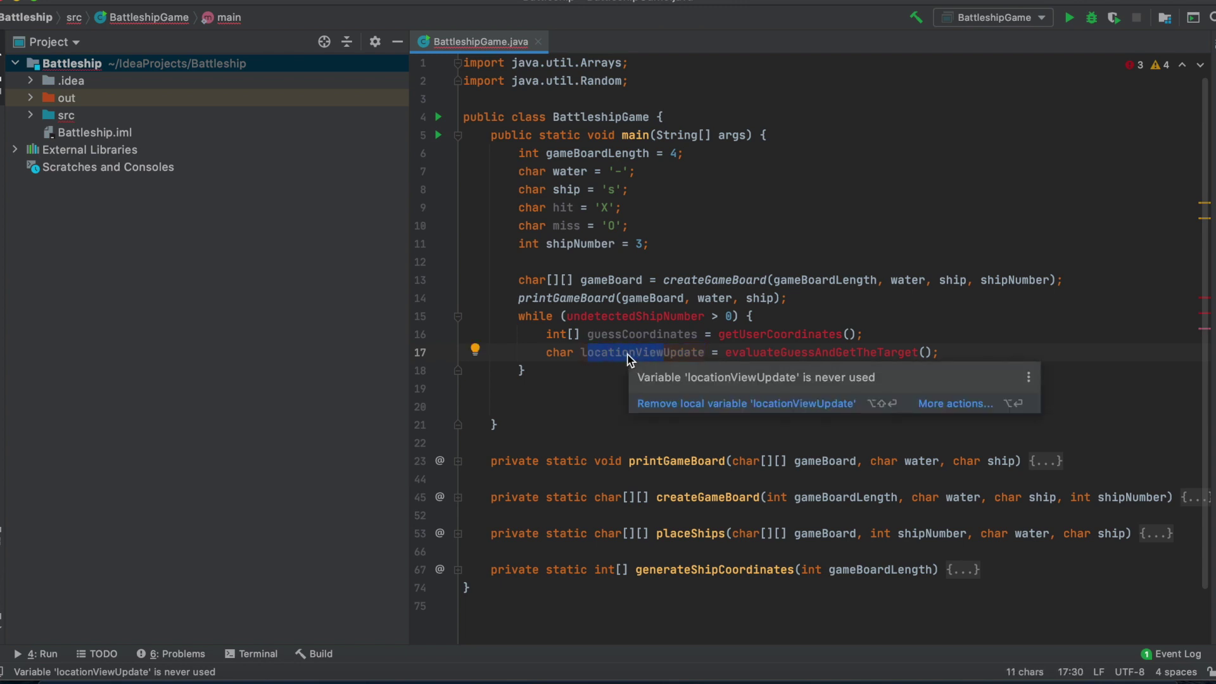
drag(582, 353, 708, 360)
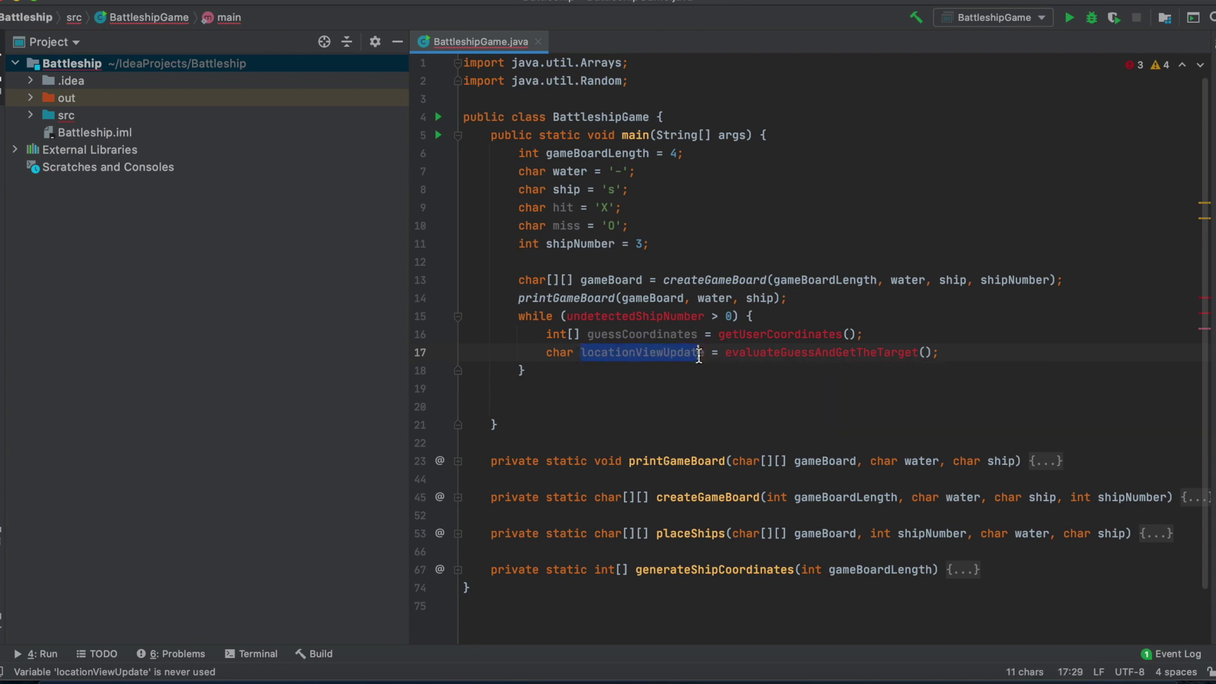
click(937, 353)
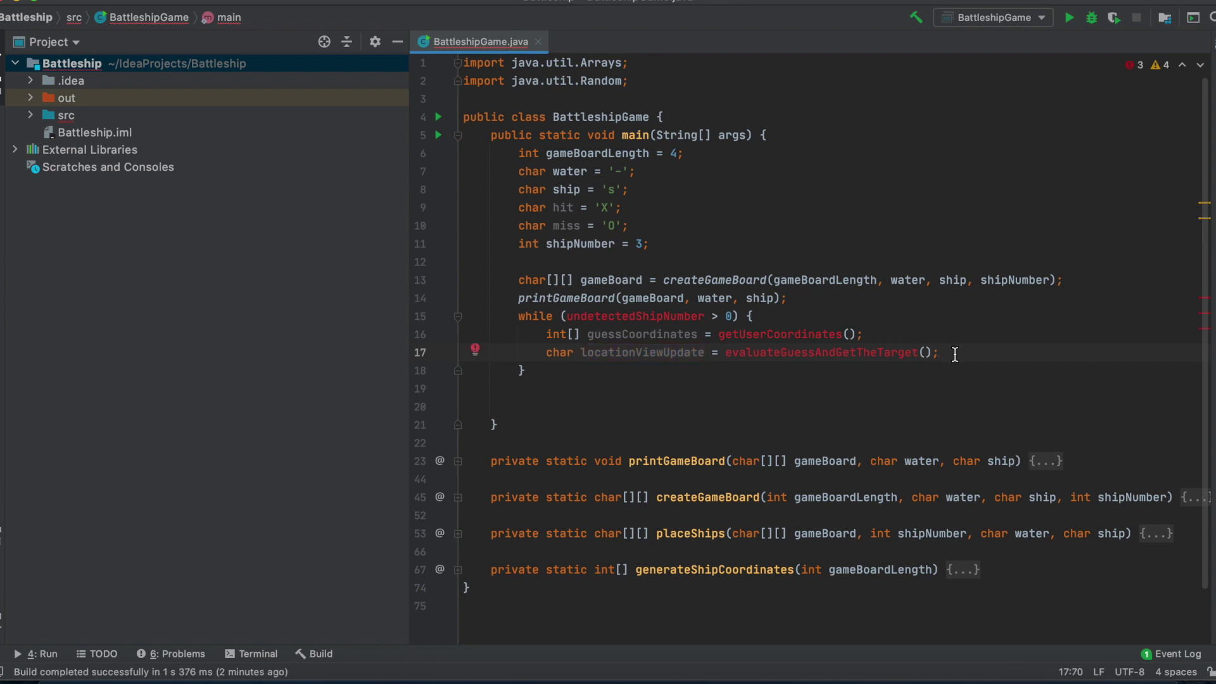
Add 'if (locationViewUpdate == hit)' with an undetectedShipNumber-- decrement inside.
key(Return)
text(i)
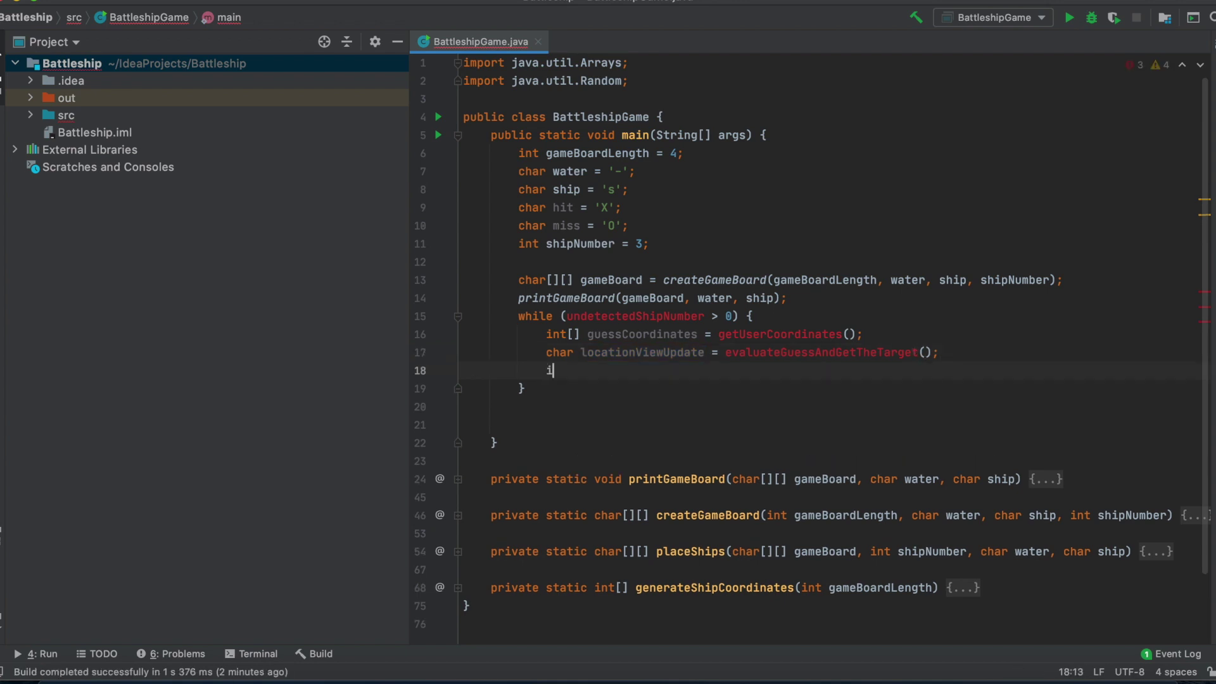
text(f (loca)
key(Tab)
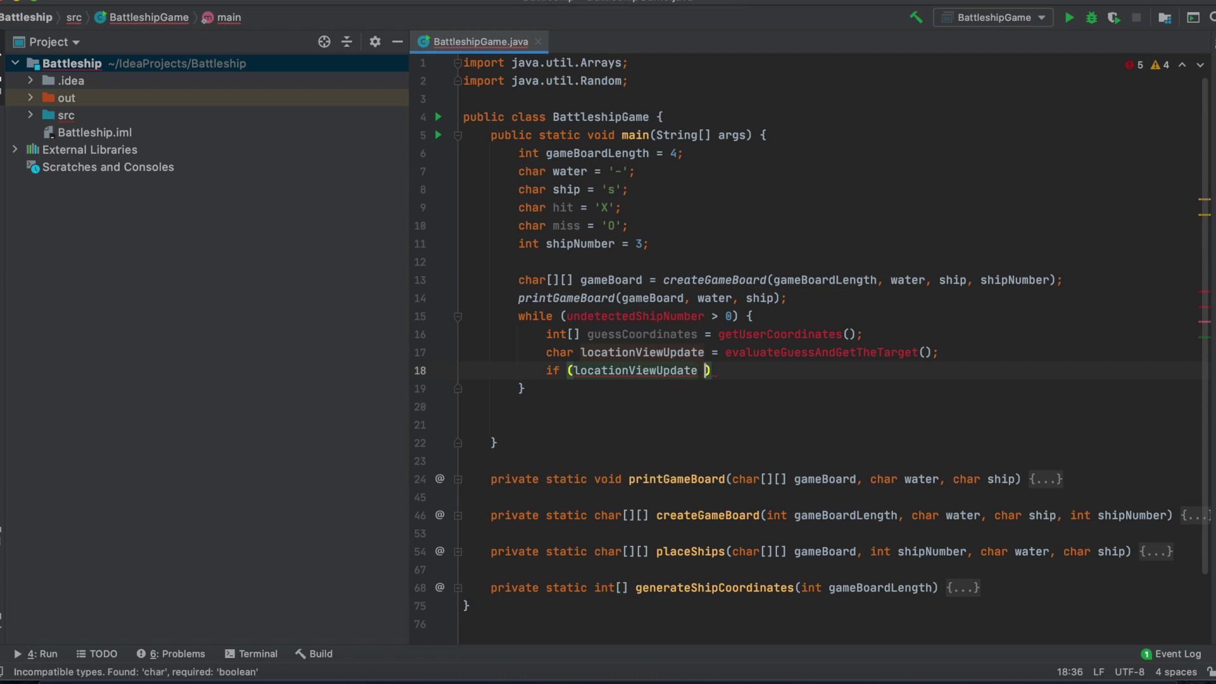
text(== hit)
key(End)
text({)
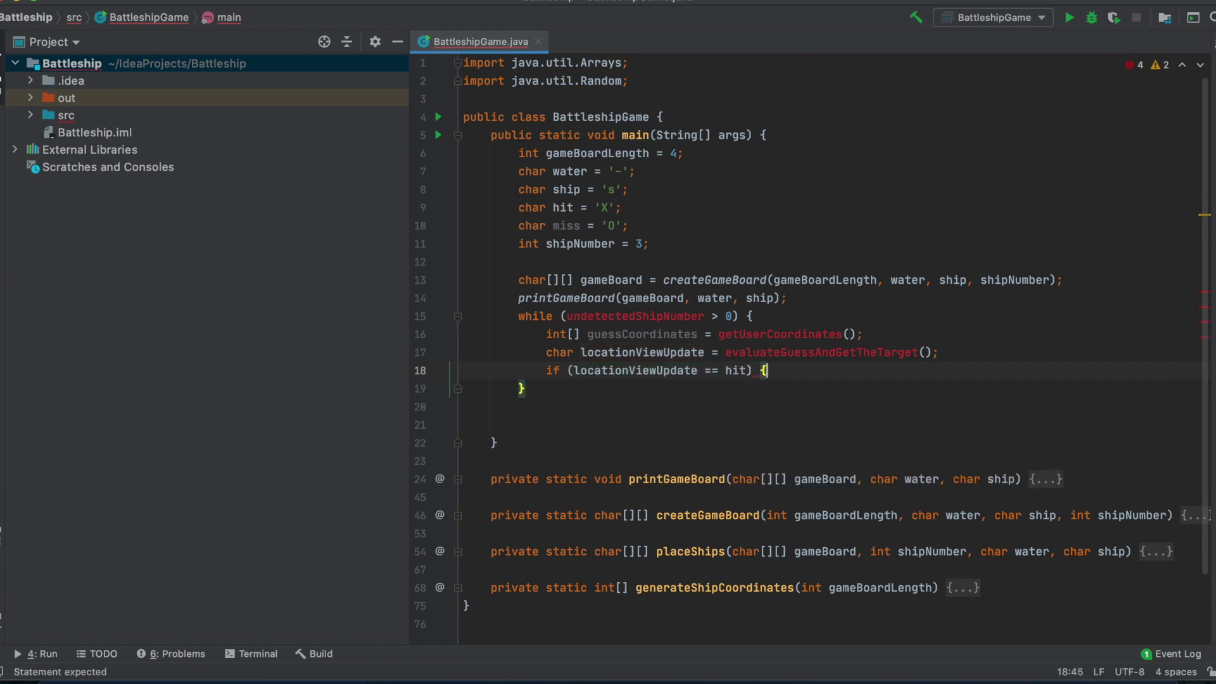
key(Return)
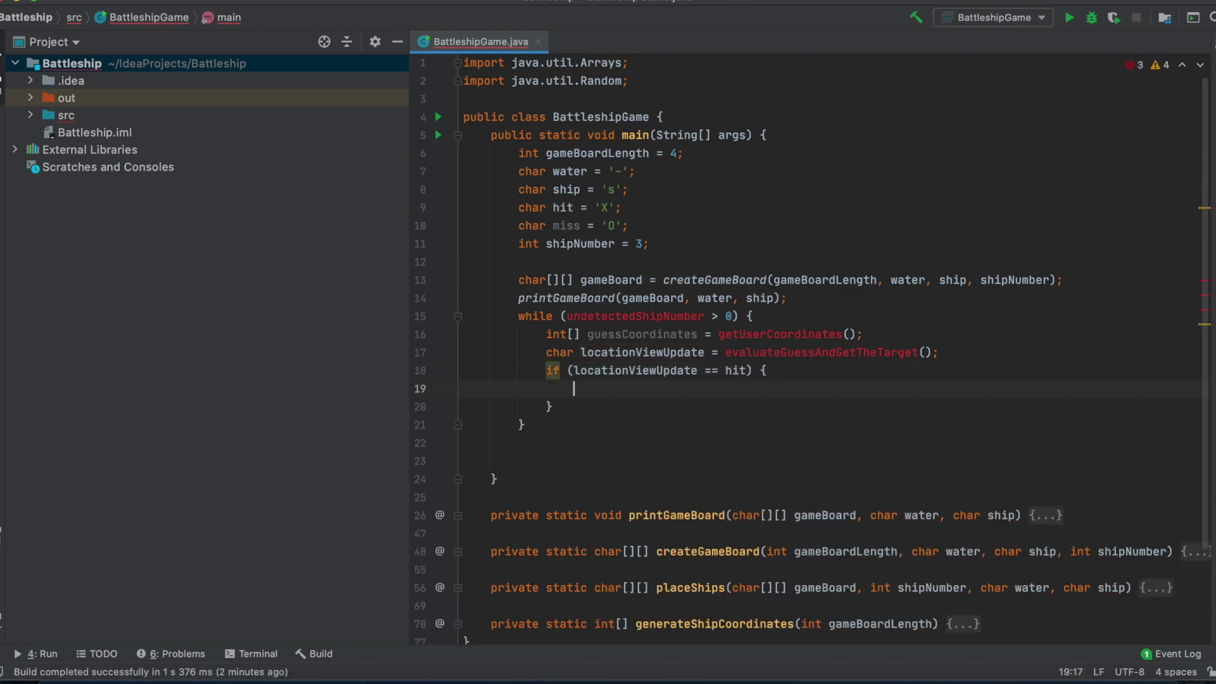
text(undecre)
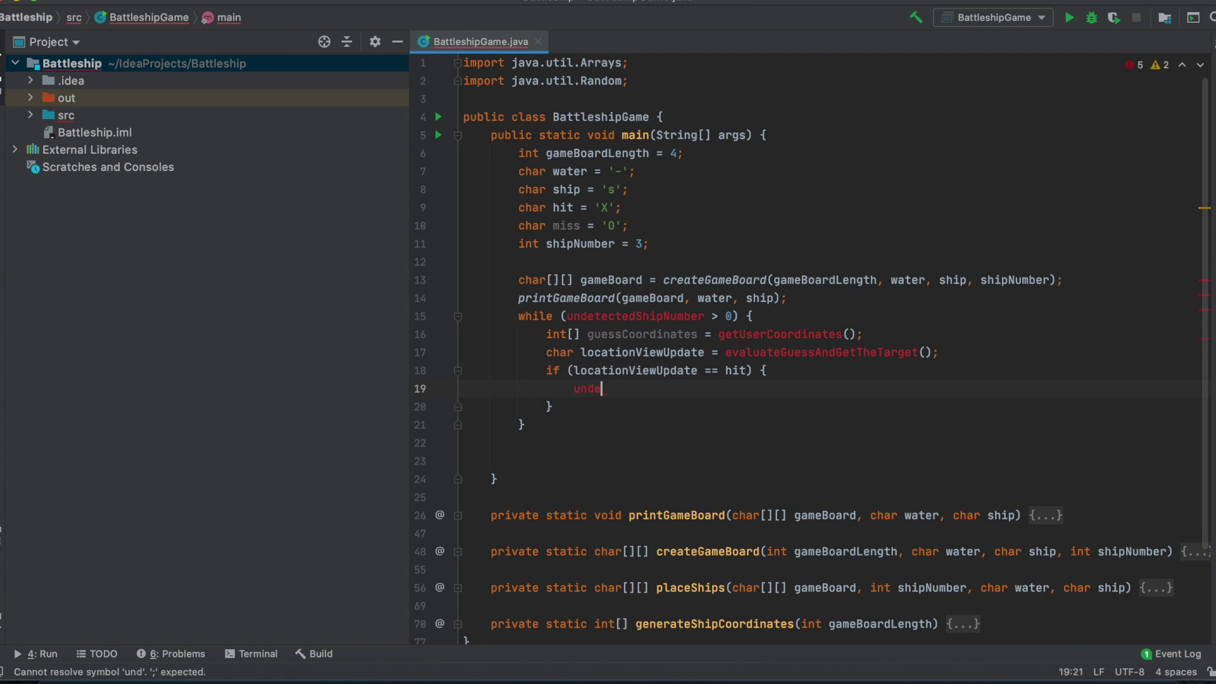
key(BackSpace)
key(BackSpace)
key(BackSpace)
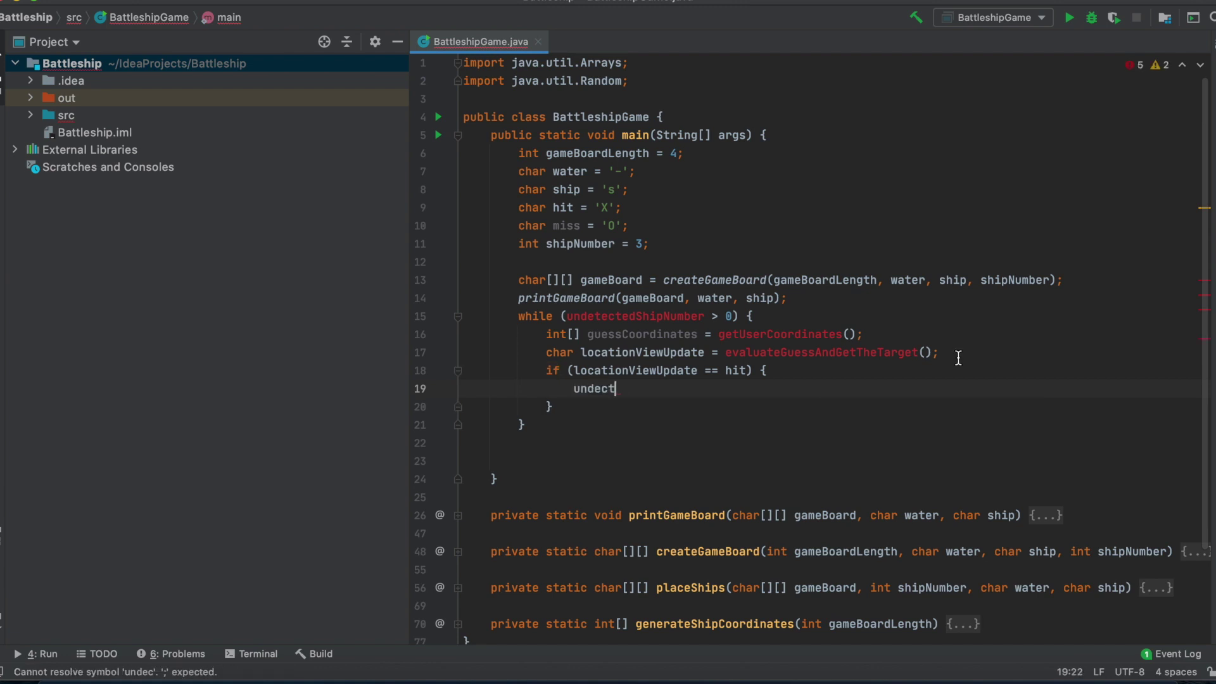
text(ctedShipNumber--;)
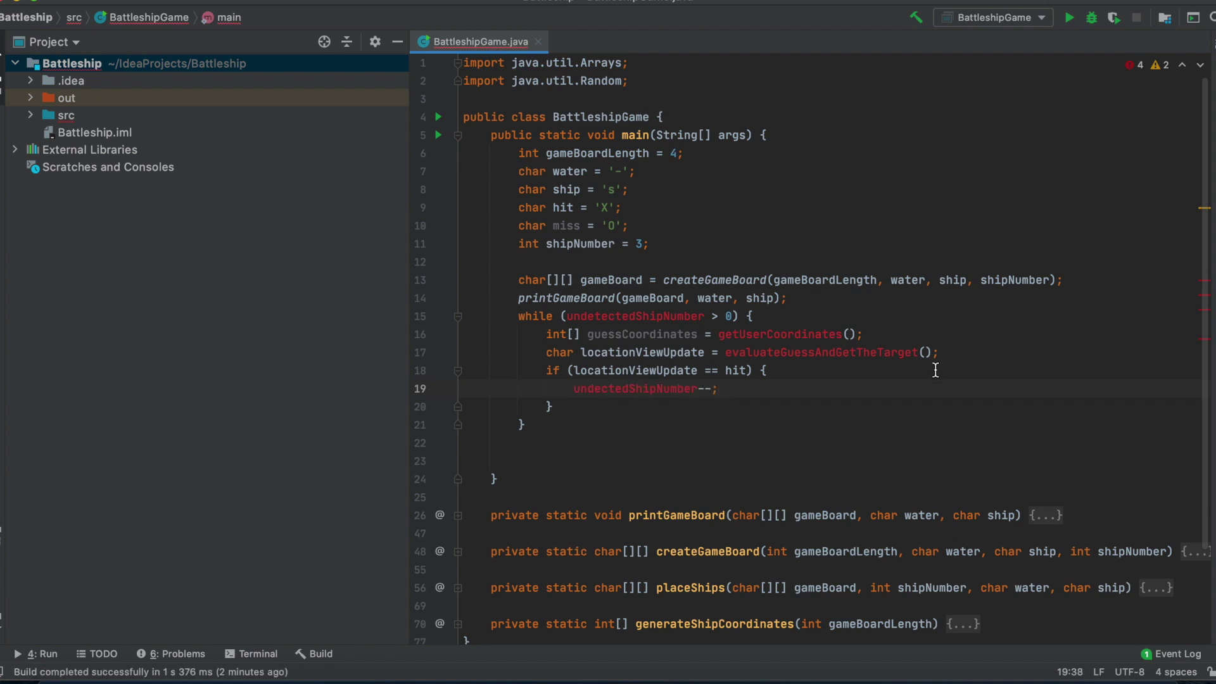
click(559, 407)
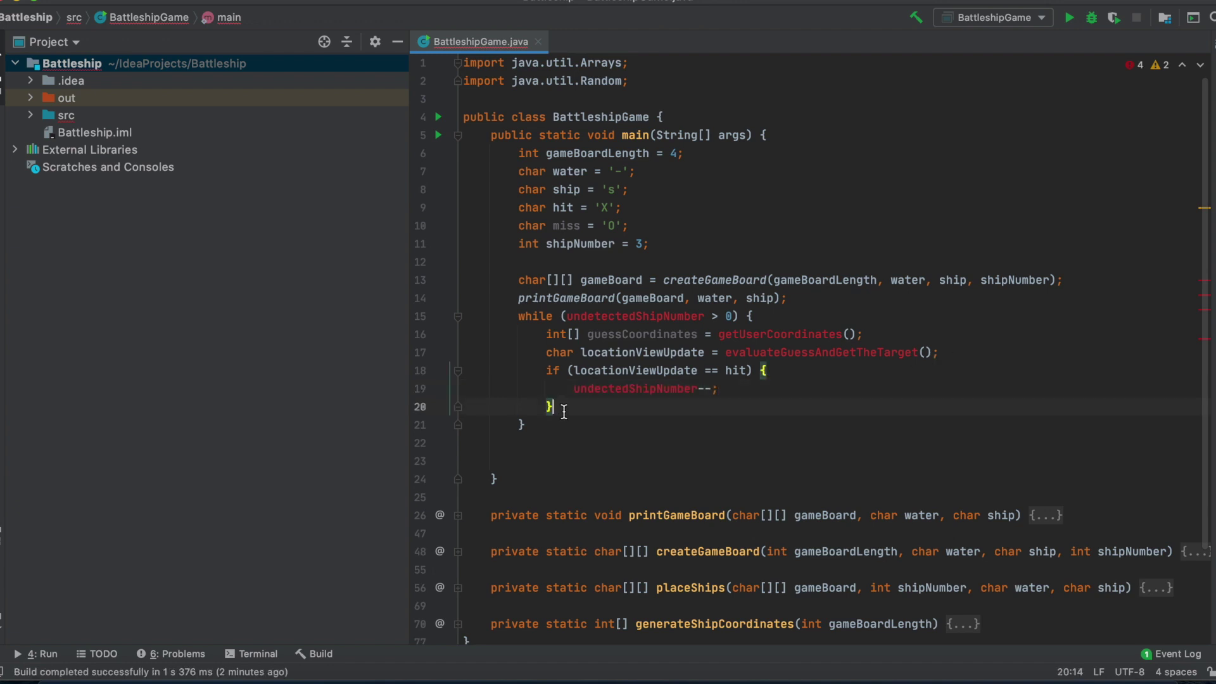
Add 'gameBoard = updateGameBoard();' followed by 'printGameBoard(gameBoard, water, ship);' below the if-block.
key(Return)
text(gameBoard)
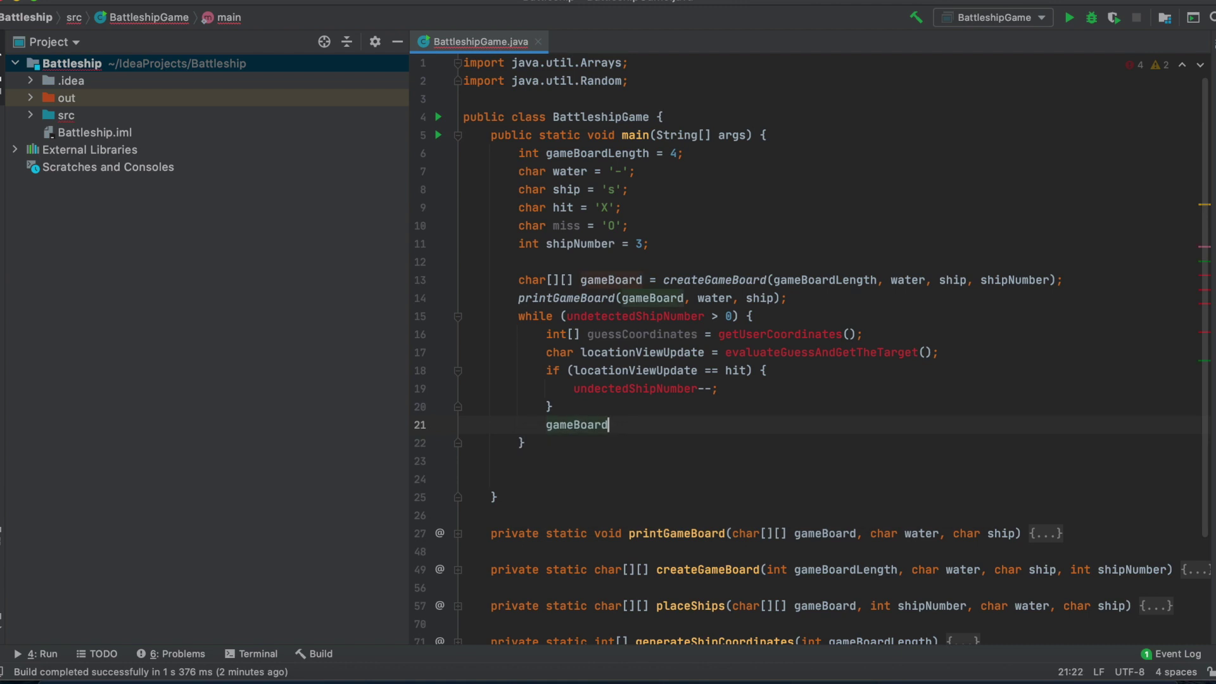
text( = upda)
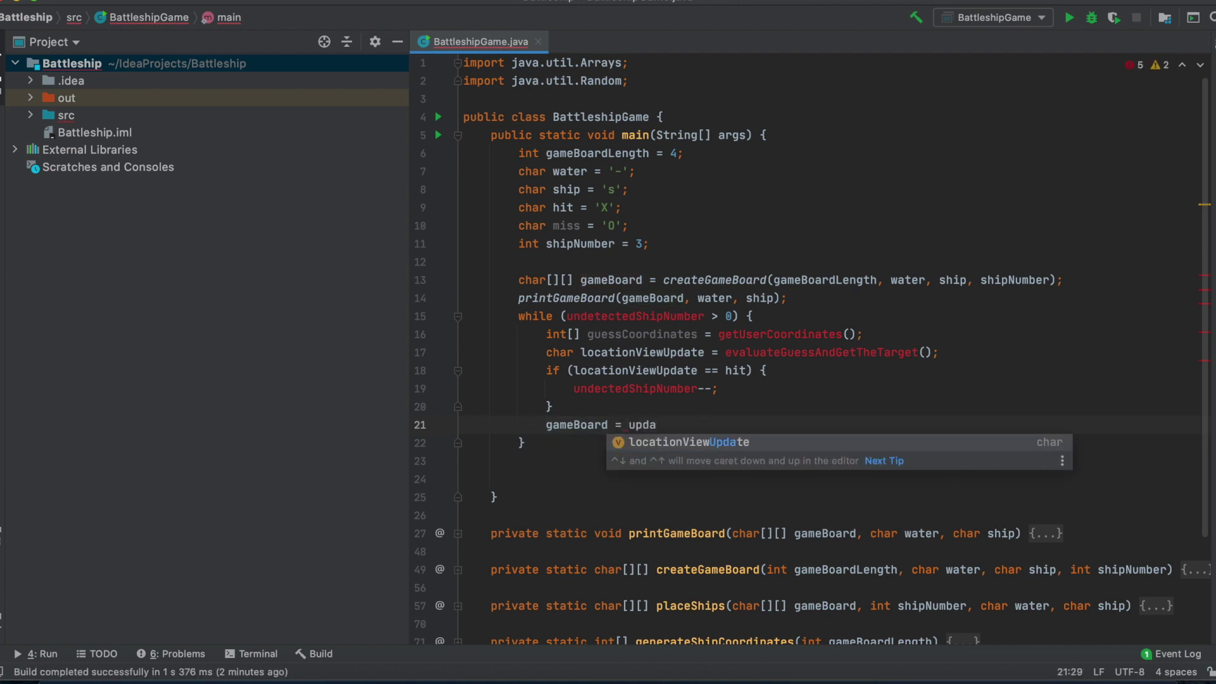
text(teGameBoa)
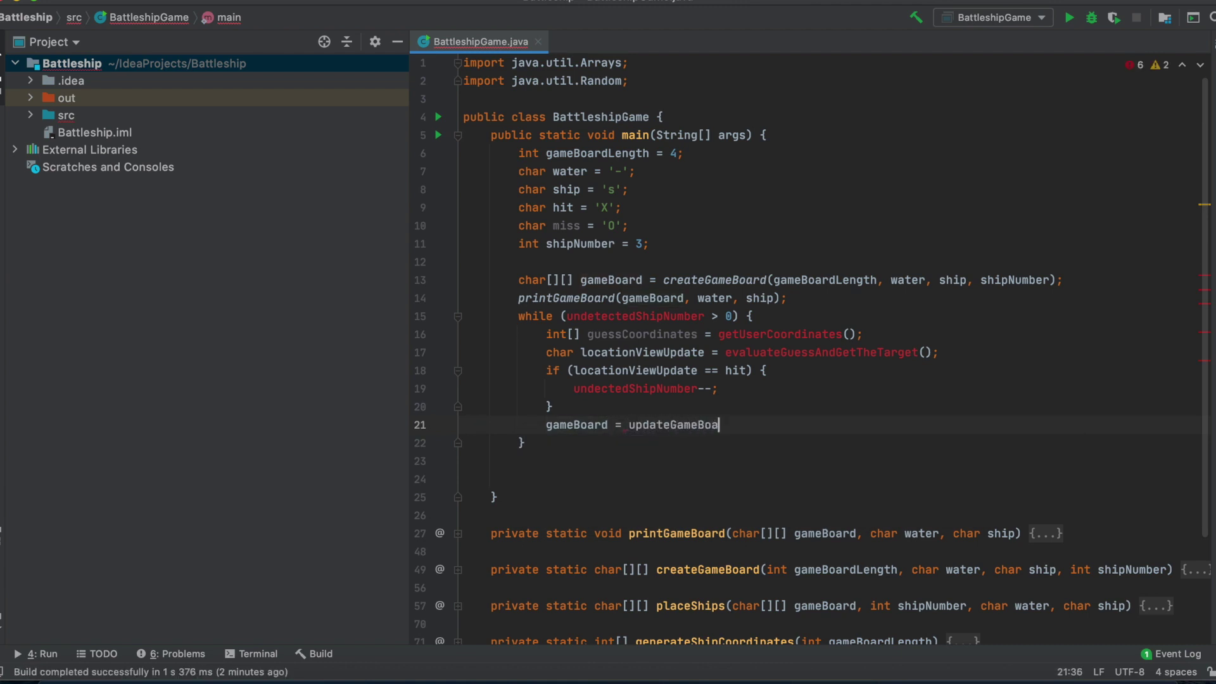
text(rd();)
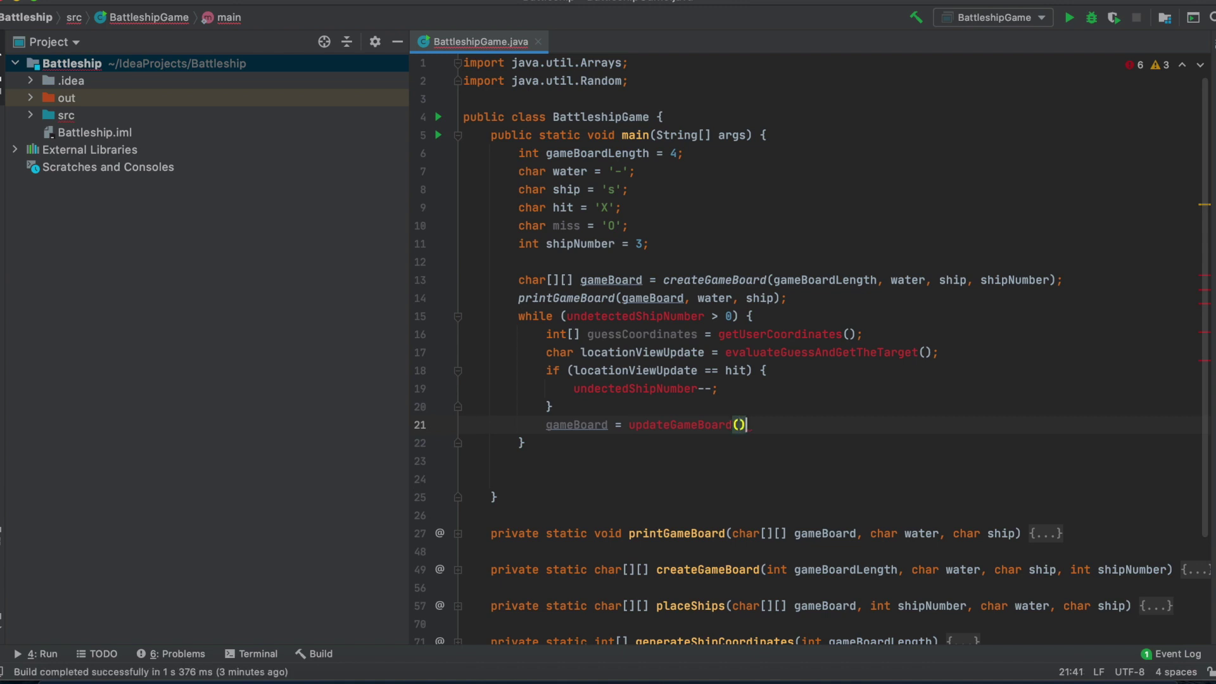
key(Return)
text(pri)
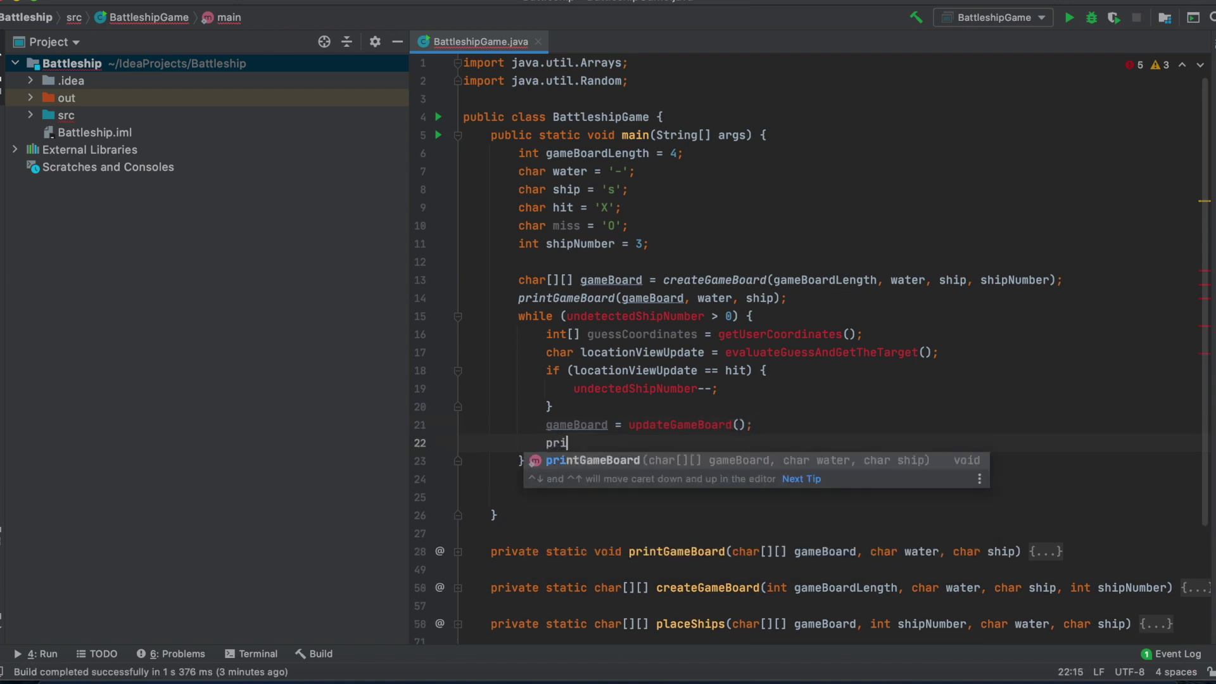
text(nt)
key(Tab)
text(;)
key(Left)
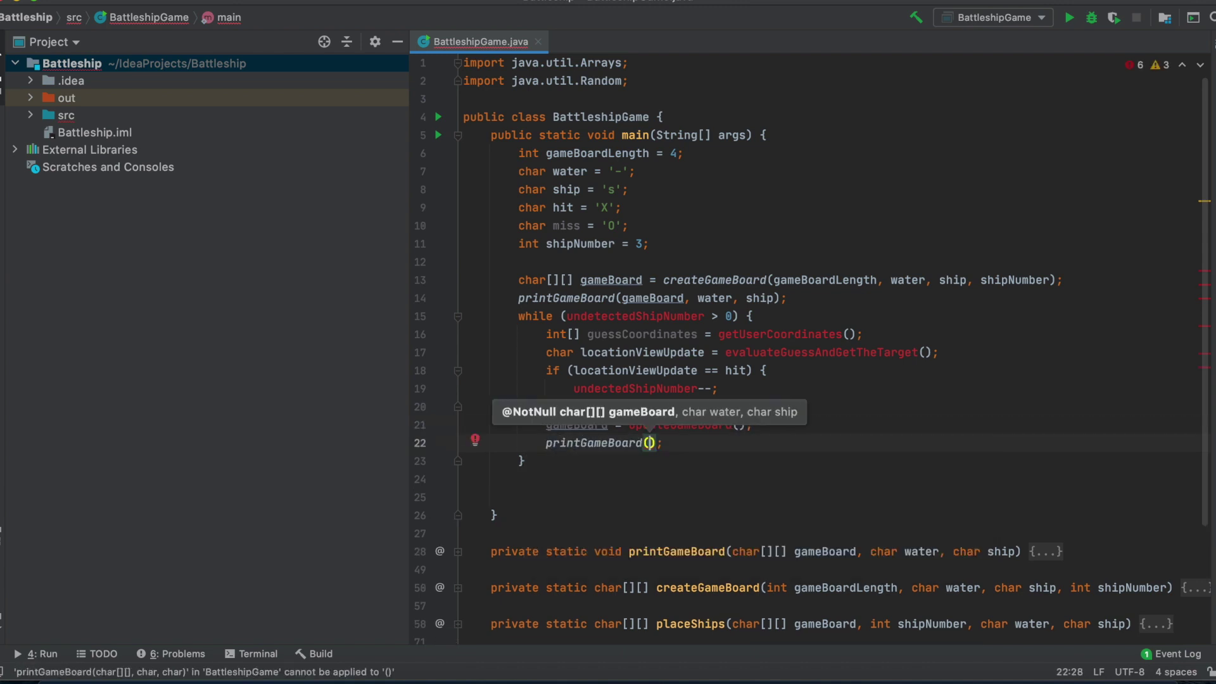
text(ga)
key(Tab)
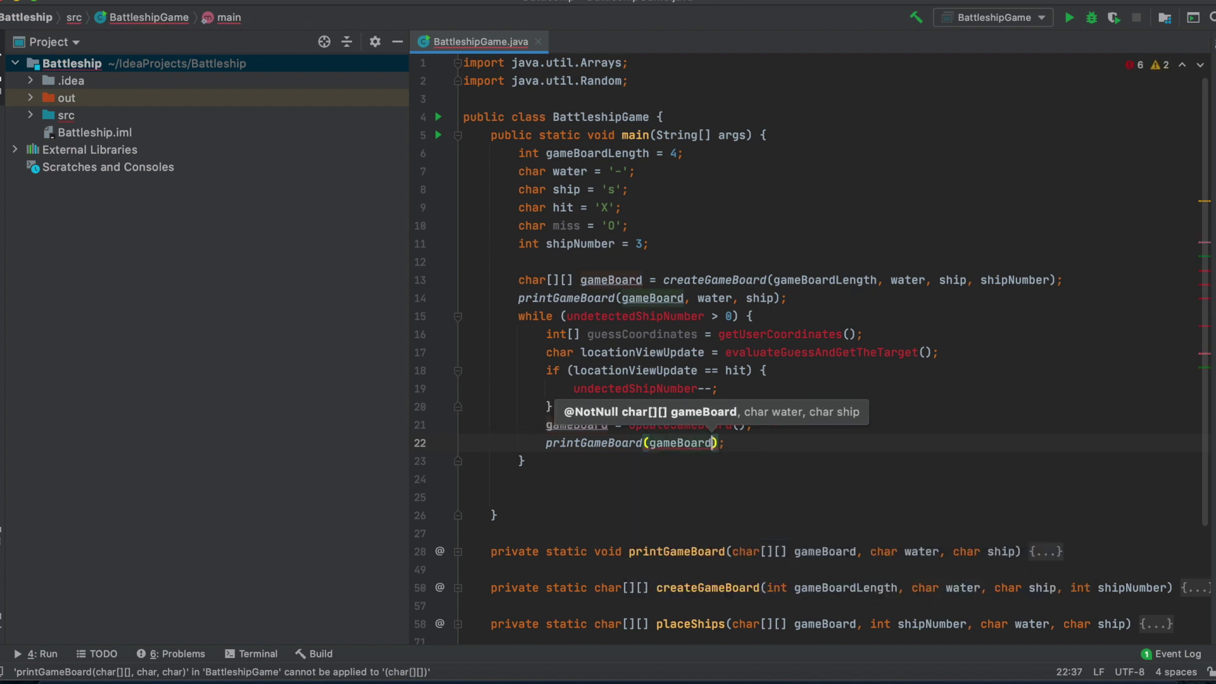
text(, wa)
key(Tab)
text(, )
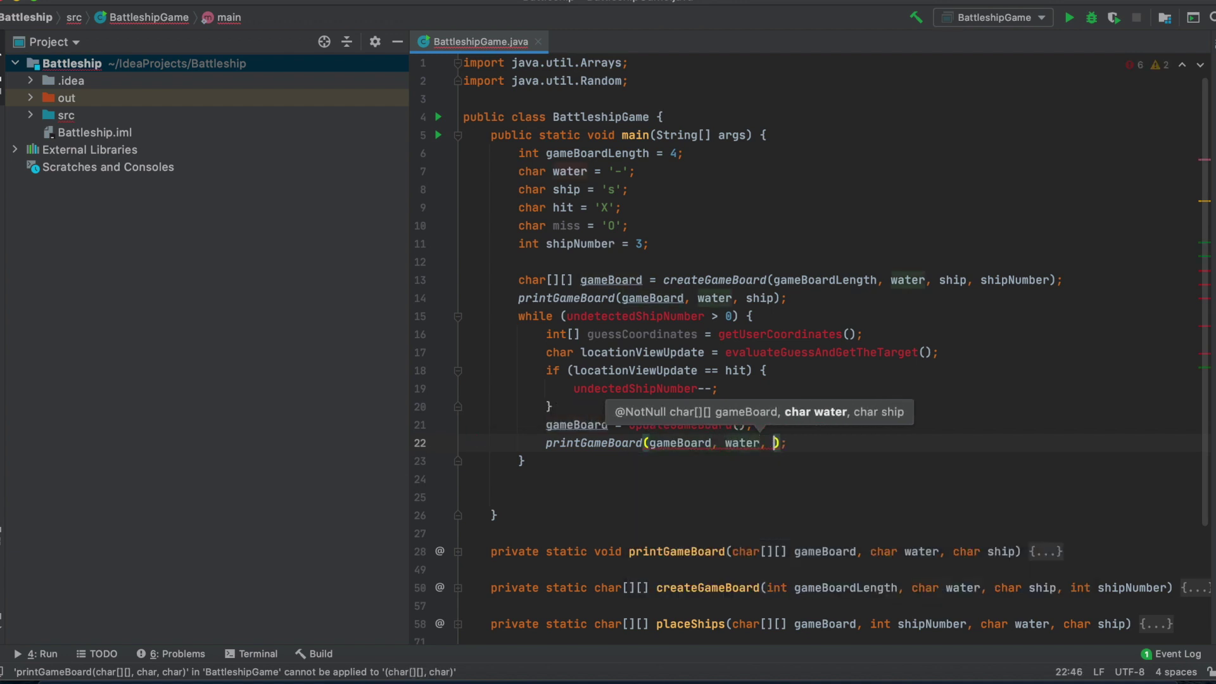
text(ship)
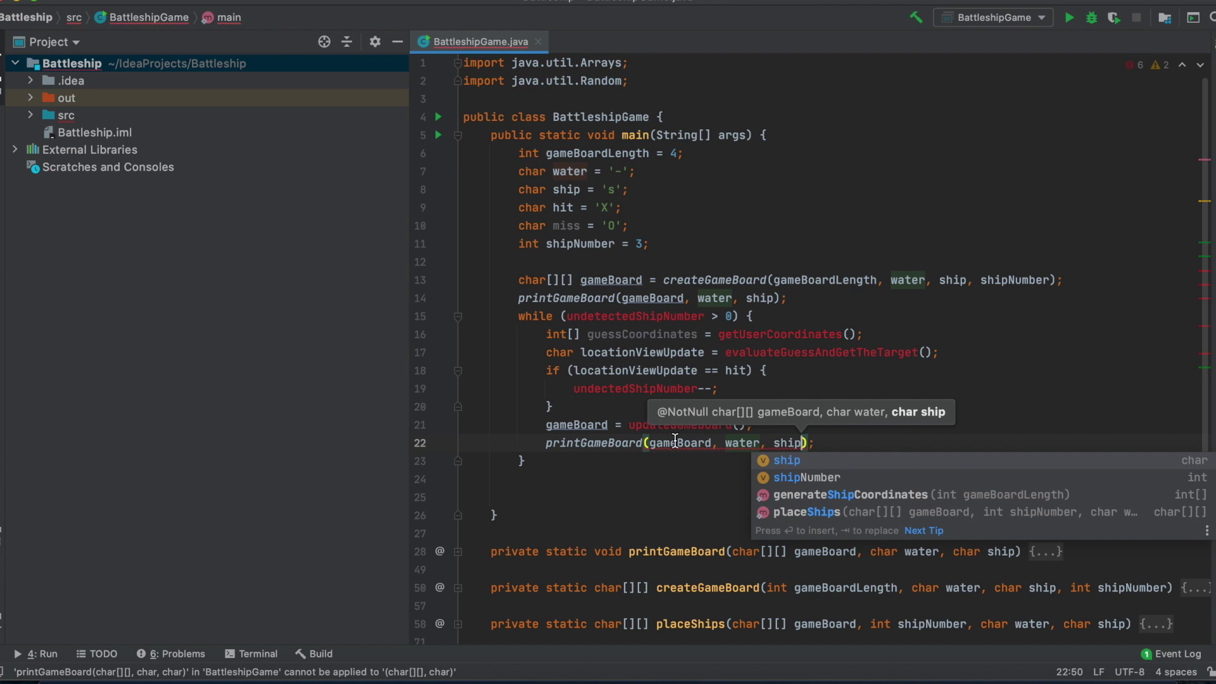
click(677, 443)
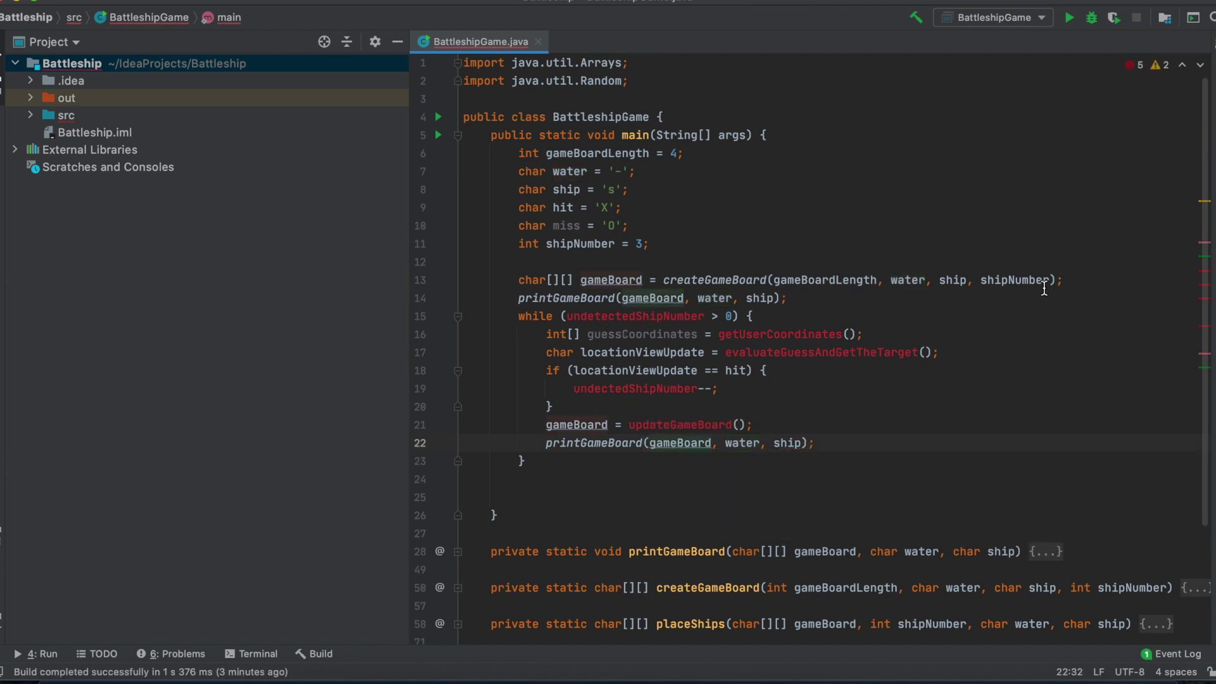
Declare undetectedShipNumber, initialized to shipNumber, on a new line before the while loop.
click(815, 295)
key(Return)
text(int )
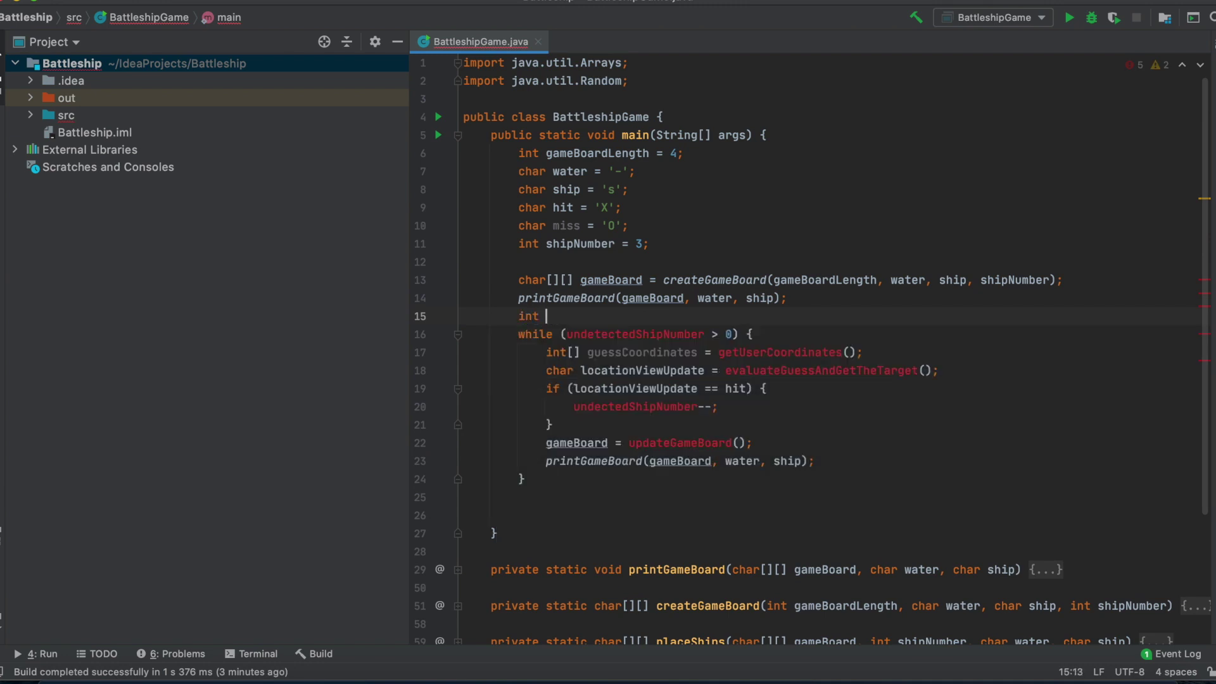
text(u)
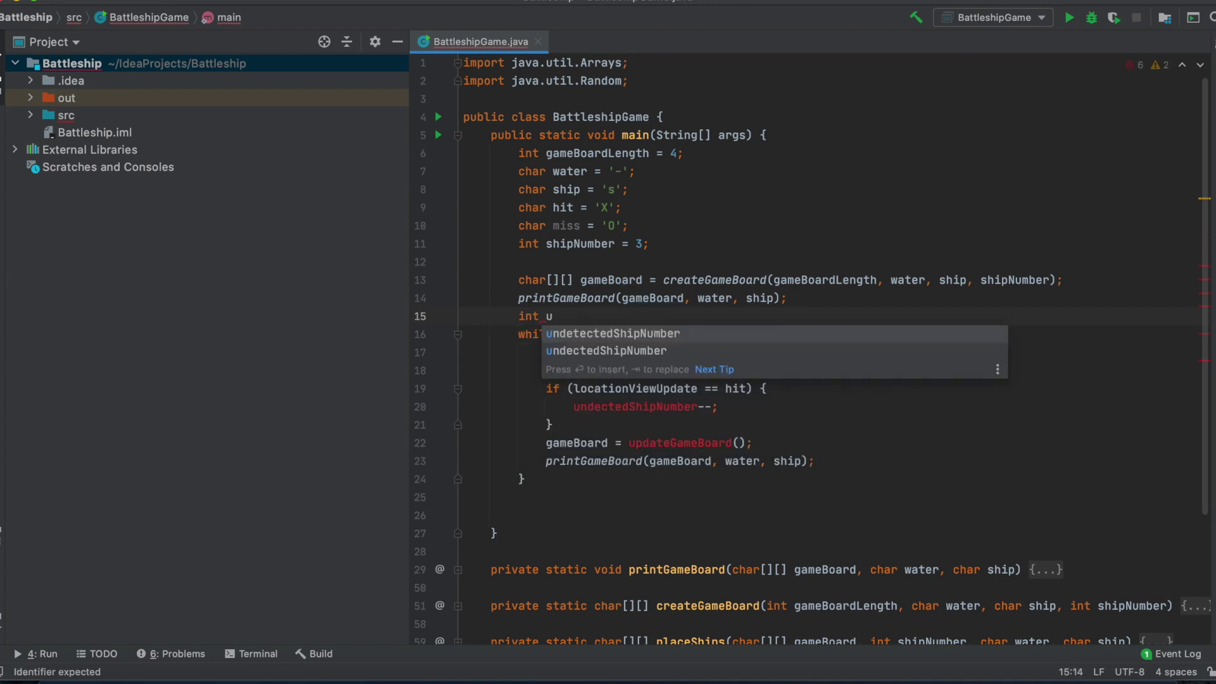
key(Return)
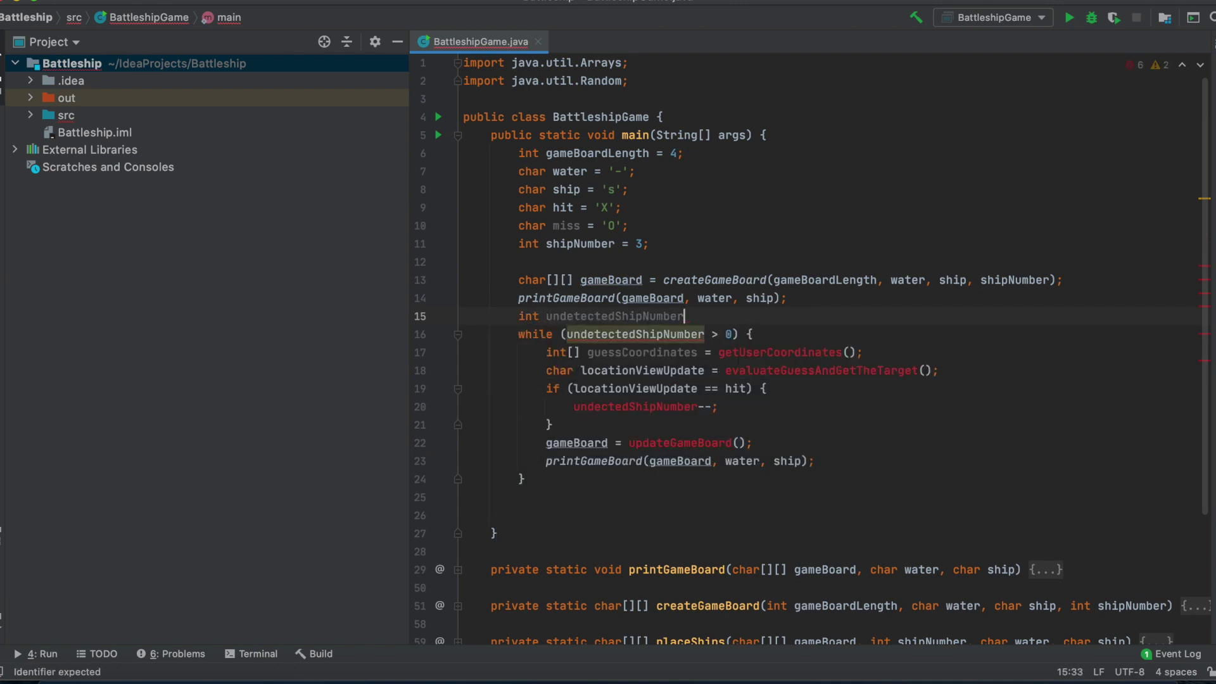
text(= sh)
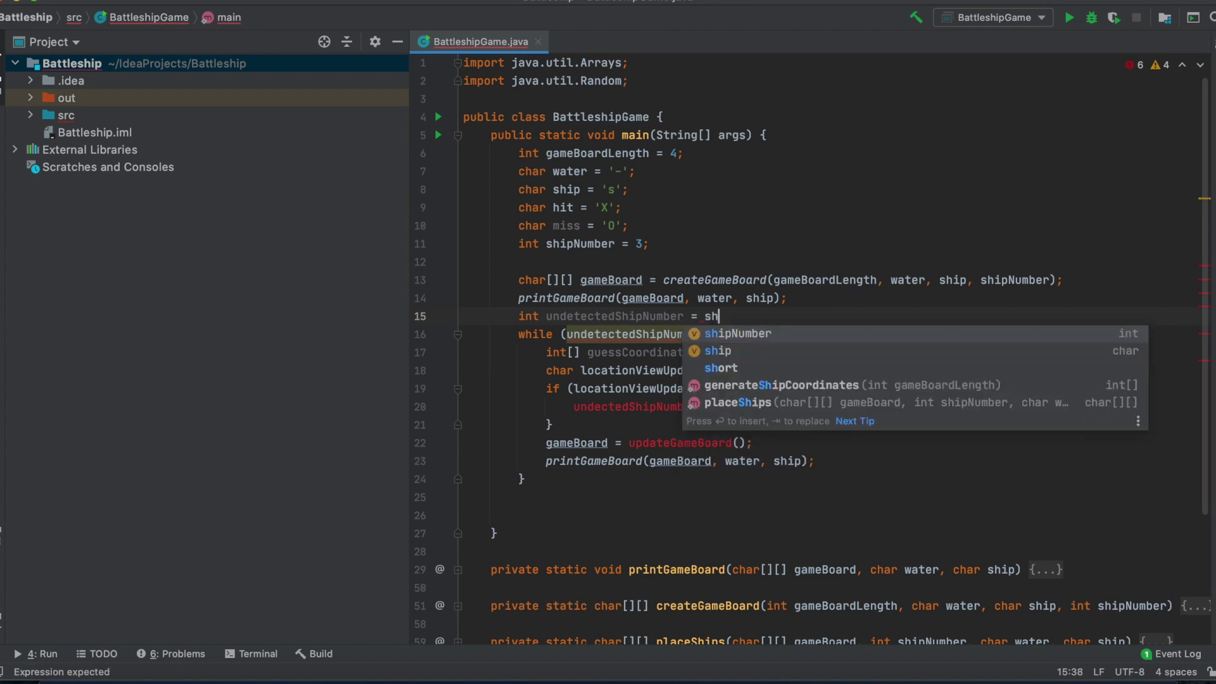
key(Return)
text(;)
Replace the misspelled undectedShipNumber on line 20 with undetectedShipNumber copied from line 15.
double_click(636, 407)
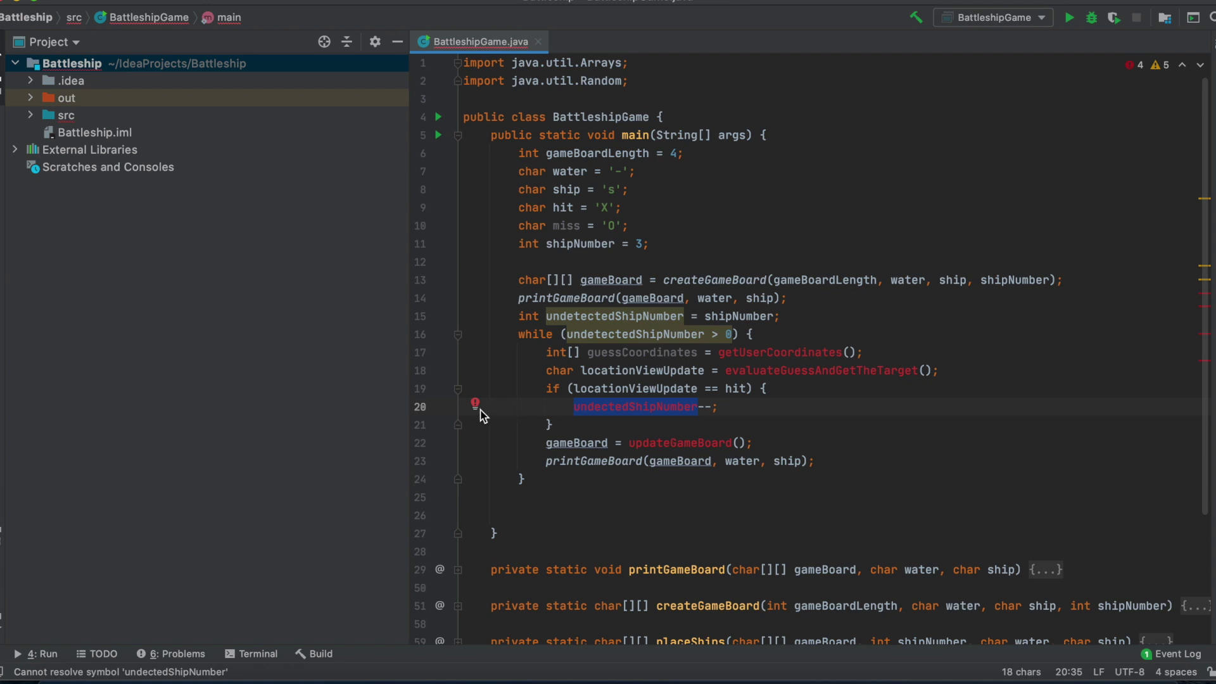
click(662, 407)
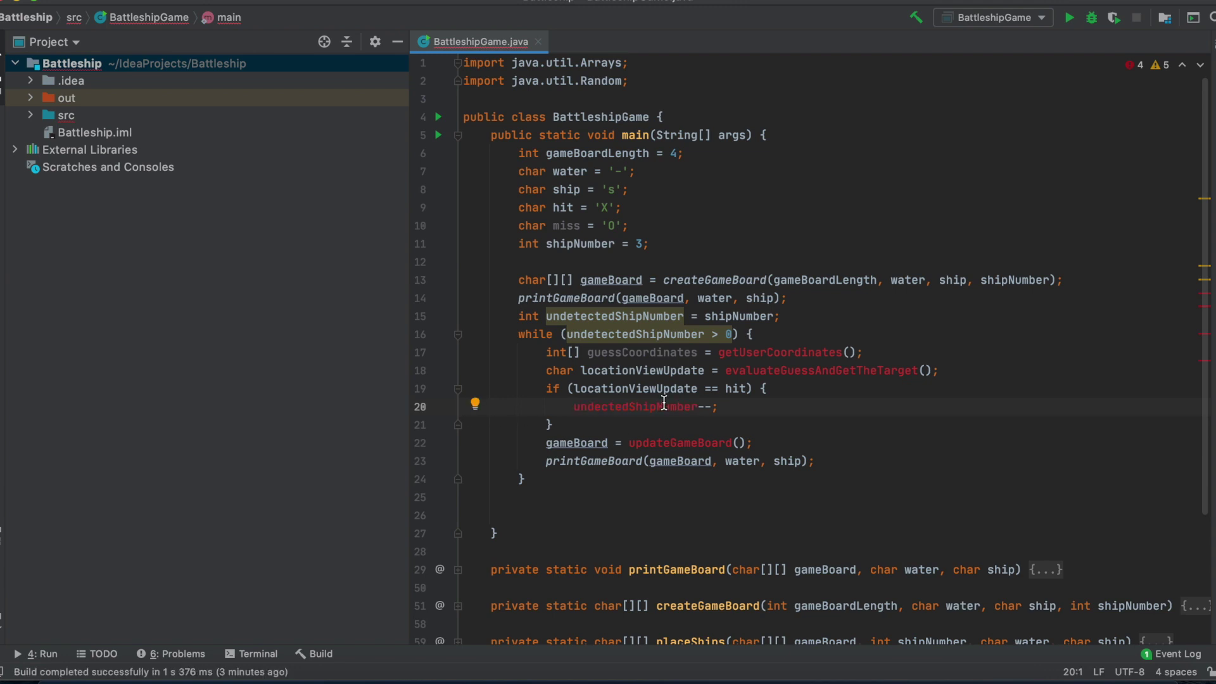
click(475, 407)
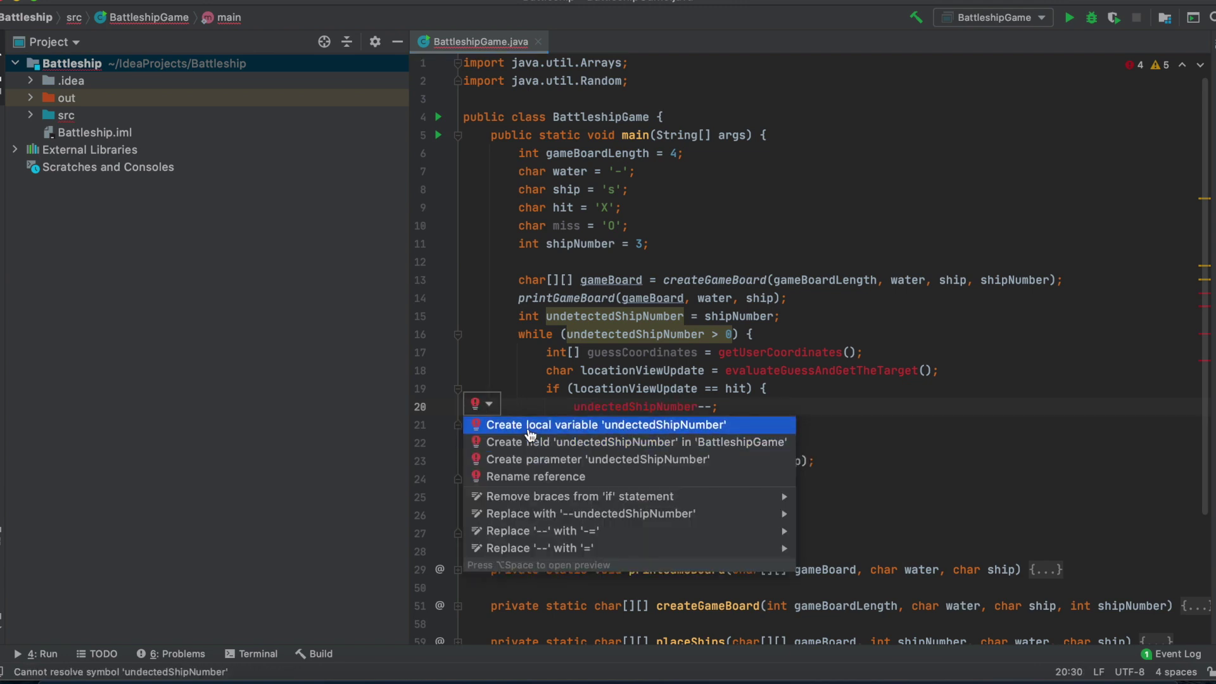
double_click(608, 316)
key(super+c)
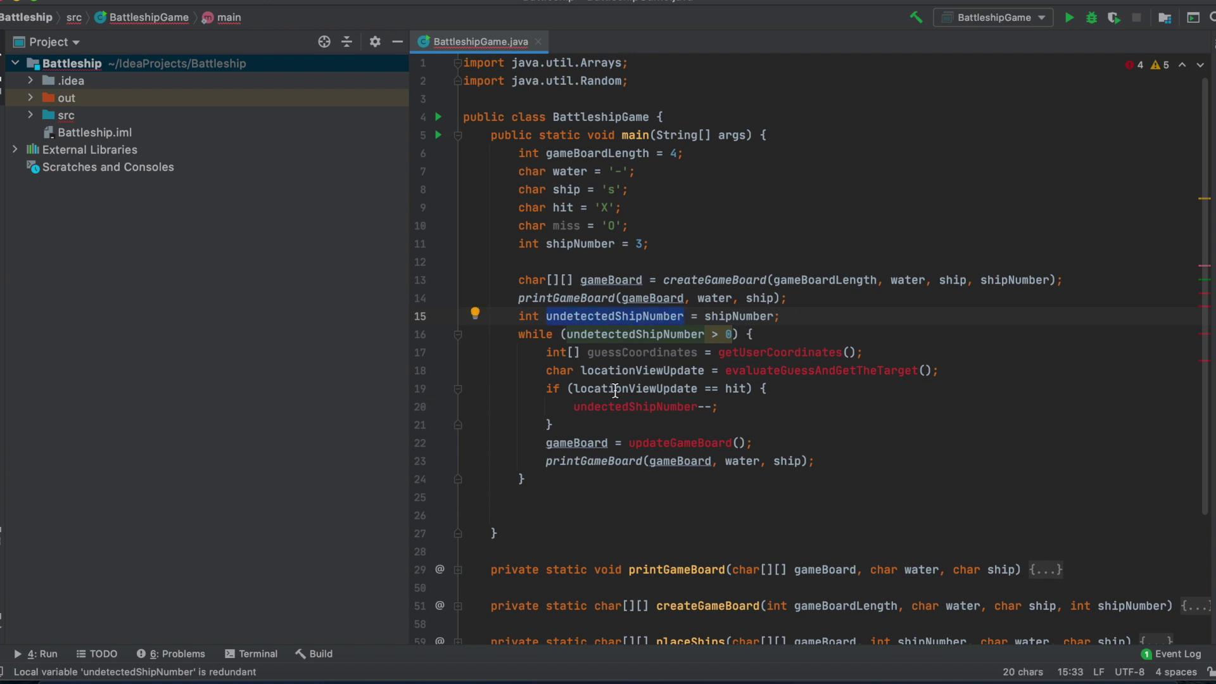
double_click(609, 407)
key(super+v)
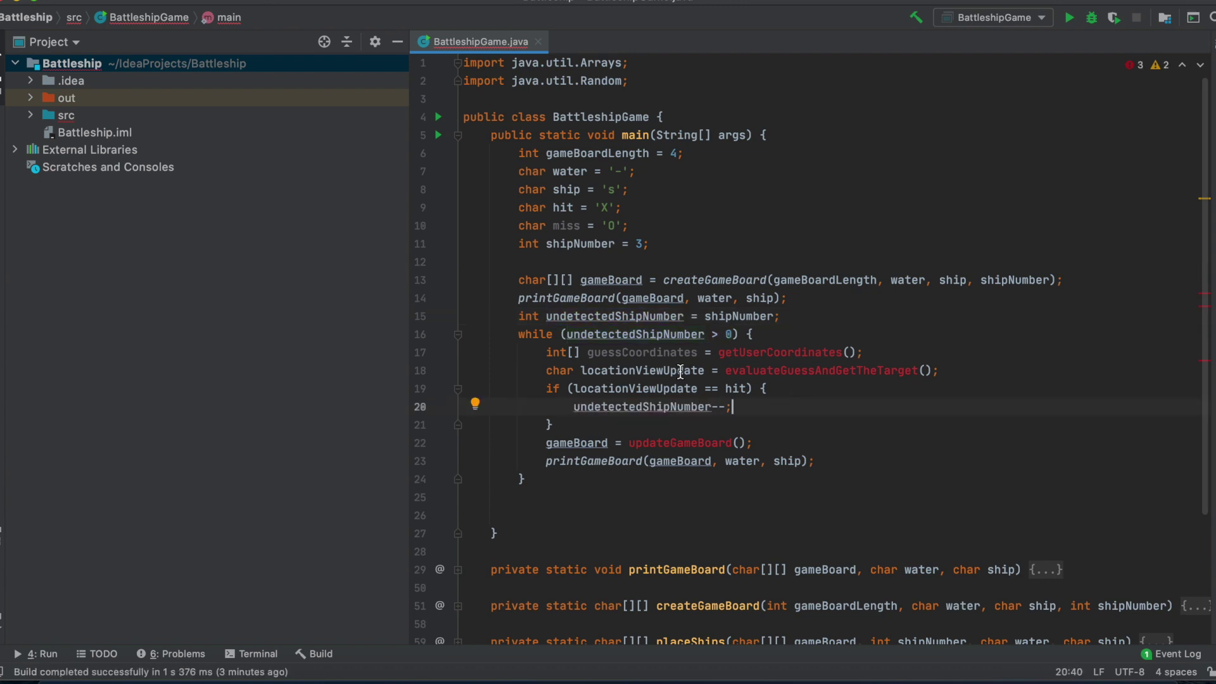
scroll(808, 404, down, 2)
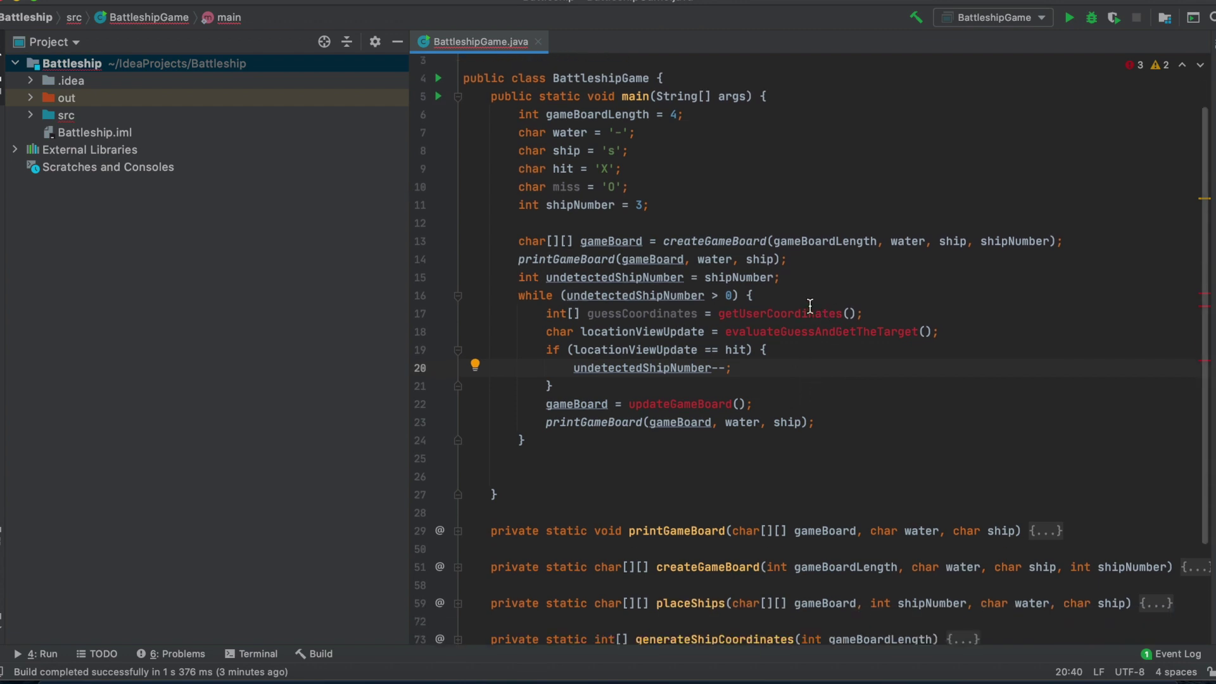
drag(720, 315, 774, 408)
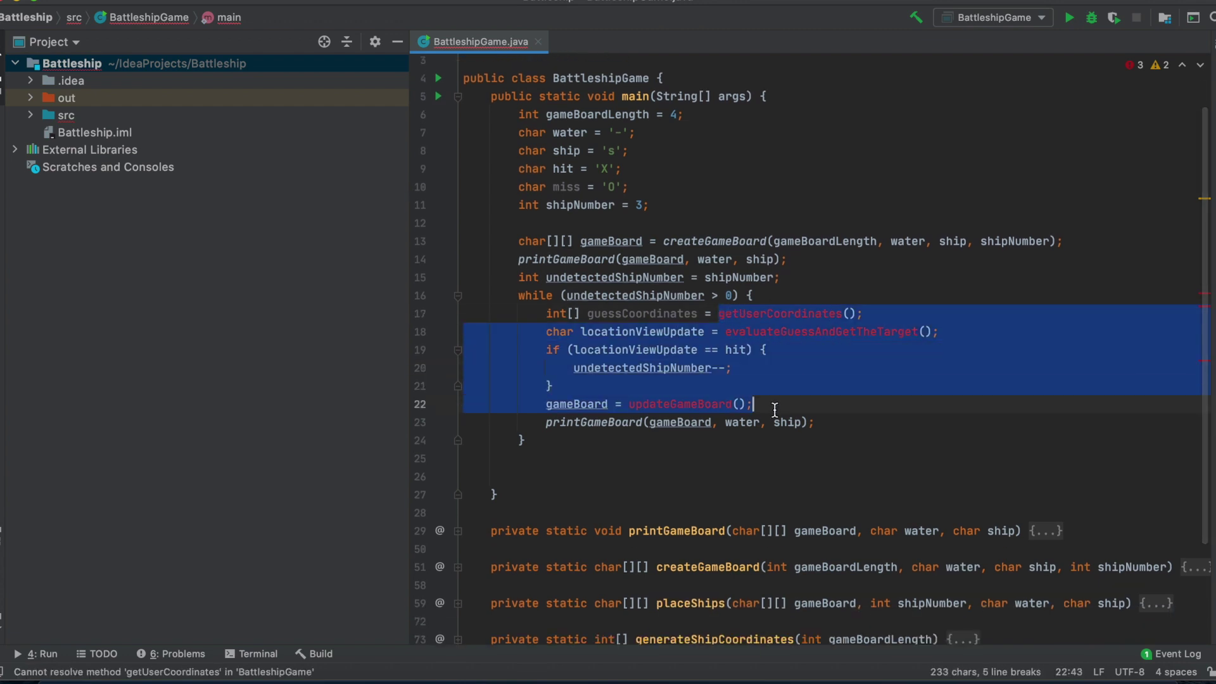
click(775, 409)
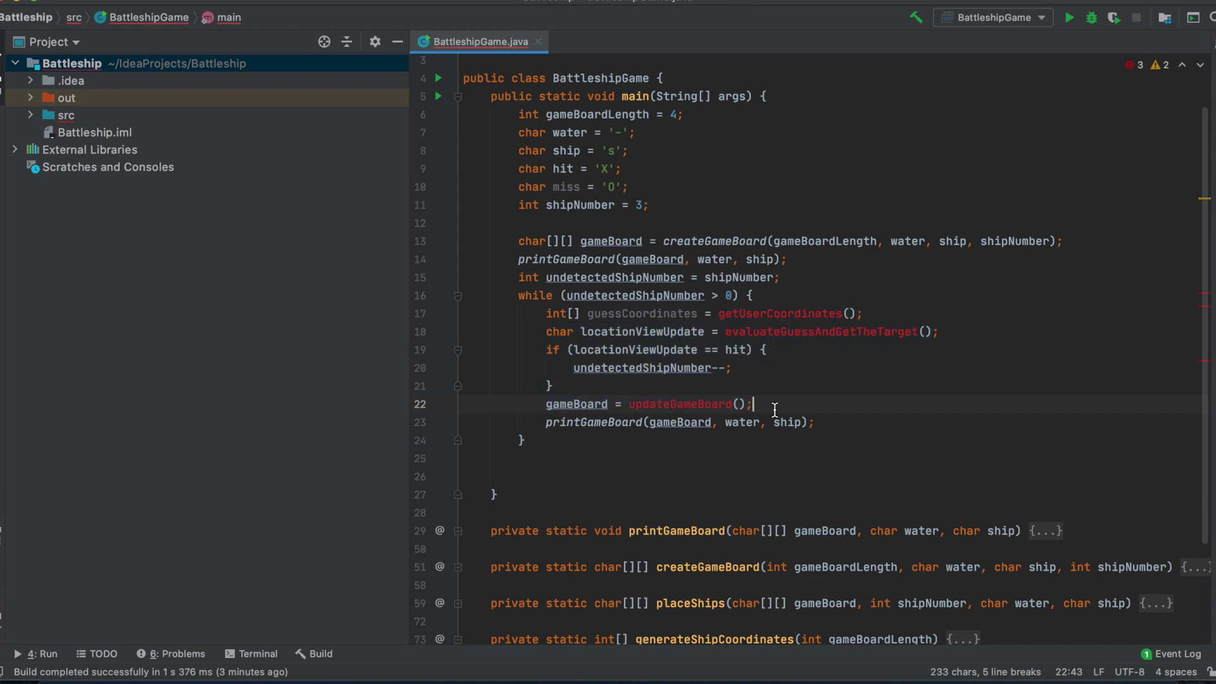
click(774, 314)
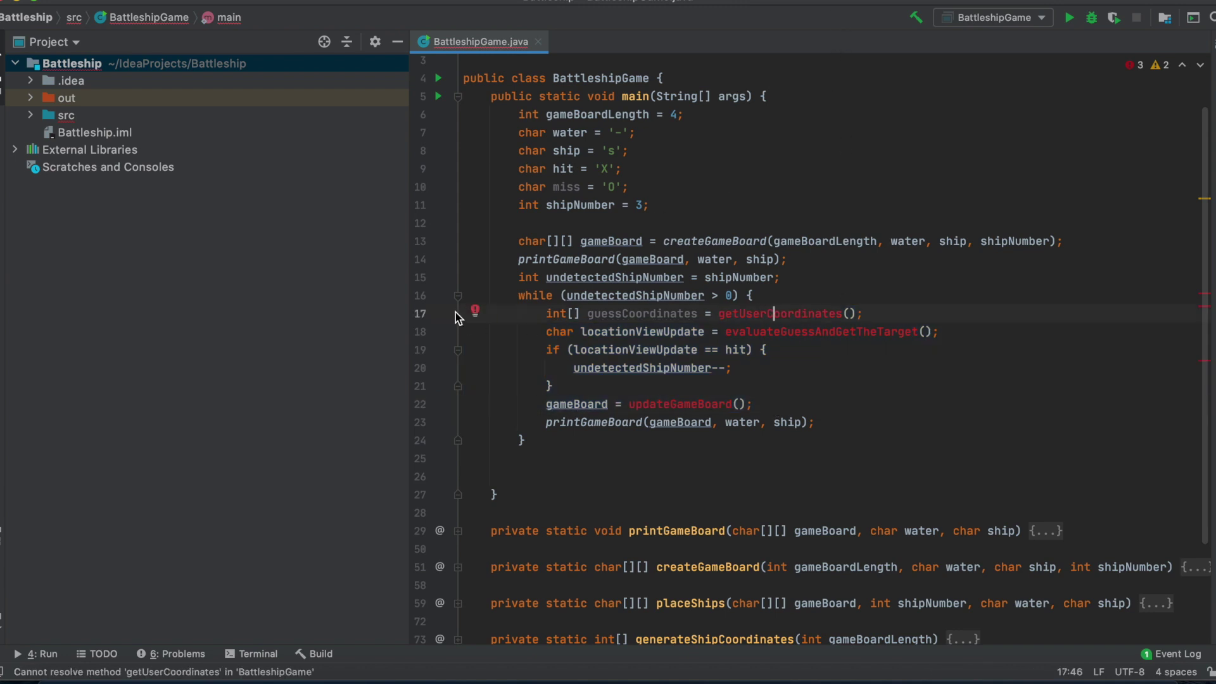
click(475, 312)
key(Return)
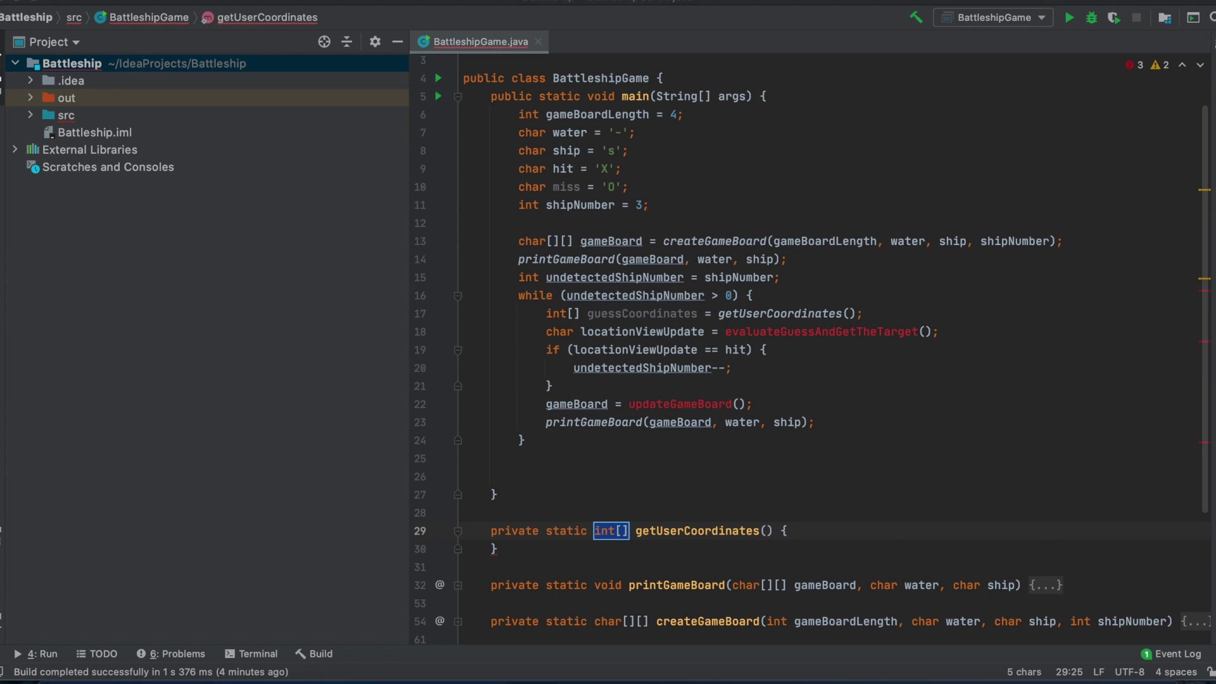
scroll(748, 400, down, 2)
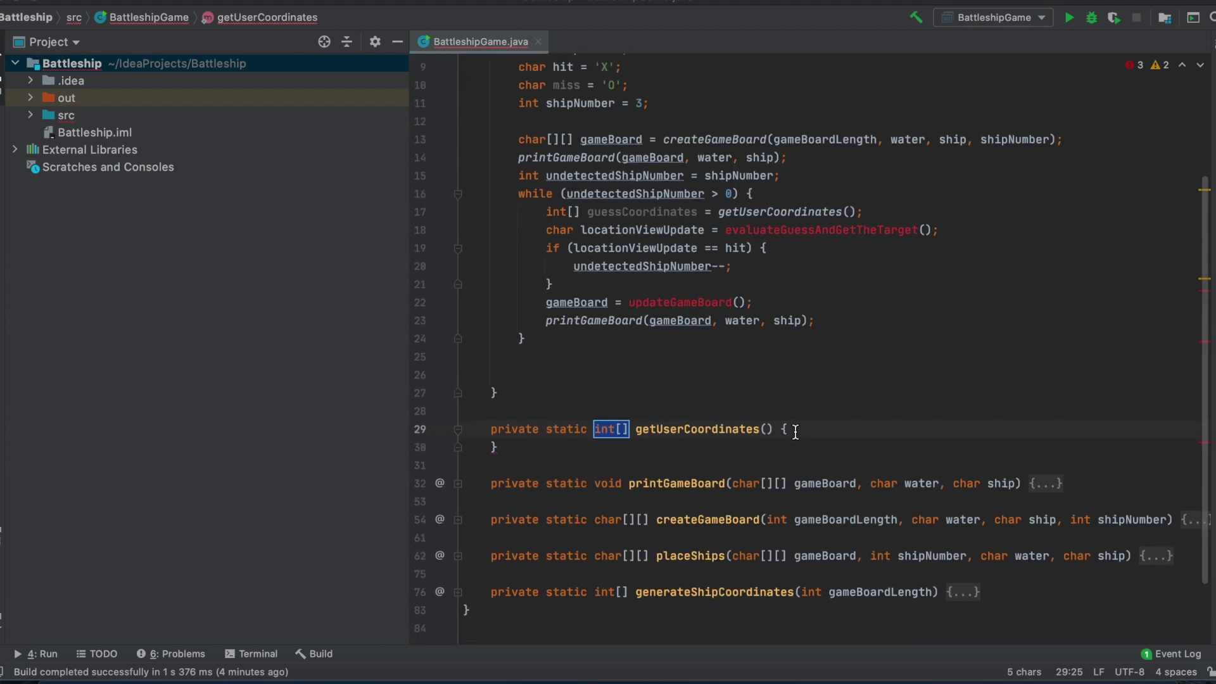
click(520, 462)
key(shift+Up)
key(shift+Up)
key(BackSpace)
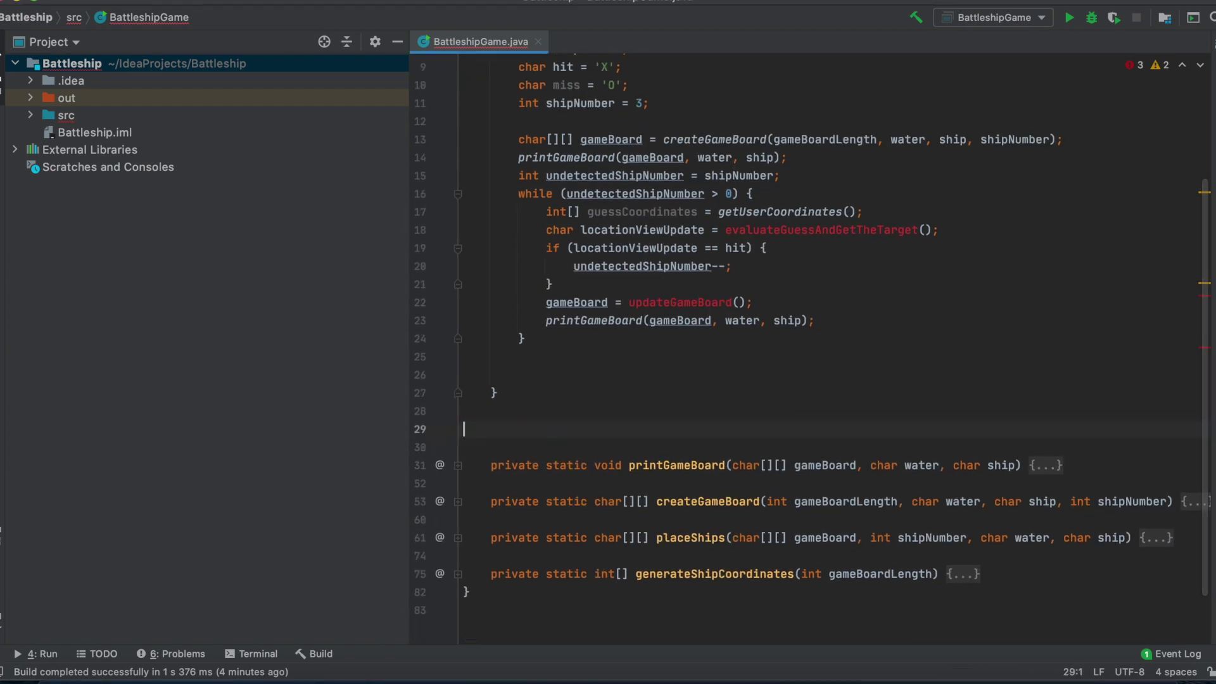
key(BackSpace)
click(849, 212)
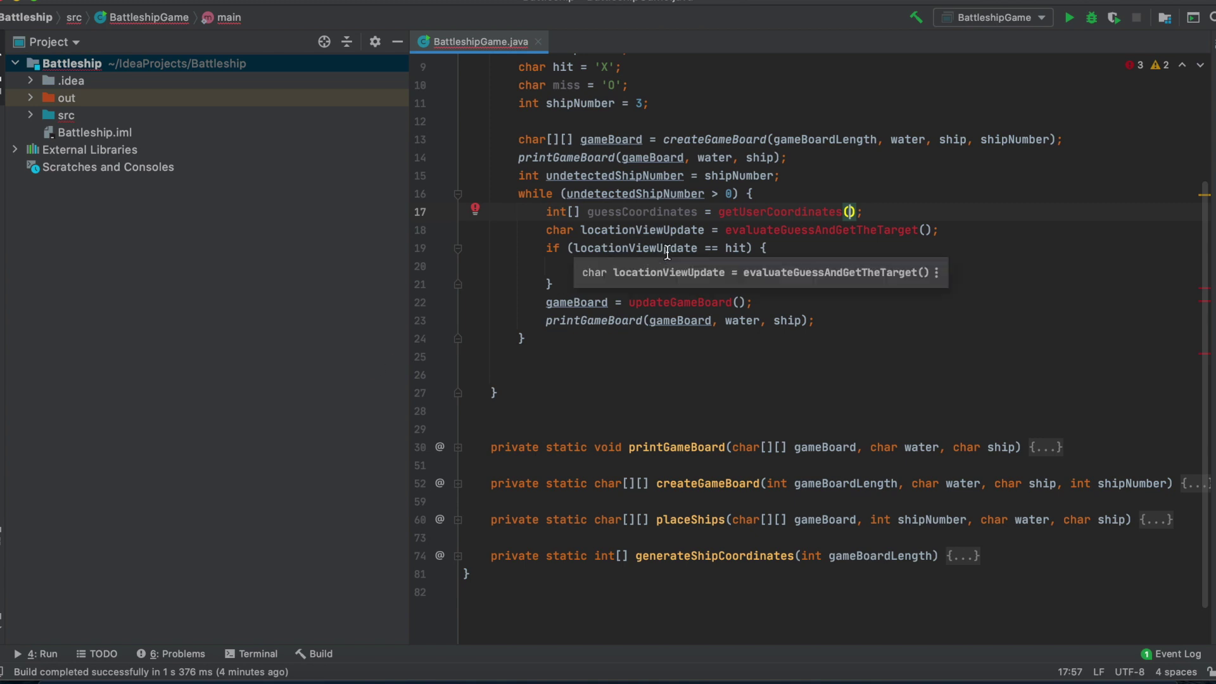
text(game)
Pass gameBoardLength as the argument of the getUserCoordinates call.
key(Down)
key(Down)
key(Down)
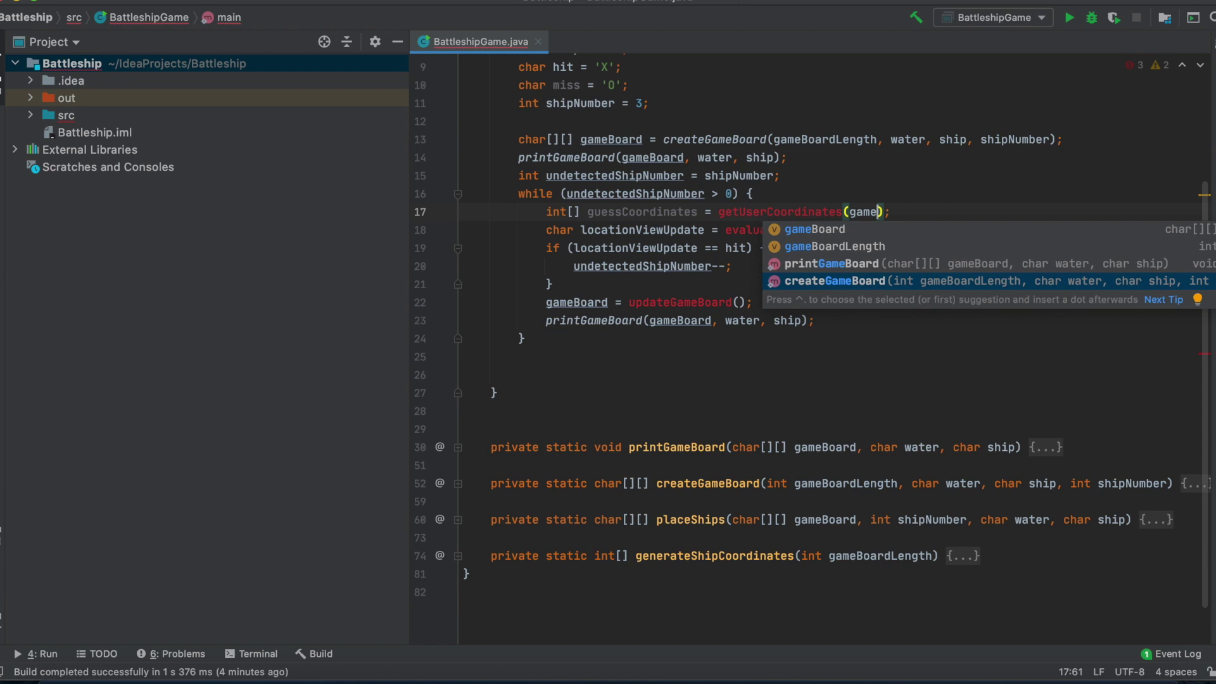
key(Up)
key(Up)
key(Return)
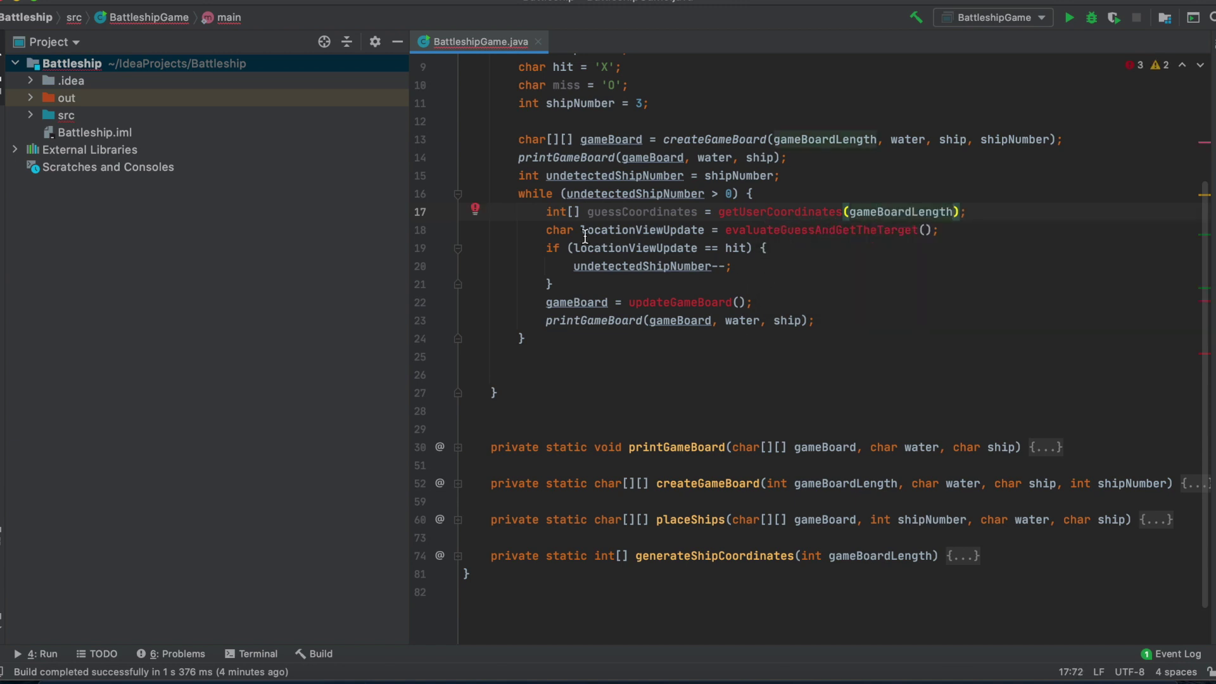
Generate a getUserCoordinates(int gameBoardLength) method returning int[] via the quick fix.
click(476, 210)
click(532, 234)
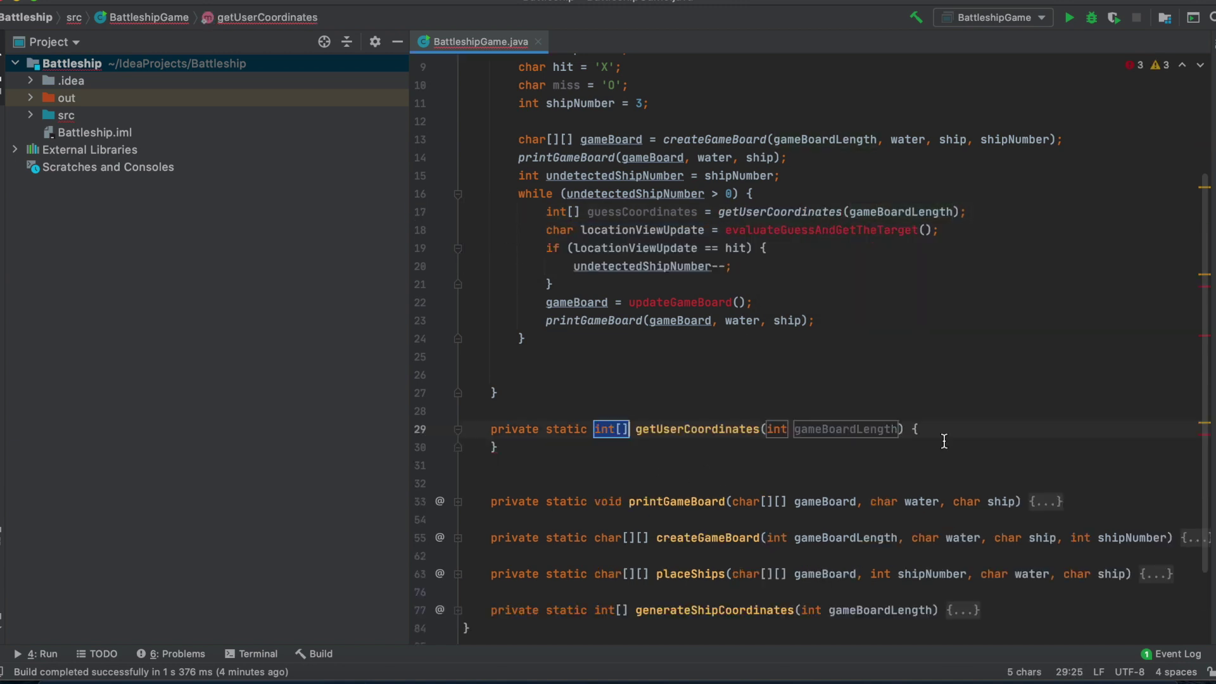
key(Return)
click(844, 432)
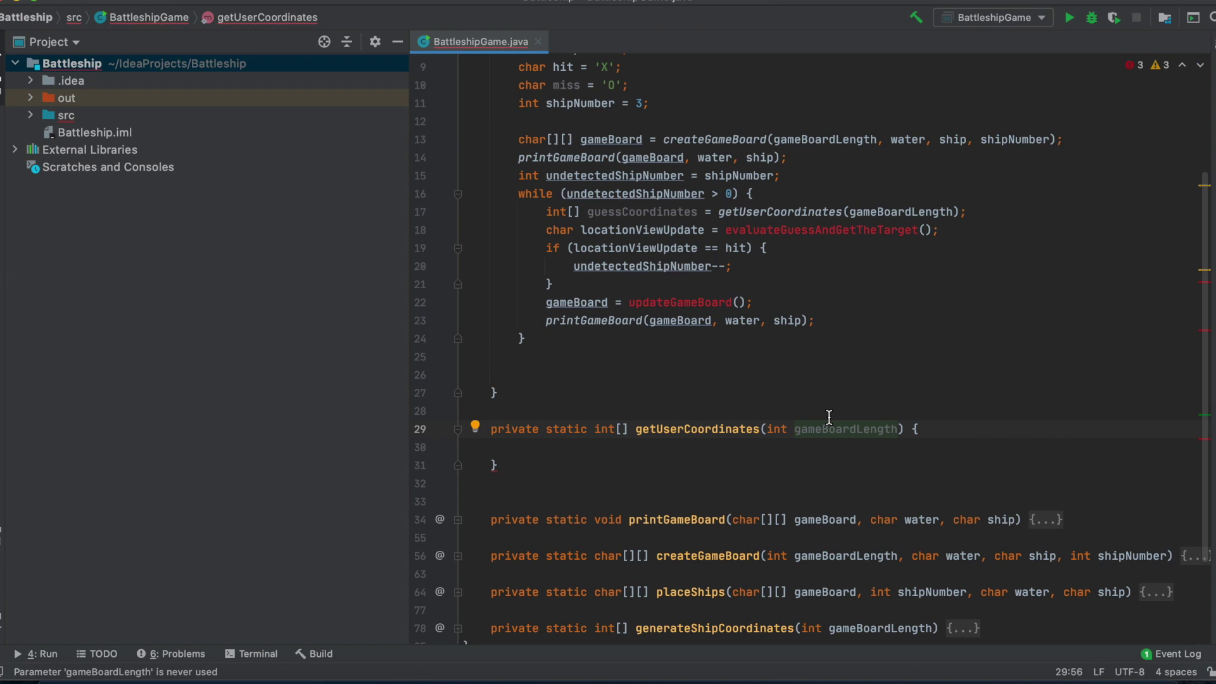
Compare the empty method body with the loop call and the board length on line 6.
click(521, 448)
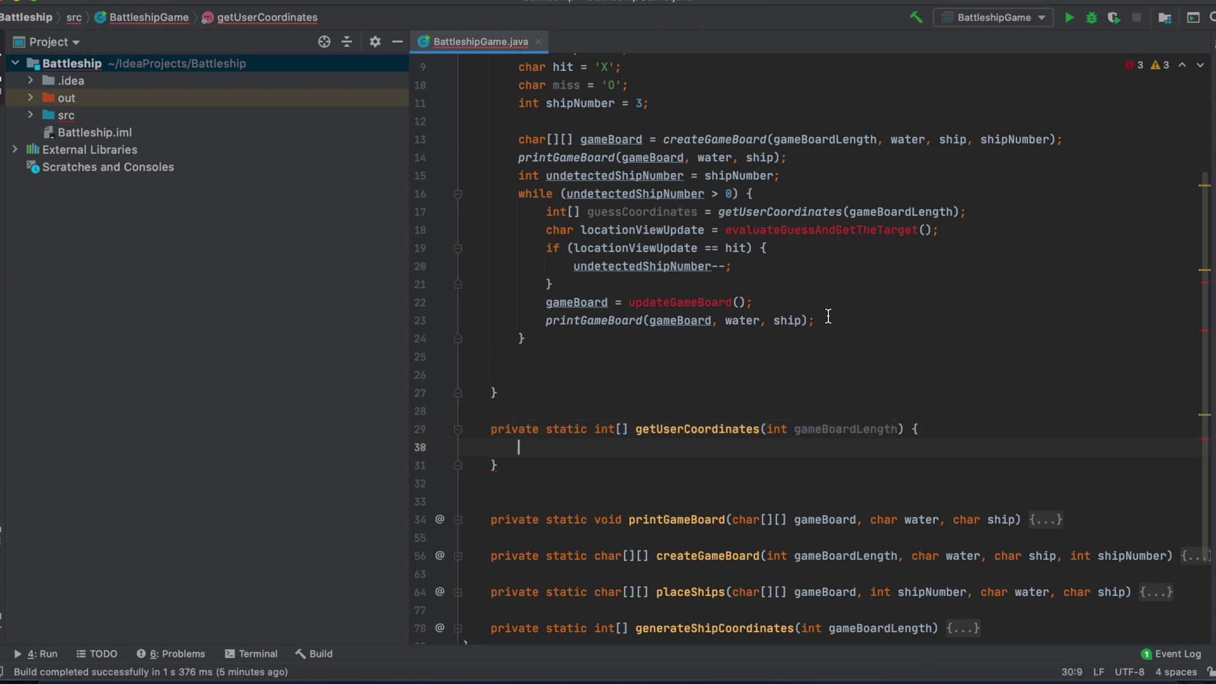
double_click(786, 212)
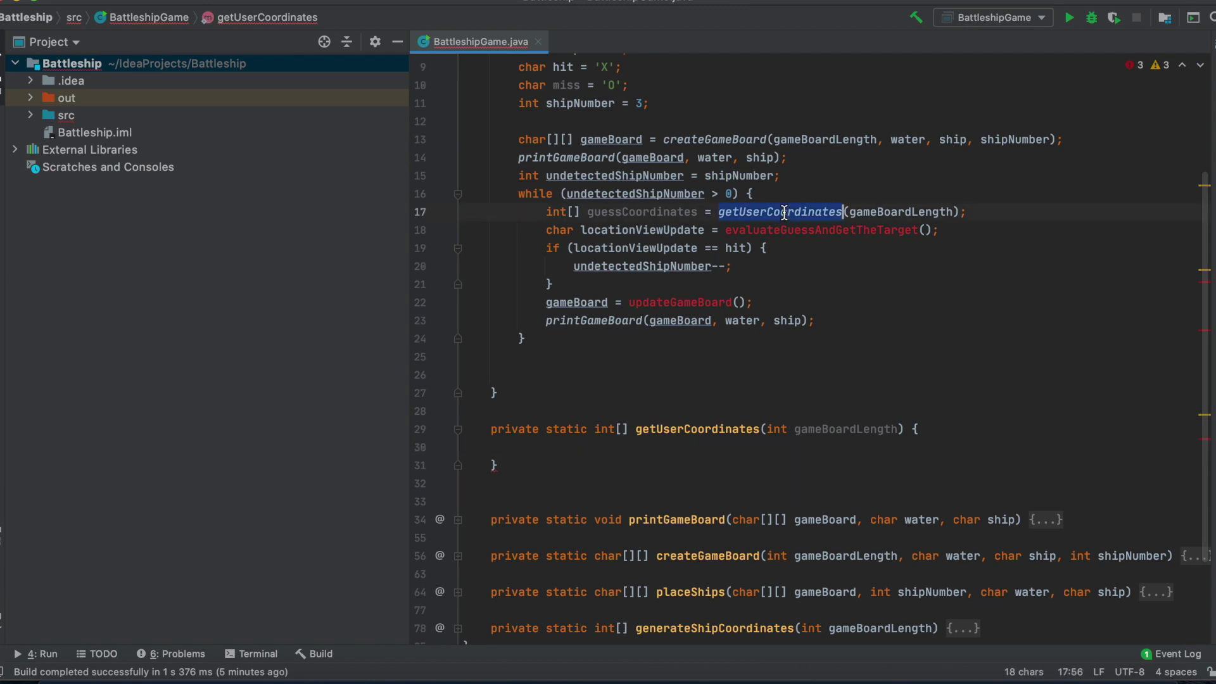
click(682, 447)
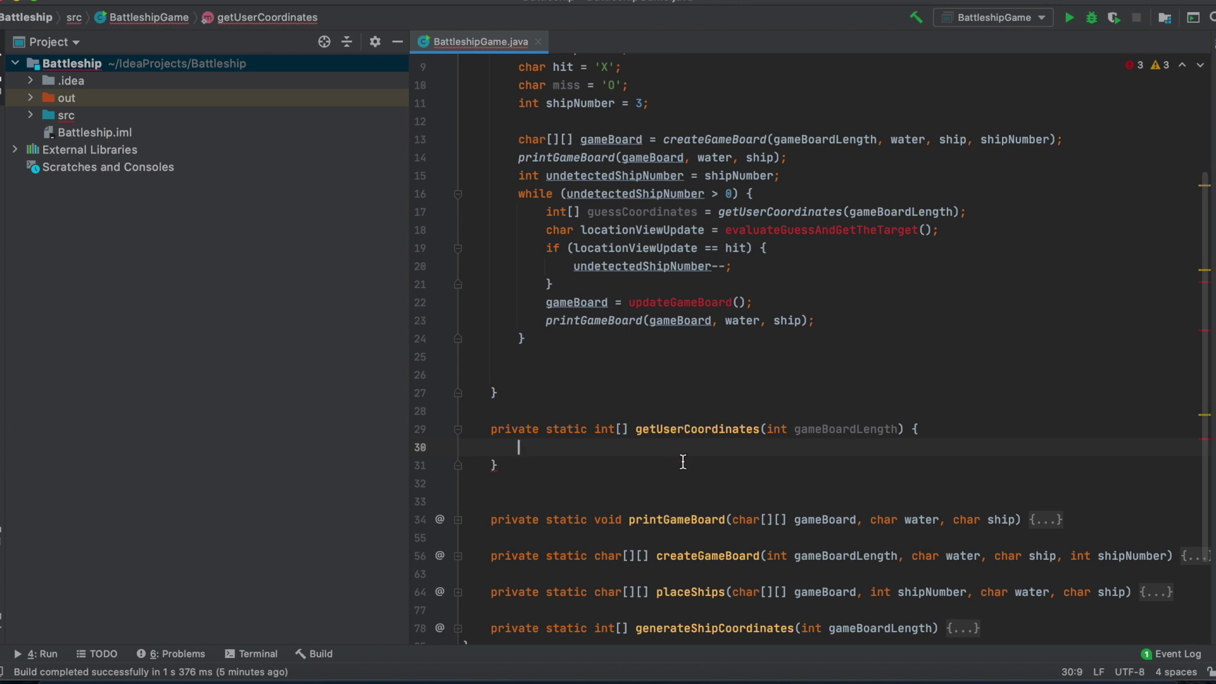
scroll(683, 463, up, 5)
double_click(673, 140)
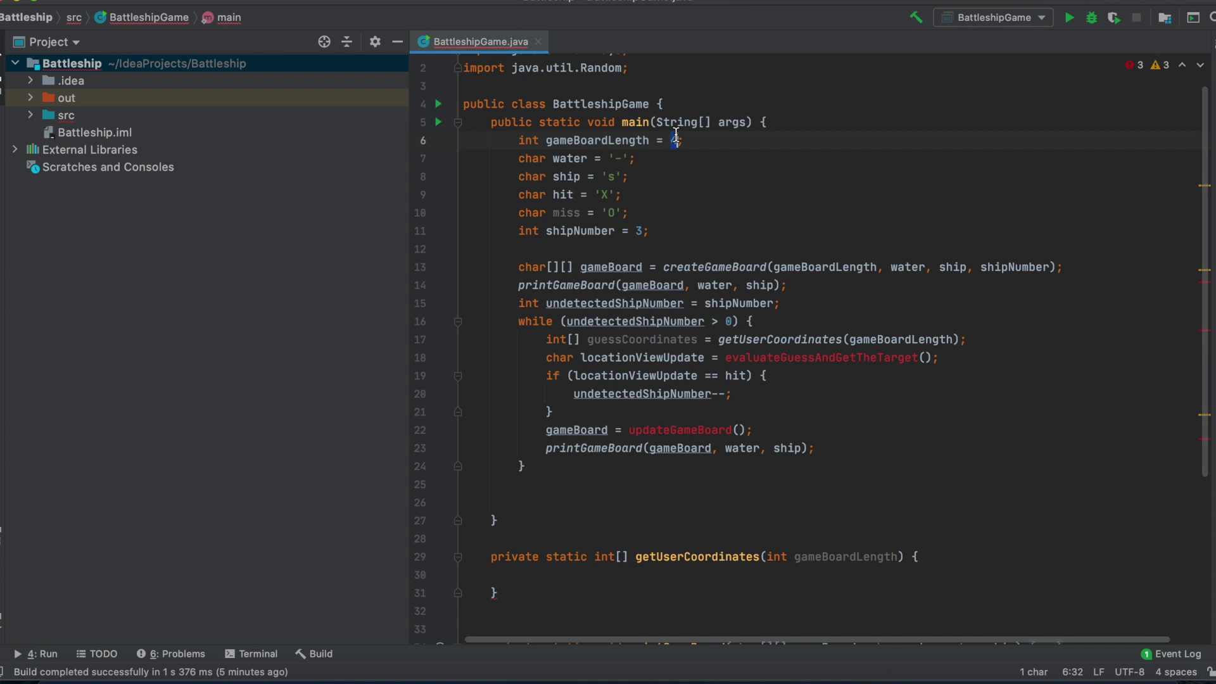
scroll(618, 380, down, 3)
scroll(571, 428, down, 3)
click(563, 435)
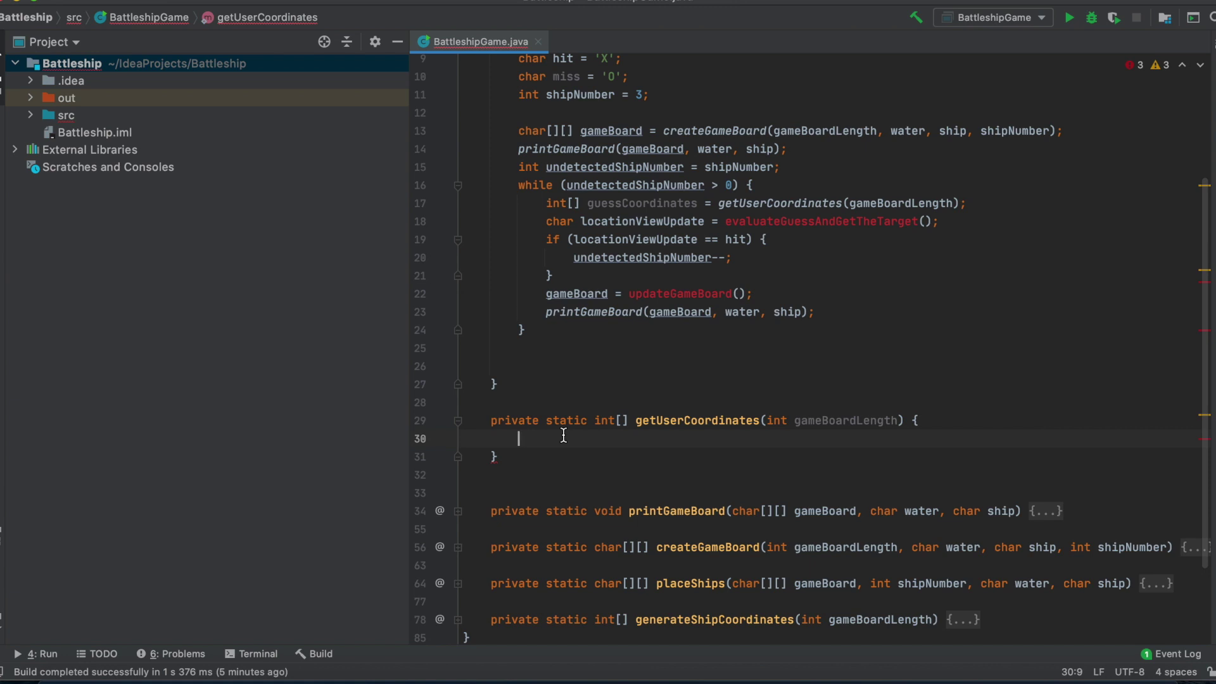
text(int ro)
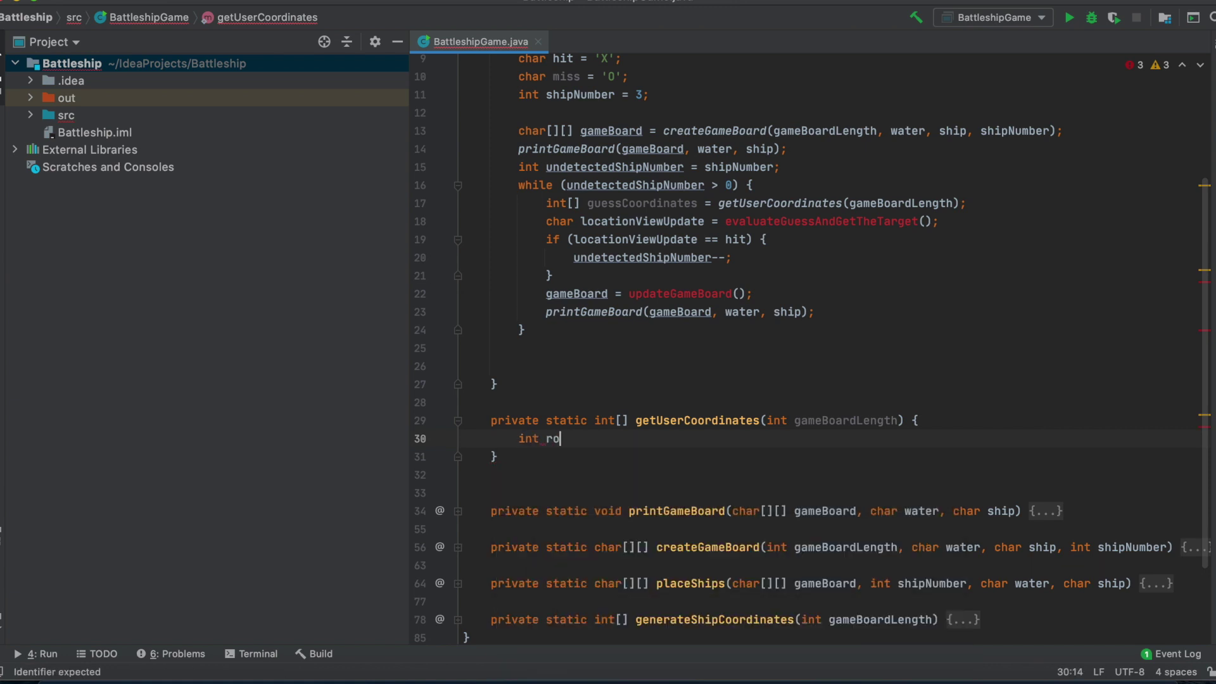
text(w;)
Declare int row and col, and start a do block printing "Row: ".
key(Return)
text(in)
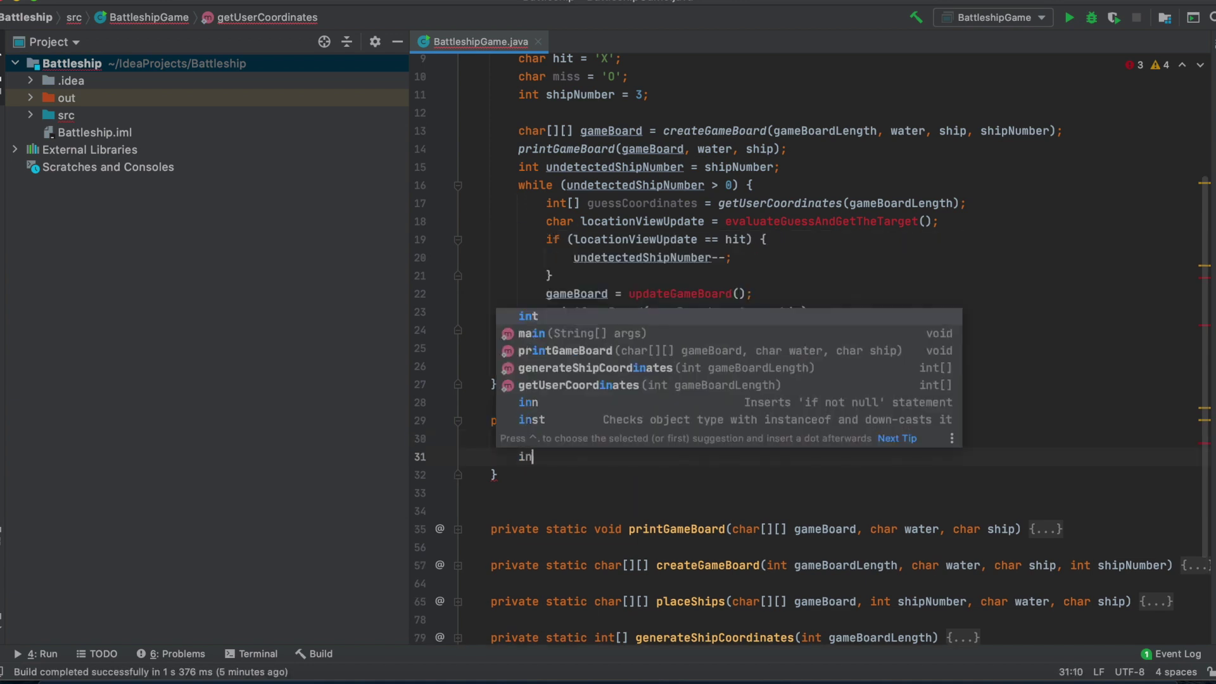
text(t col;)
key(Return)
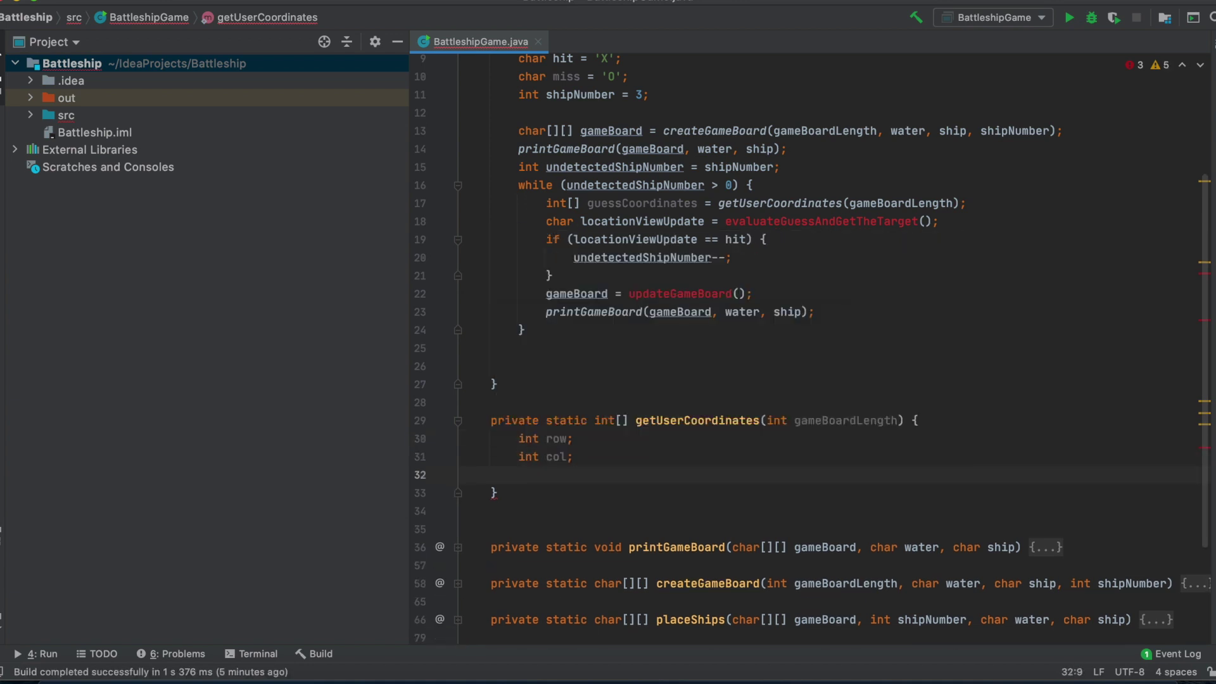
scroll(814, 348, down, 3)
text(d)
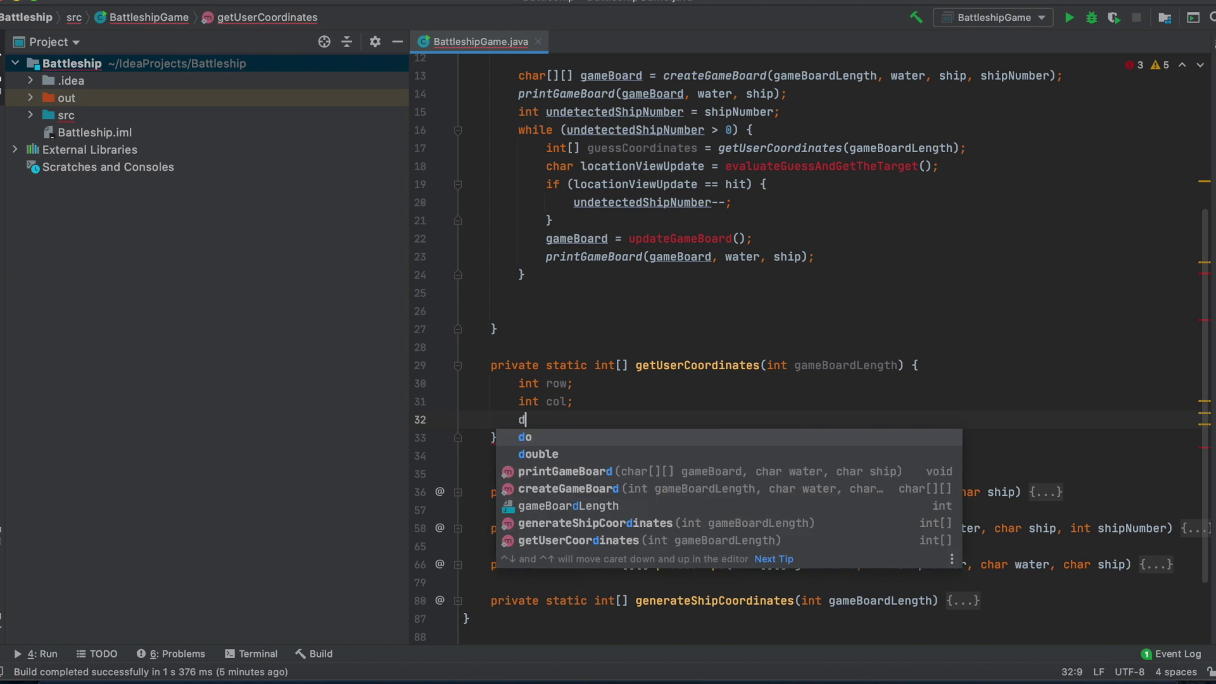
text(o {)
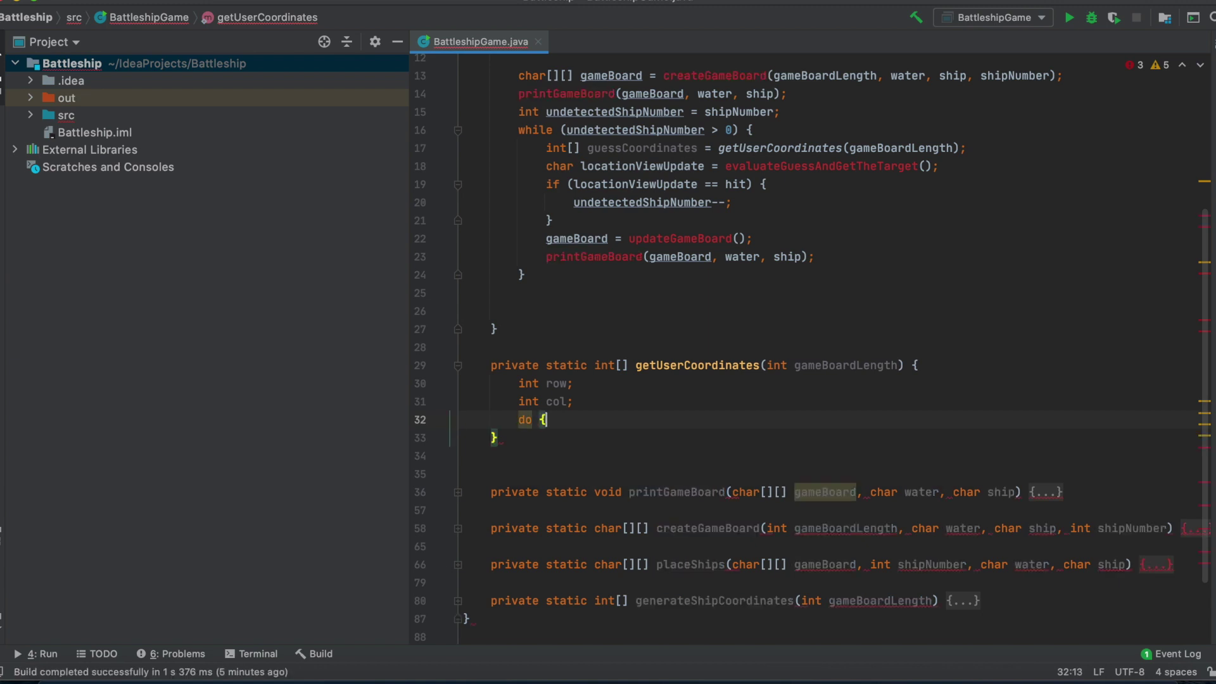
key(Return)
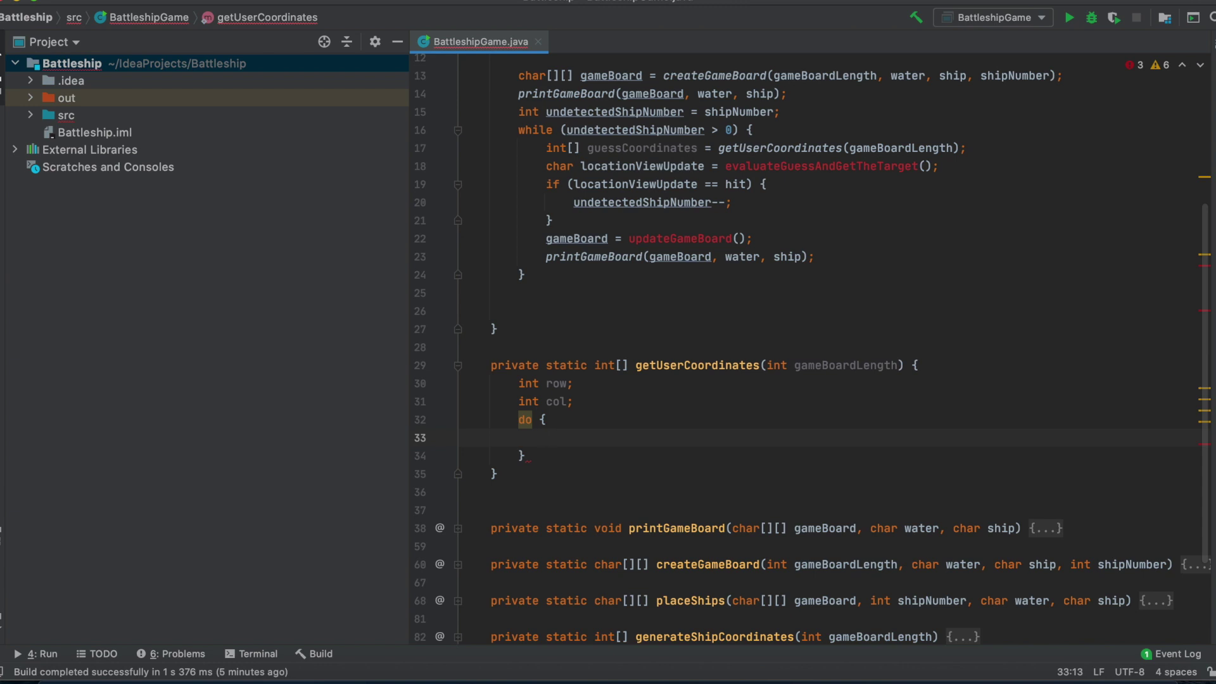
text(System.)
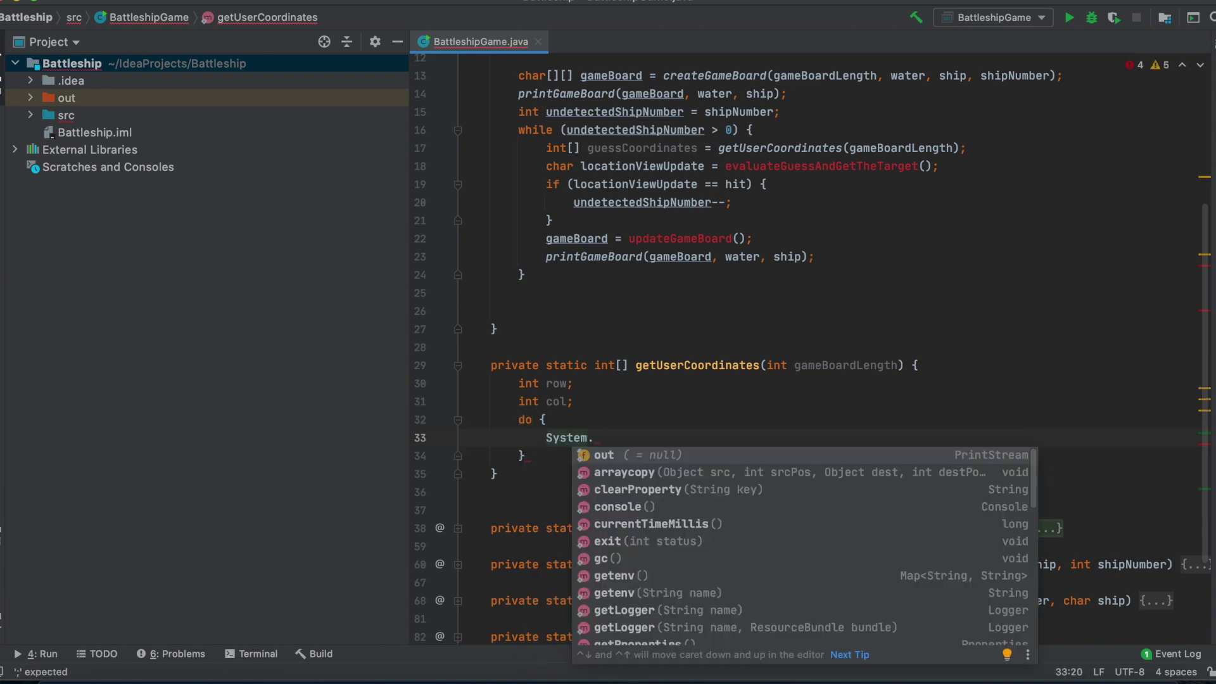
text(out.)
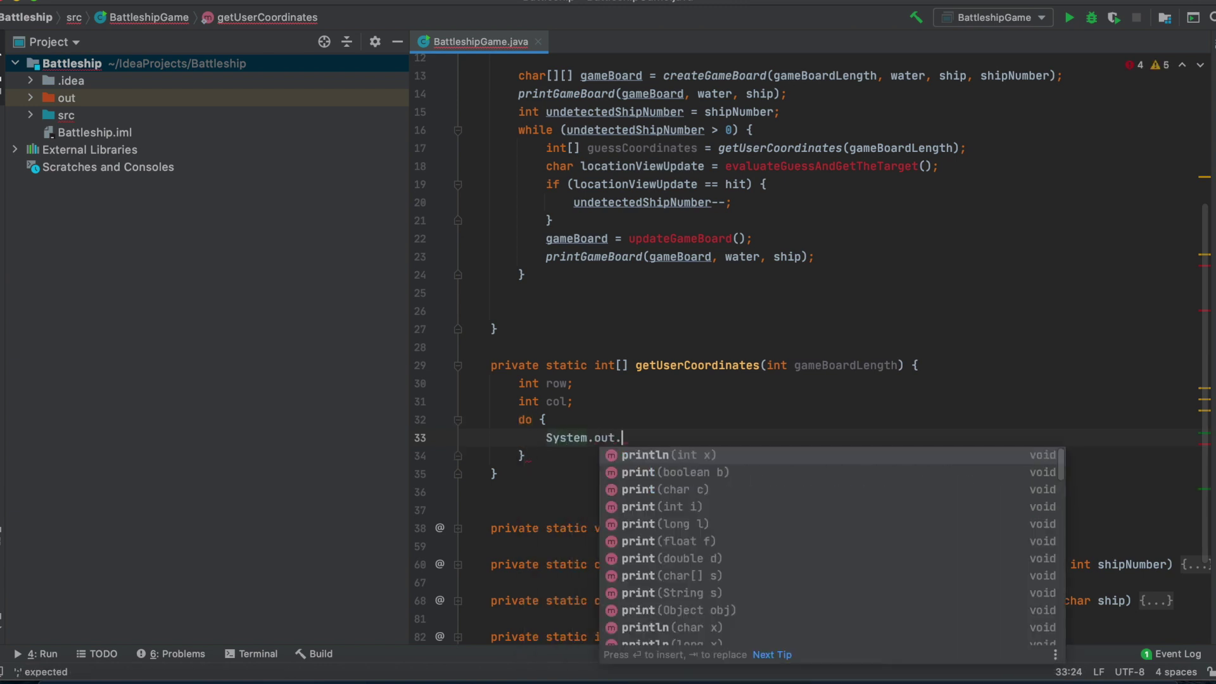
text(print)
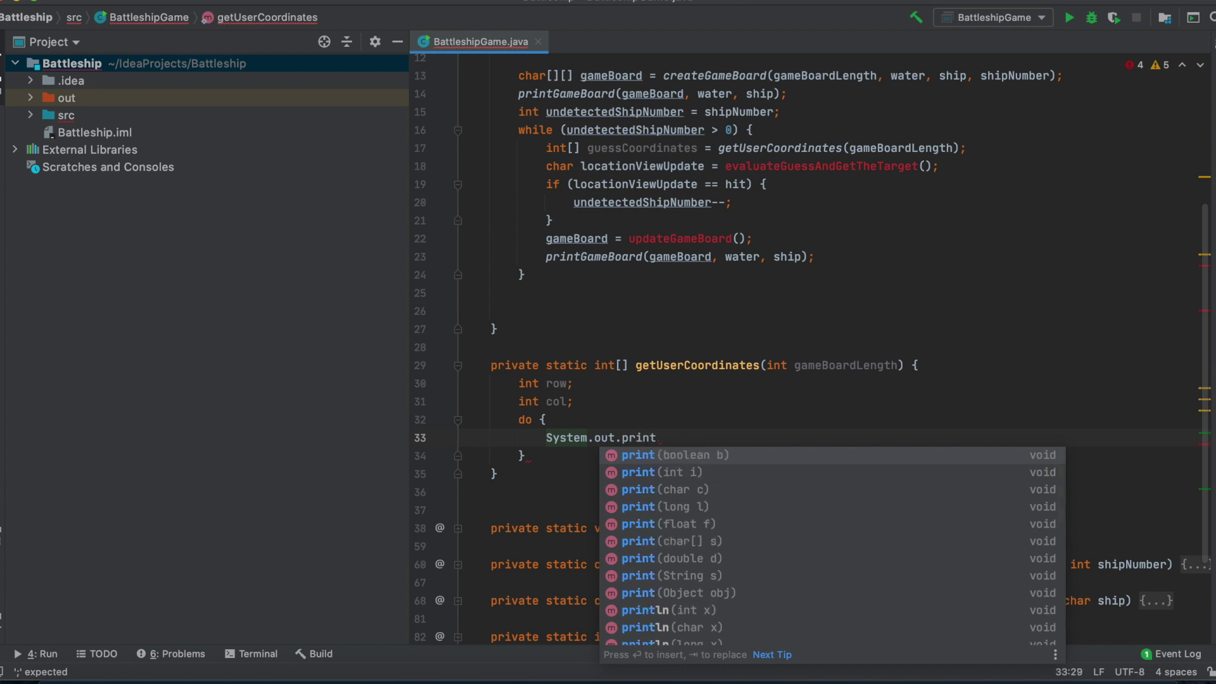
text(("Rpw)
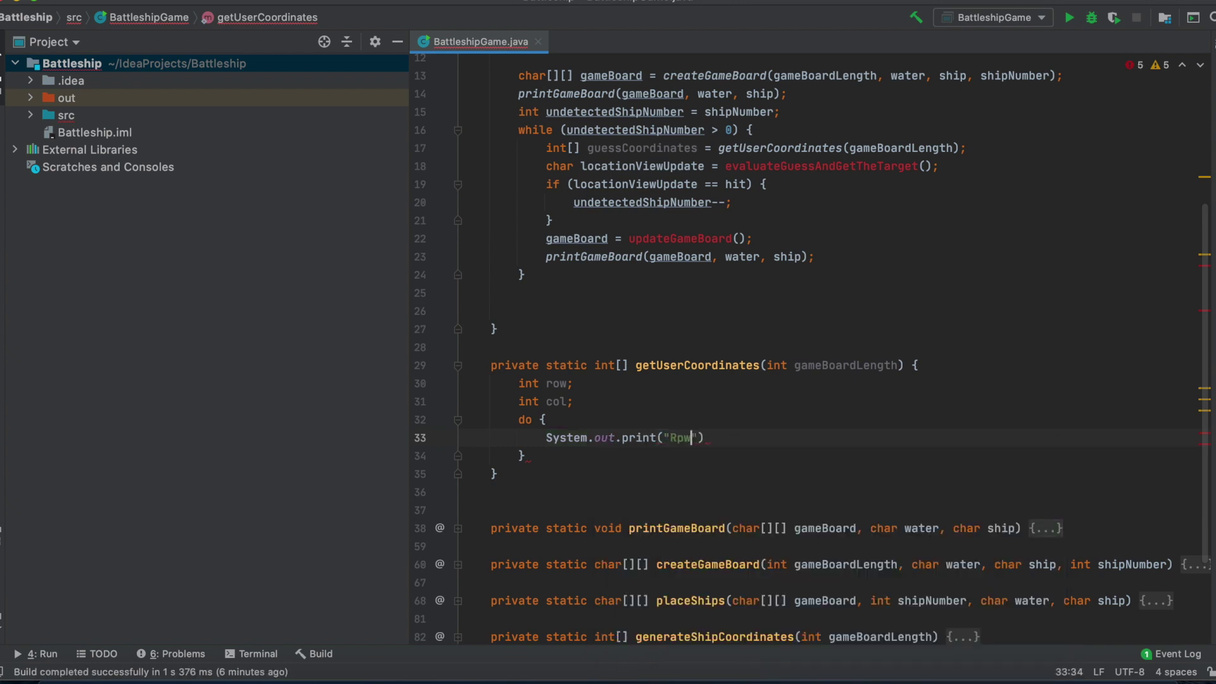
key(BackSpace)
key(BackSpace)
text(ow: )
text(");)
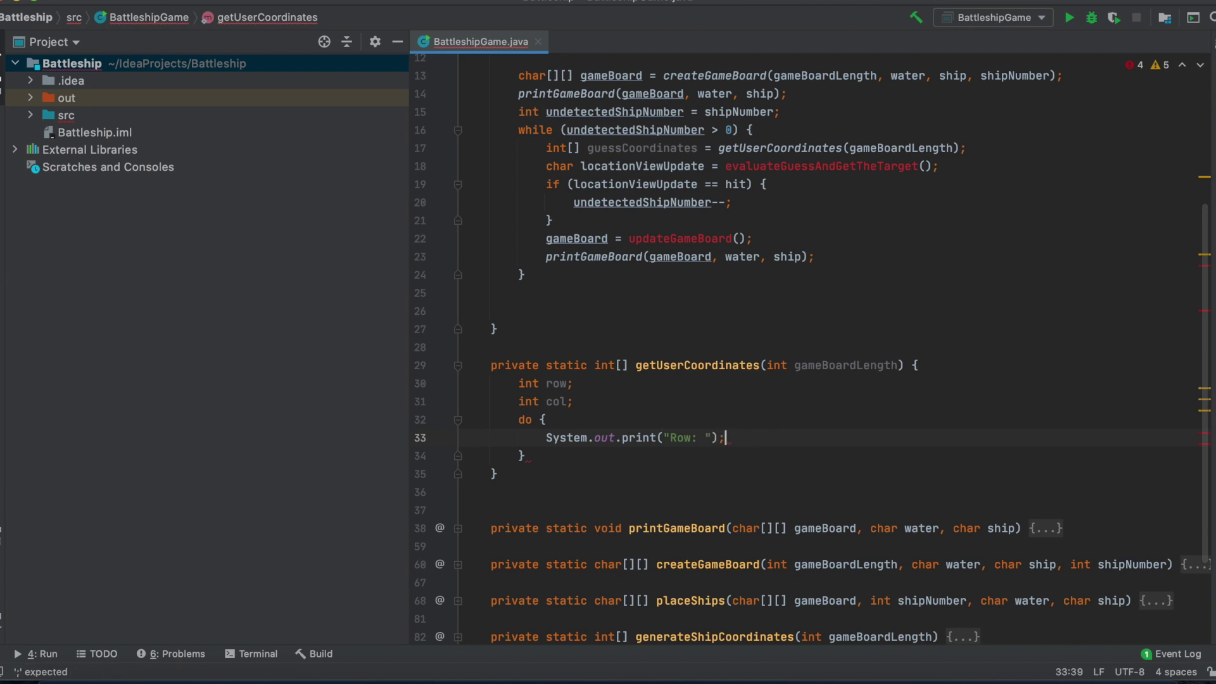
Read row with new Scanner(System.in).nextInt(), importing Scanner.
key(Return)
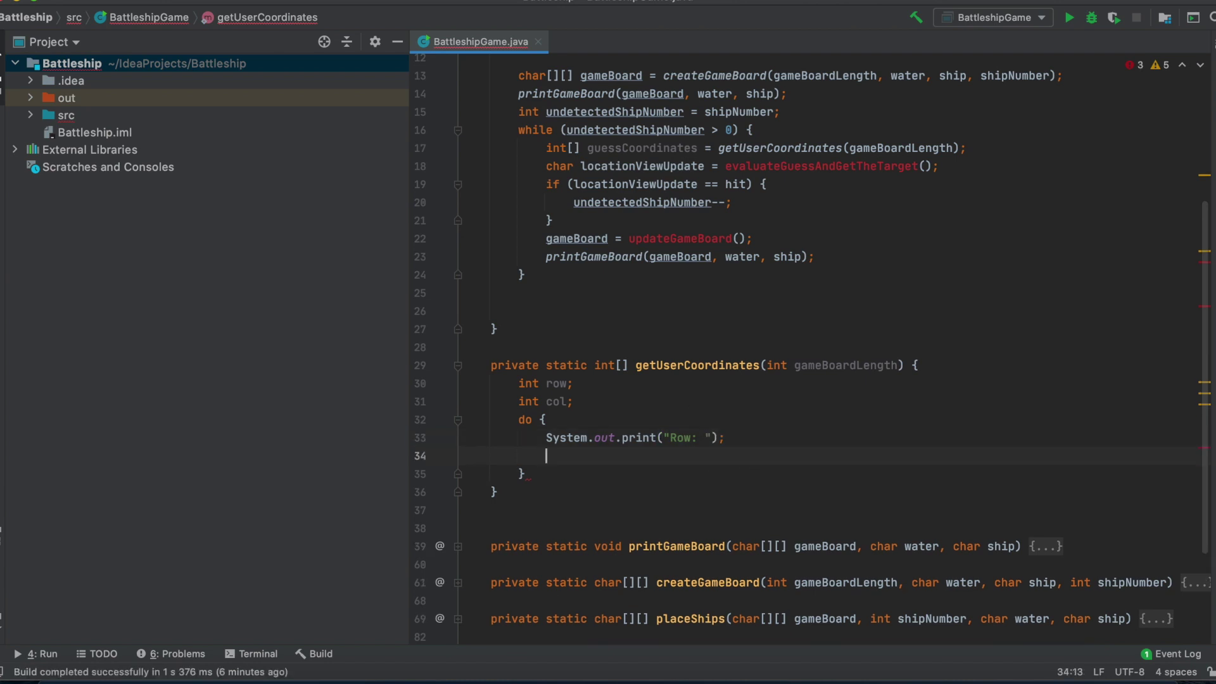
text(row)
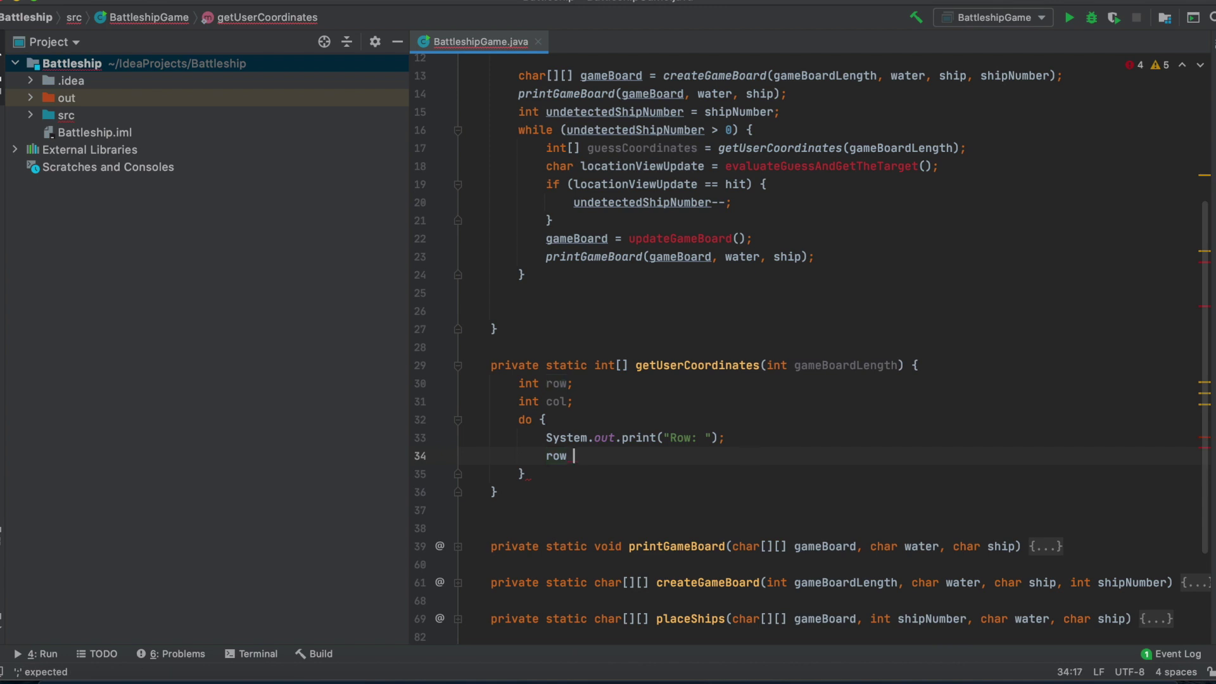
text( = new )
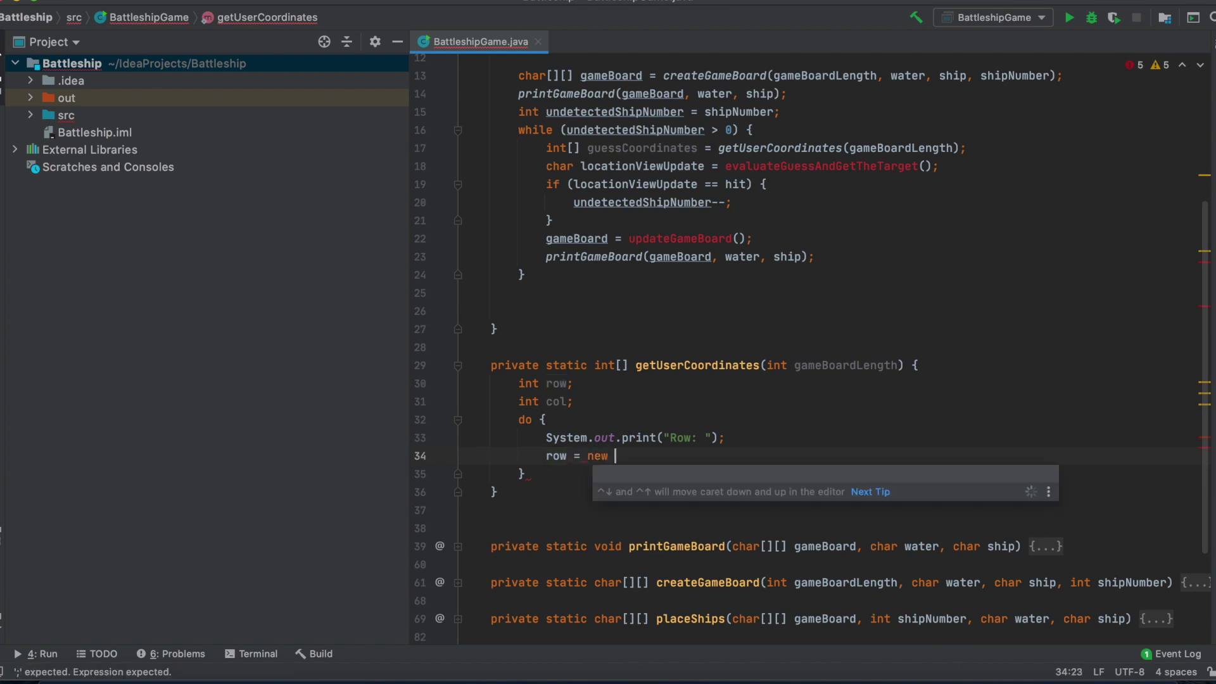
text(Scanner)
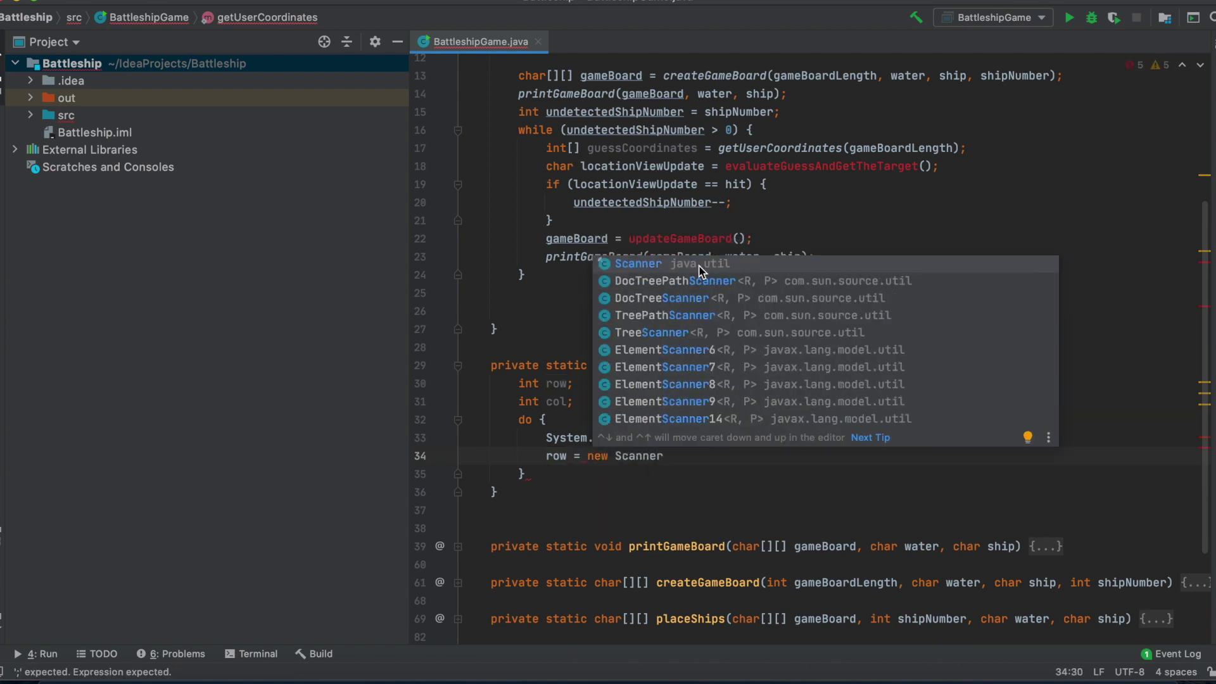
key(Return)
text(()
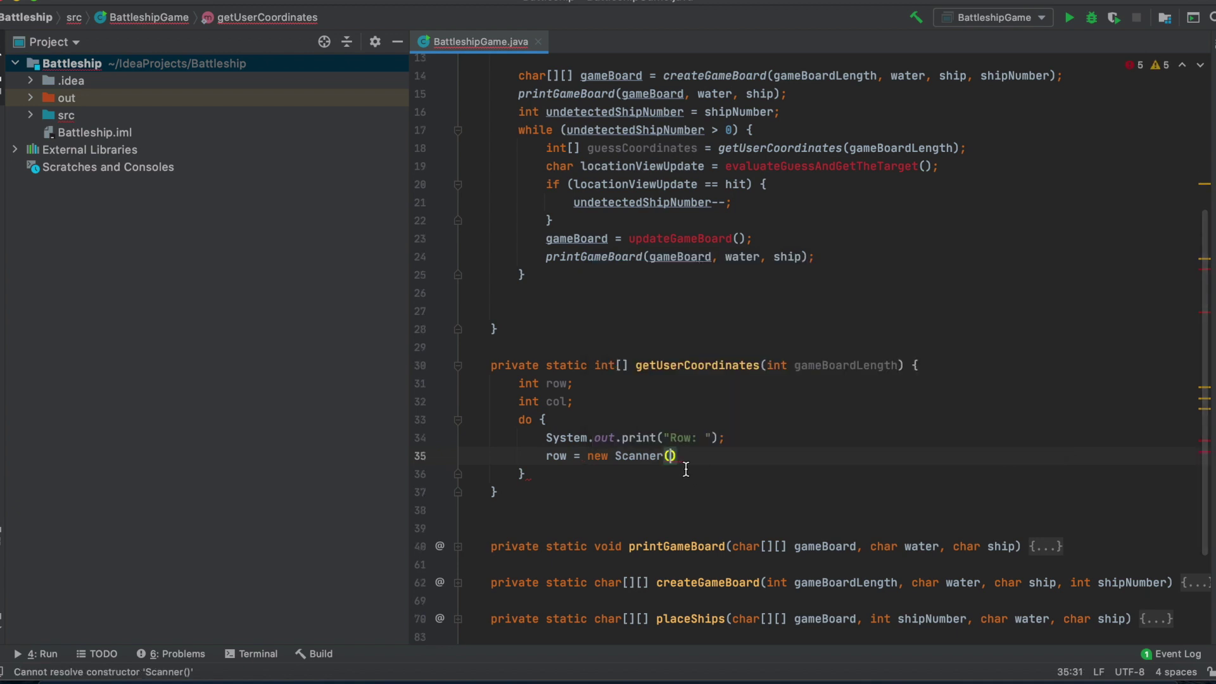
text(Sy)
key(Return)
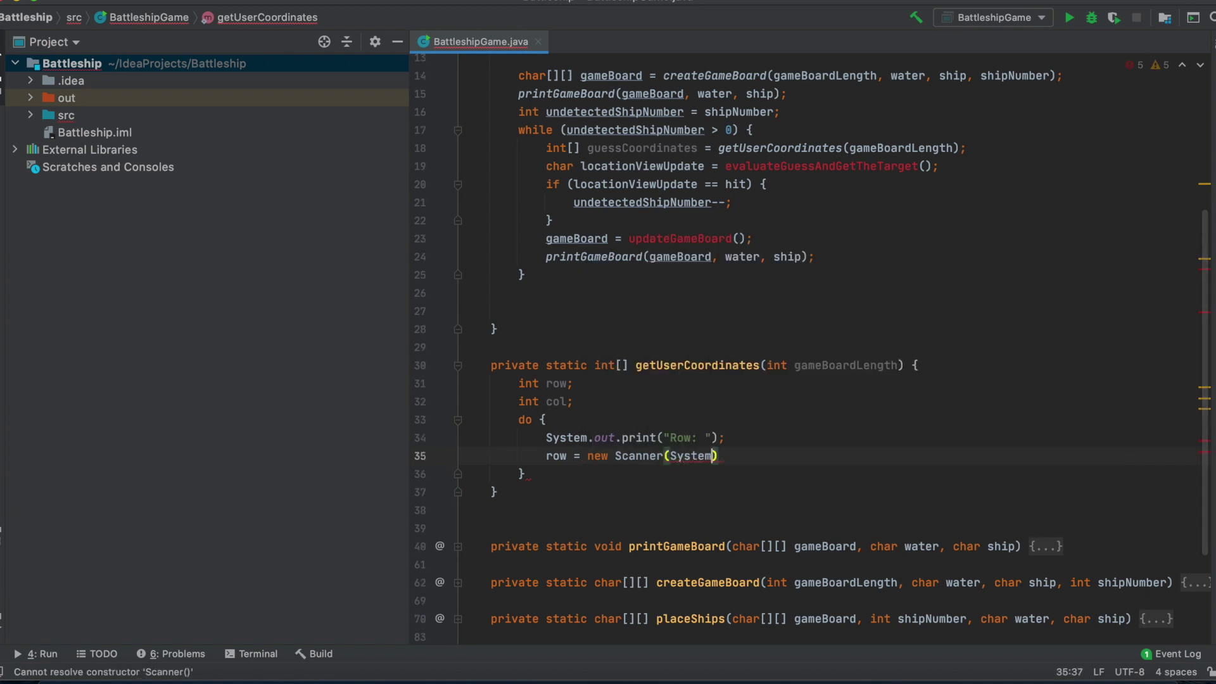
text(.in)
key(Return)
key(End)
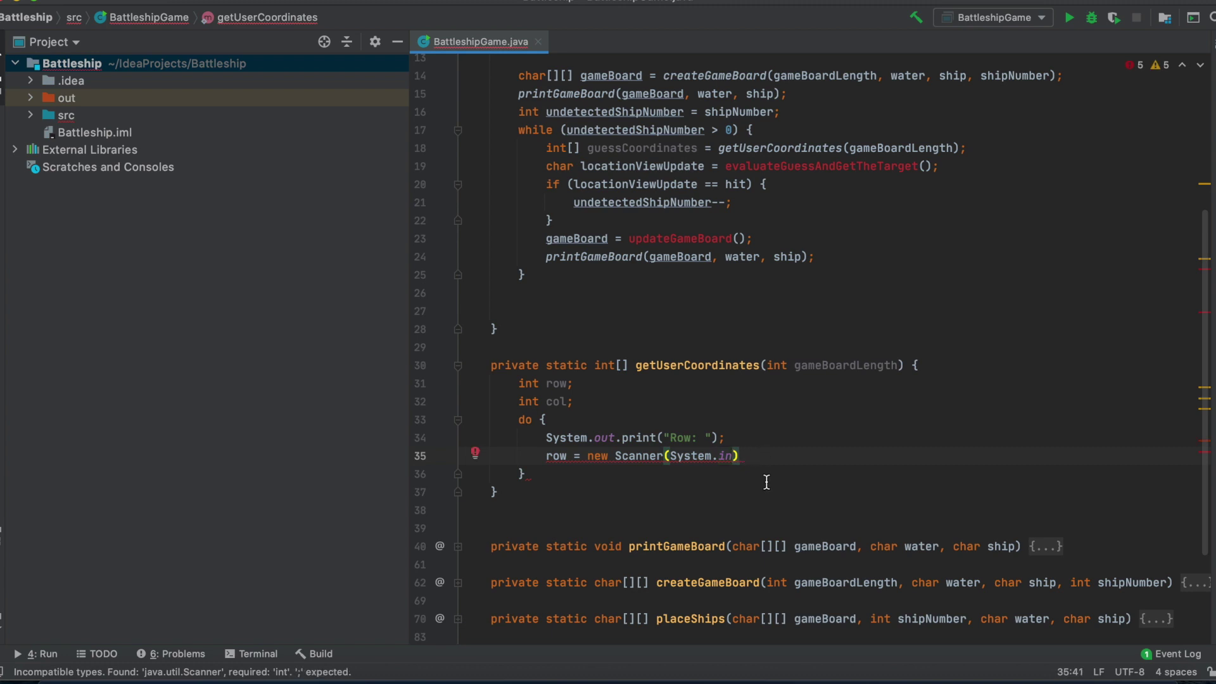
text(.ne)
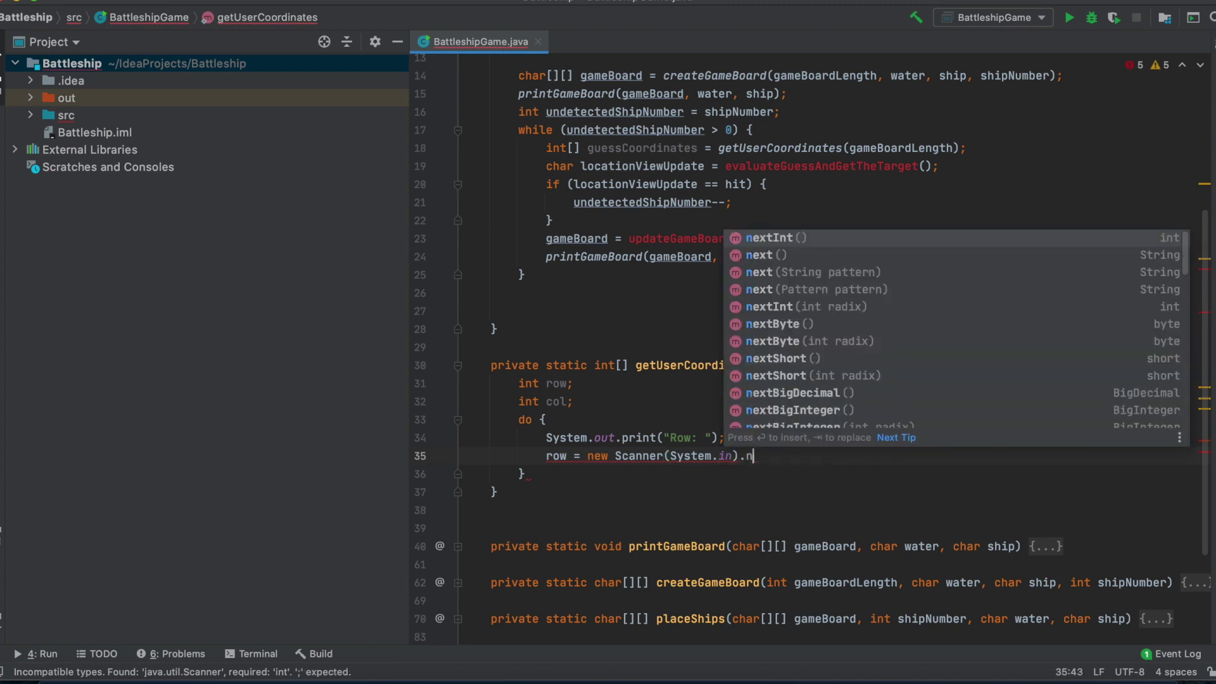
key(Return)
text(;)
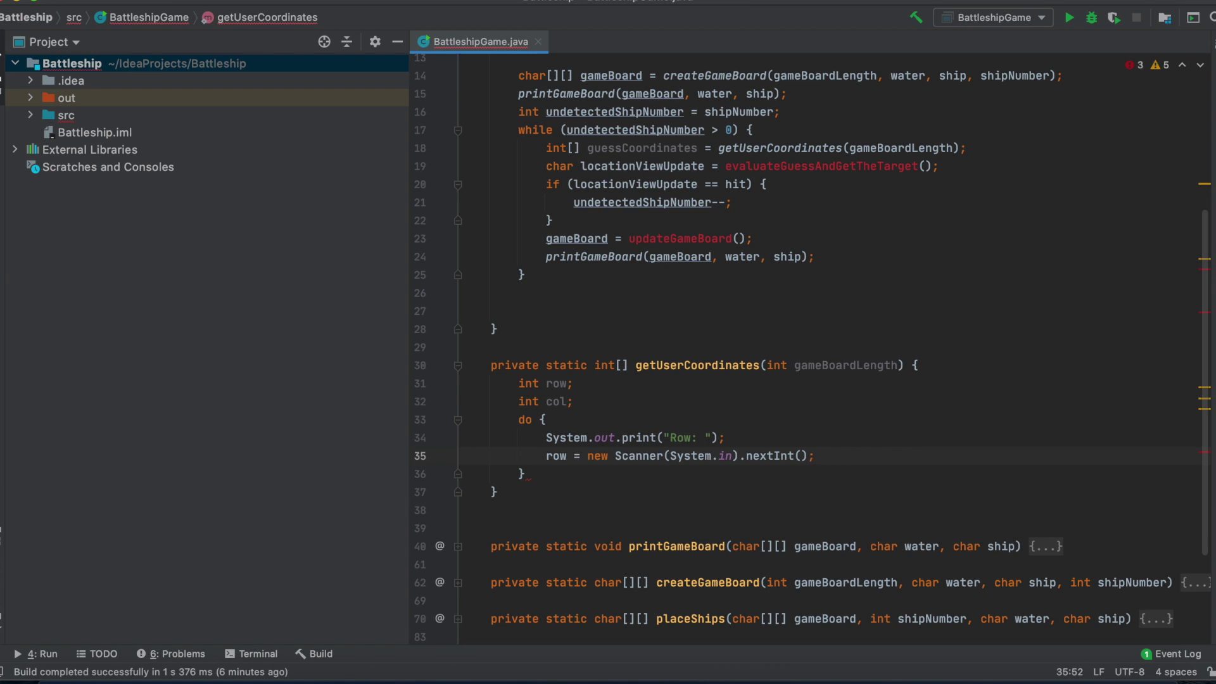
click(533, 474)
text(whi)
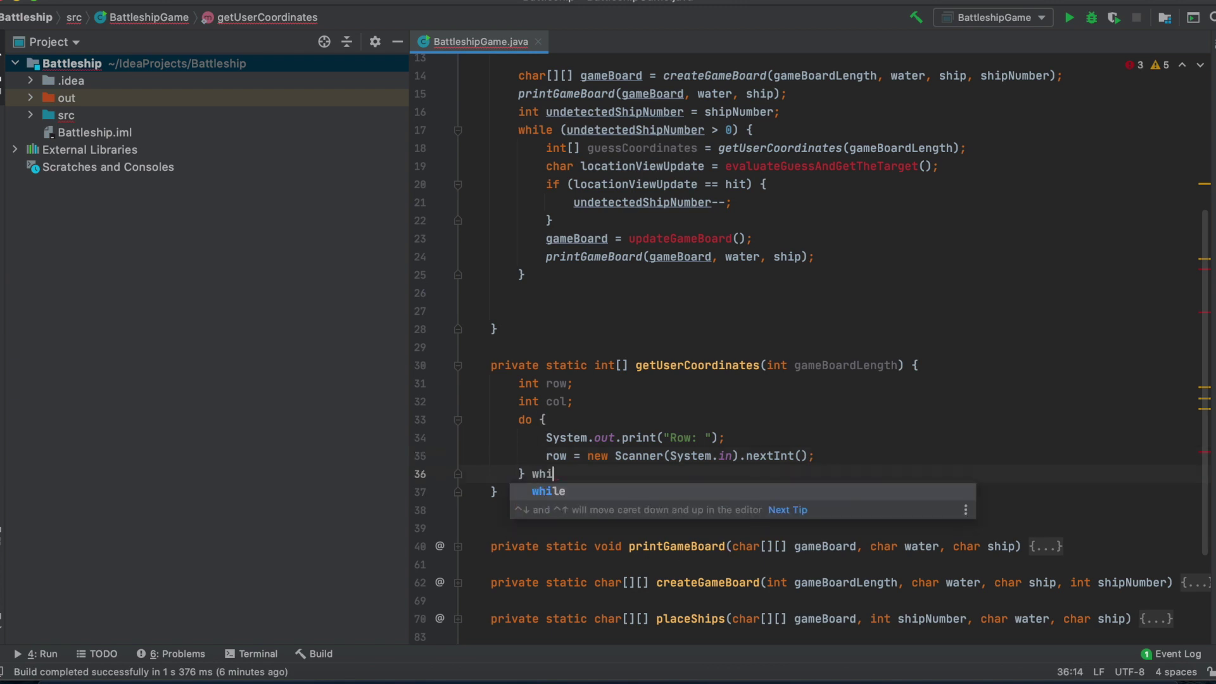
text(le ()
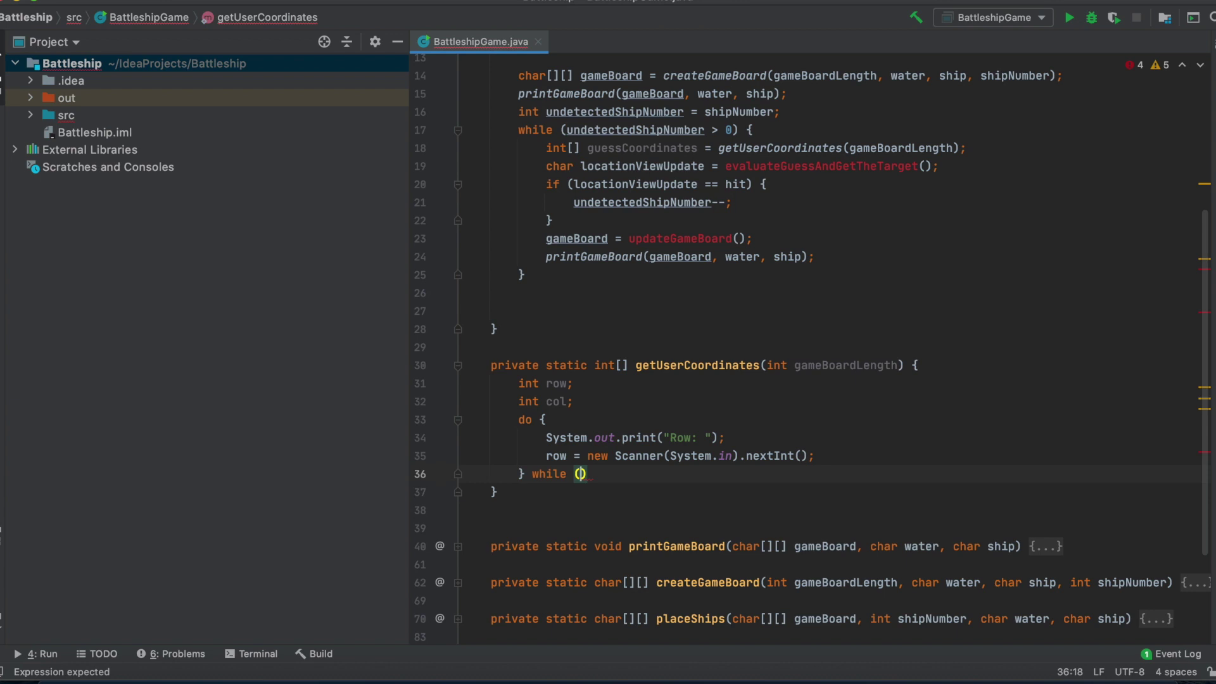
text(row <)
text( 0)
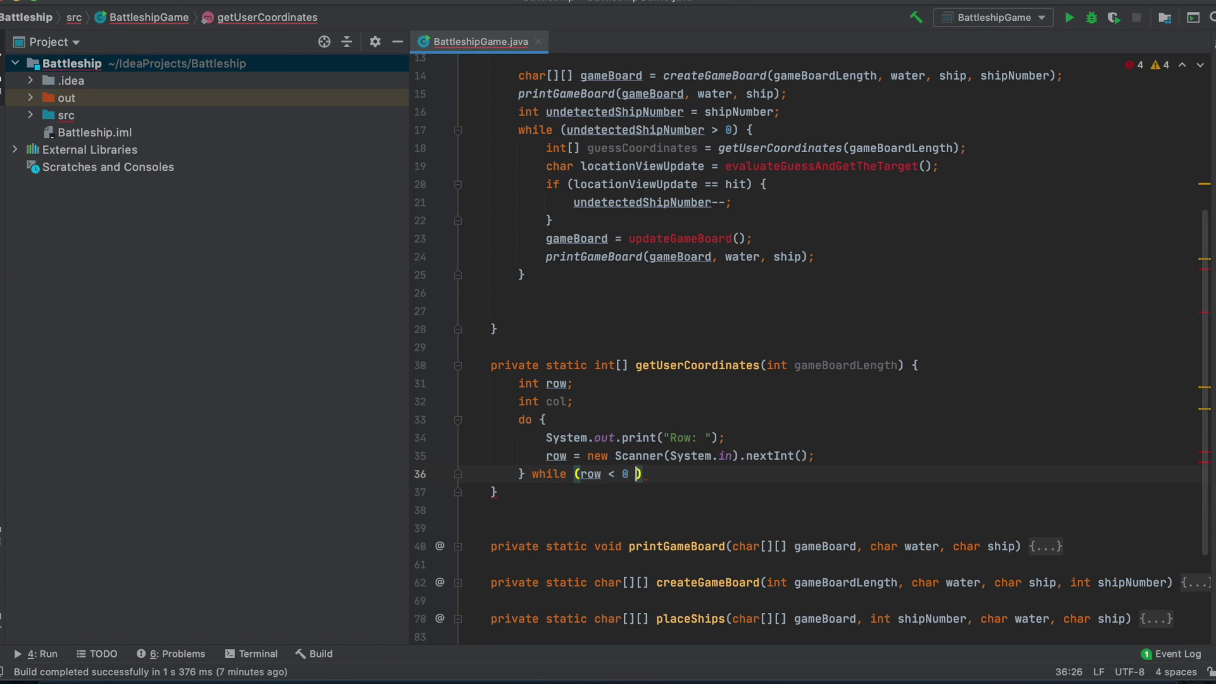
text(|| row)
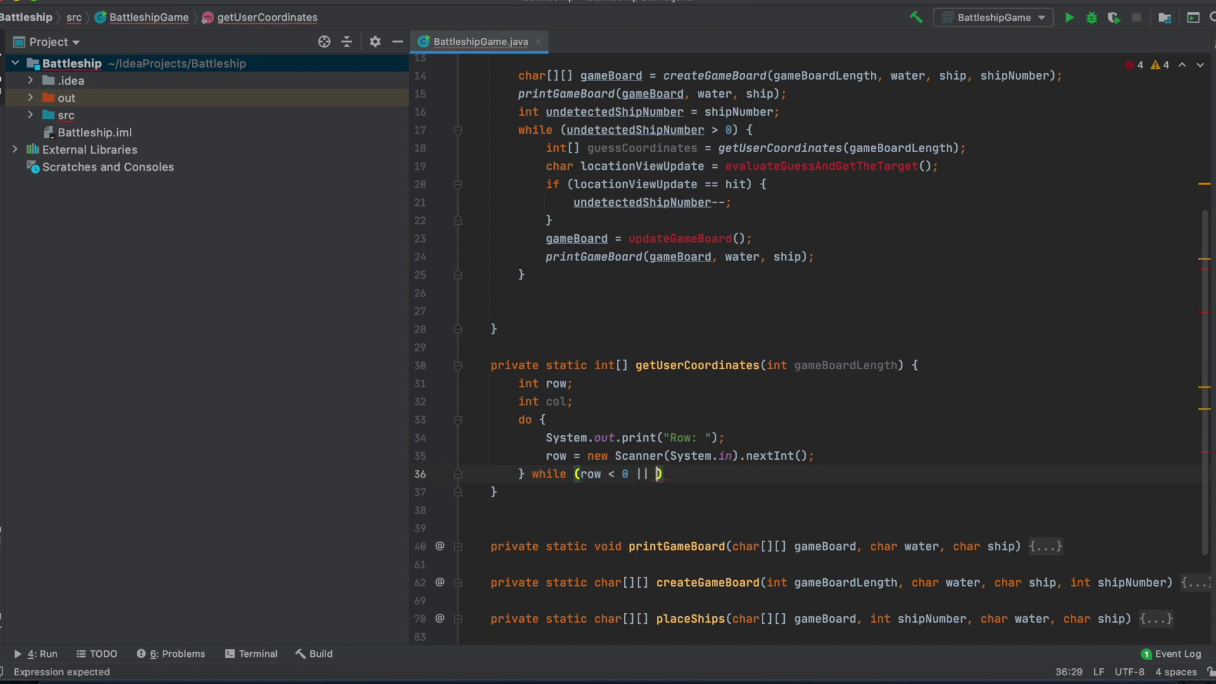
text( >)
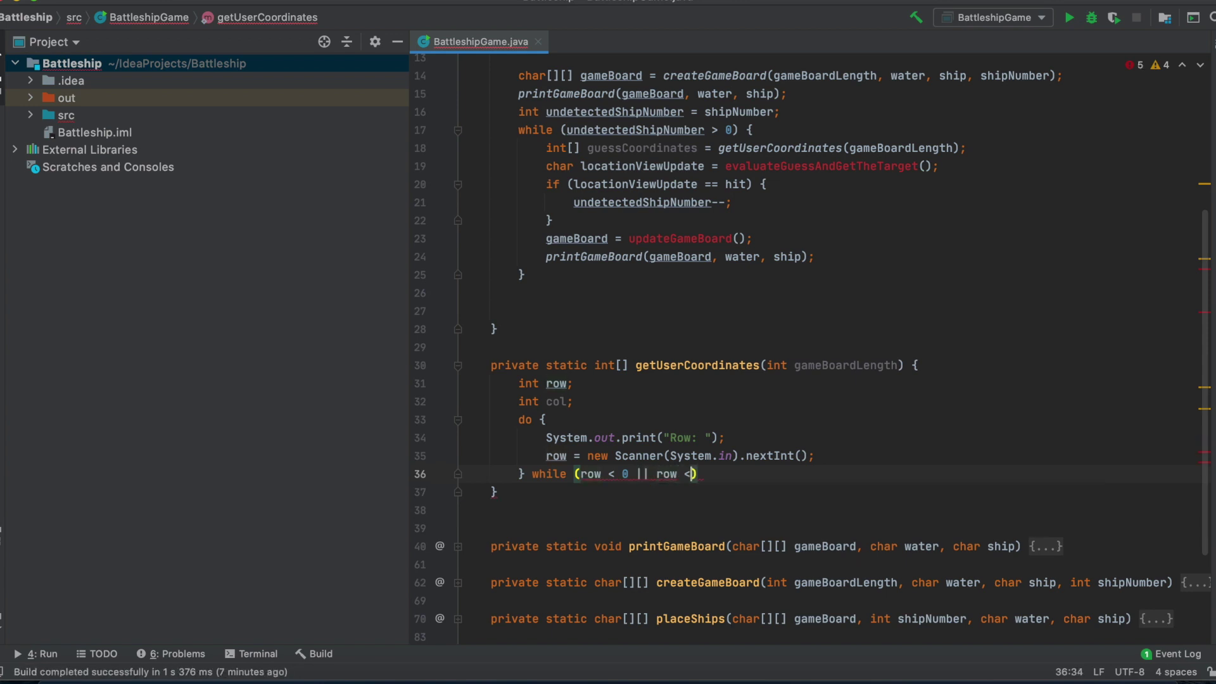
text( length)
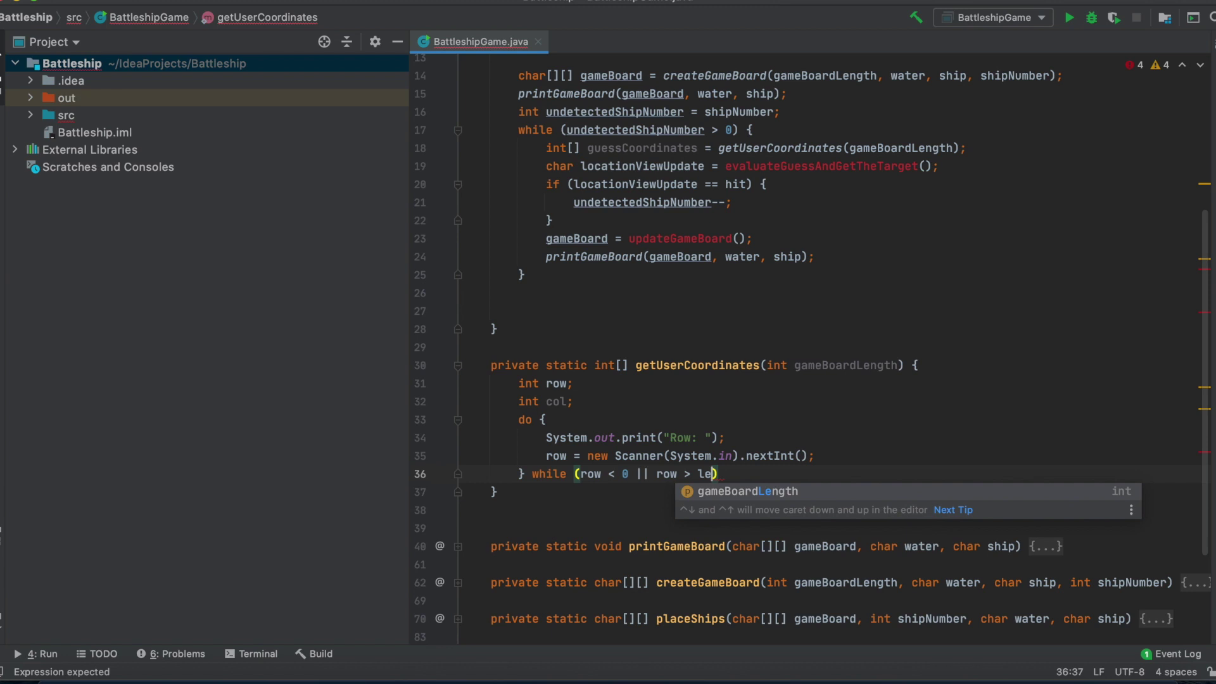
text( + 1)
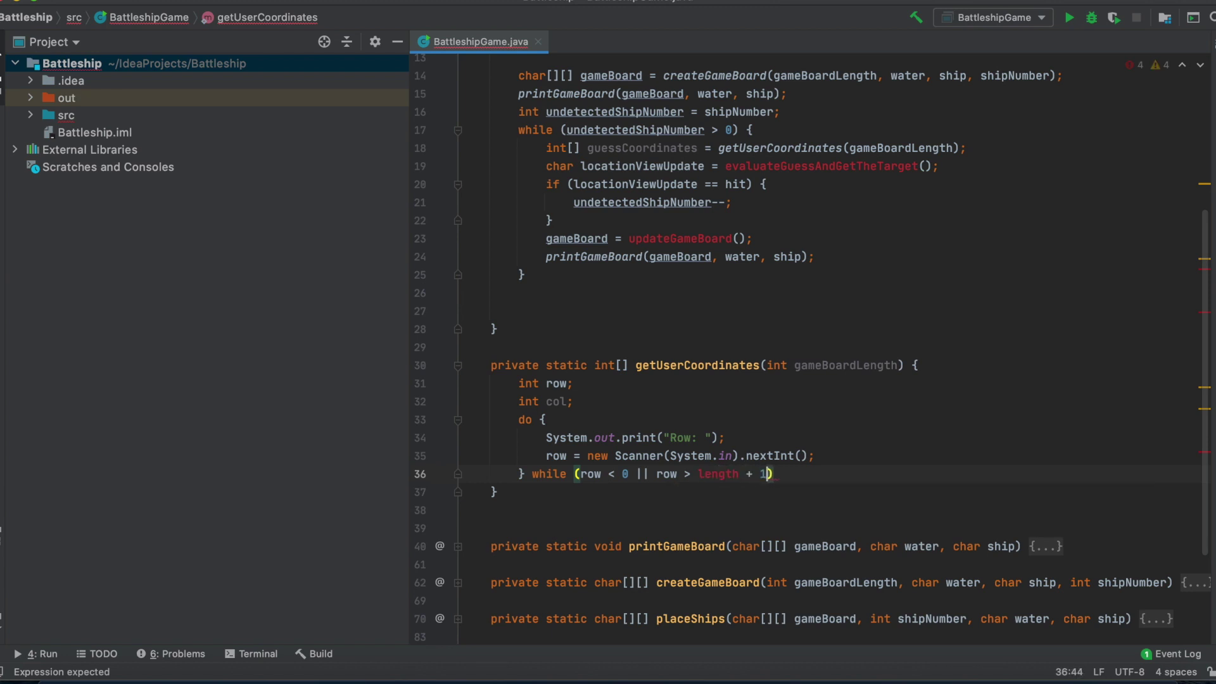
Repeat the row do block while row < 0 || row > gameBoardLength + 1.
double_click(712, 474)
text(g)
key(Return)
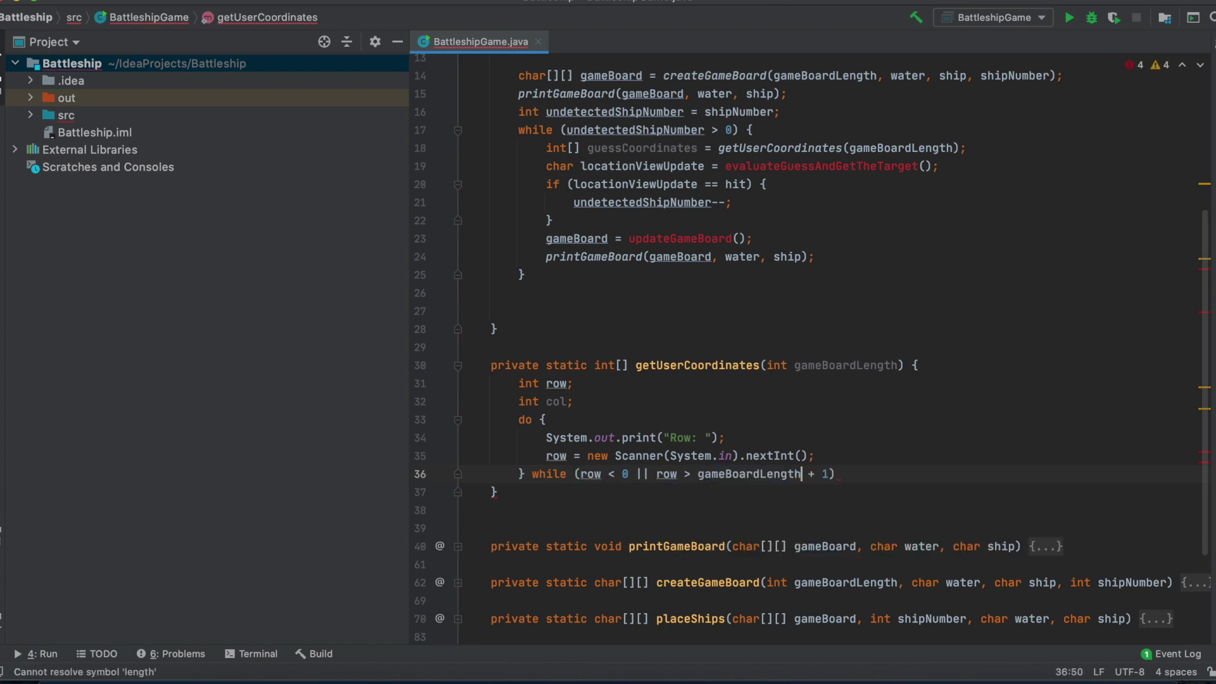
key(End)
text(;)
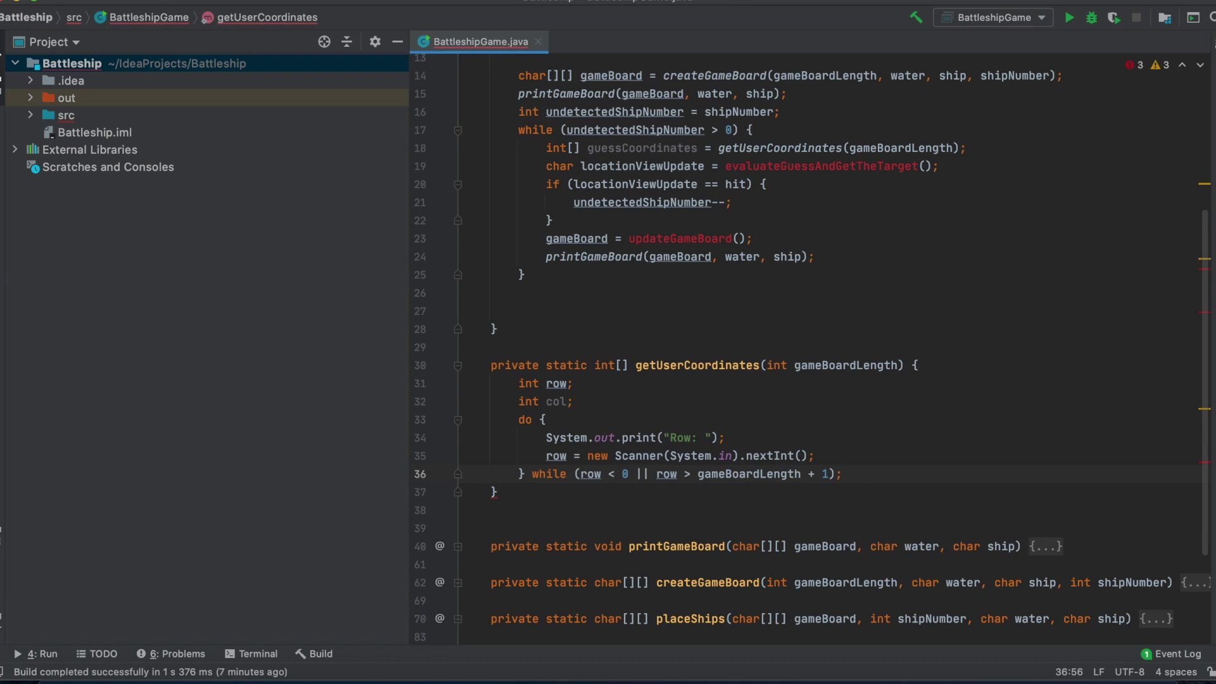
key(Return)
text(do )
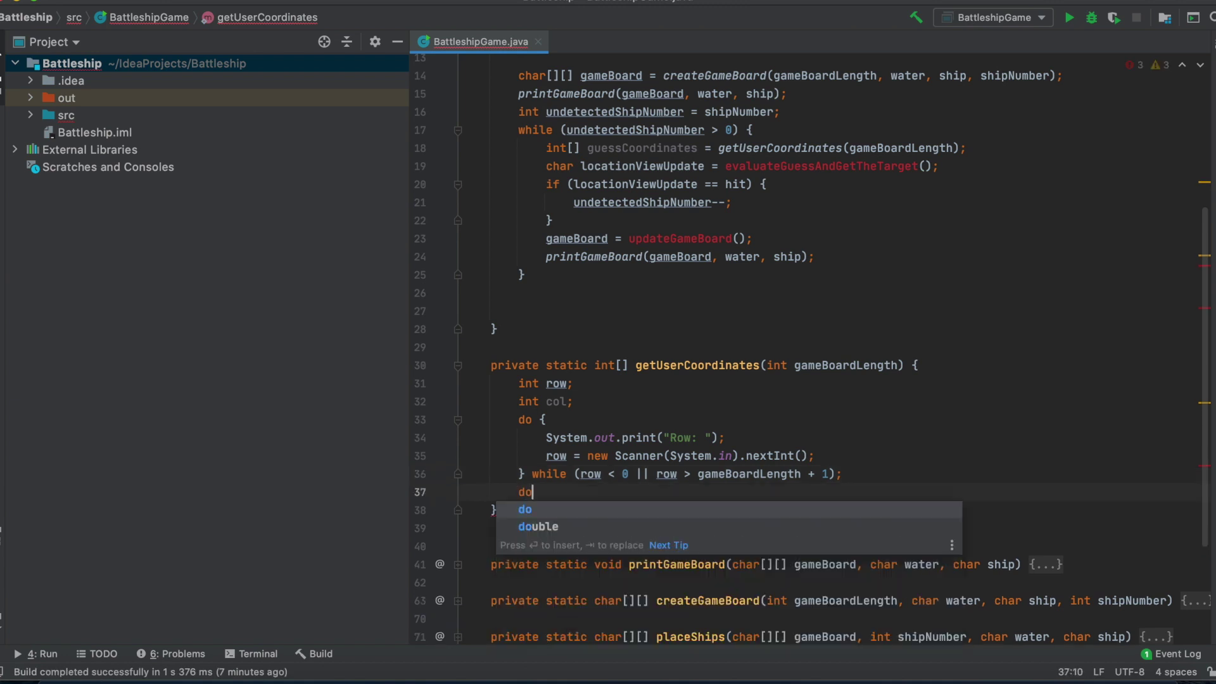
text({)
Add a column do block that prints a prompt and reads col via new Scanner(System.in).nextInt().
key(Return)
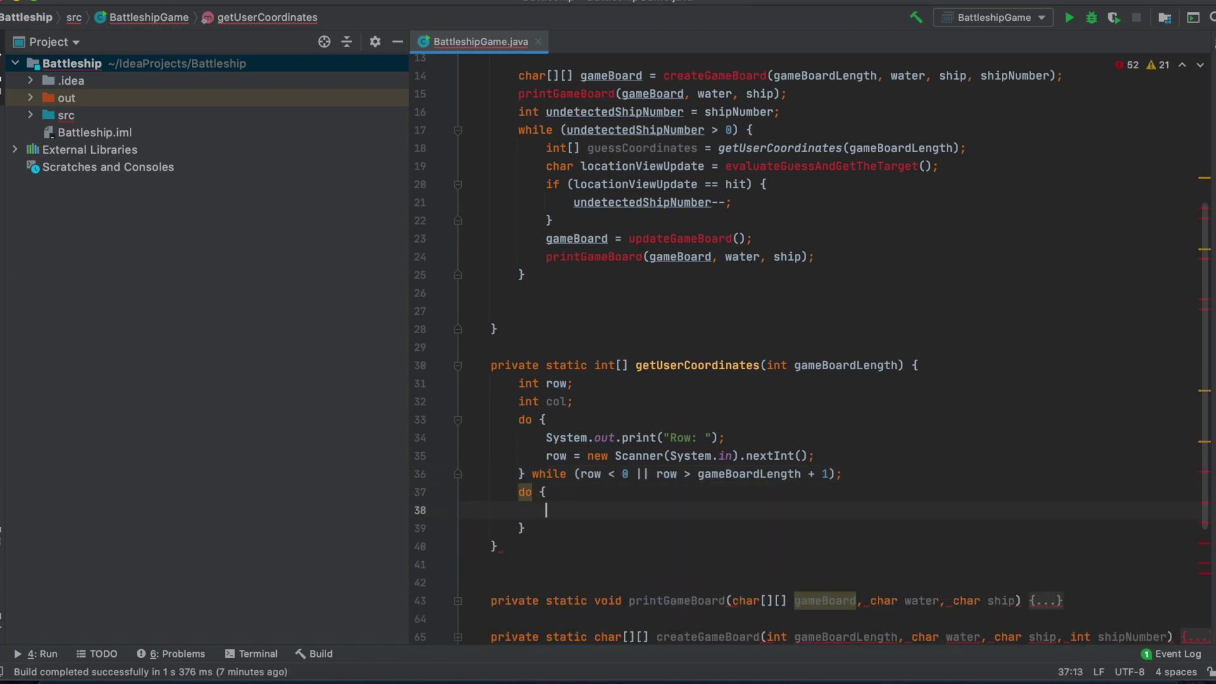
text(System.)
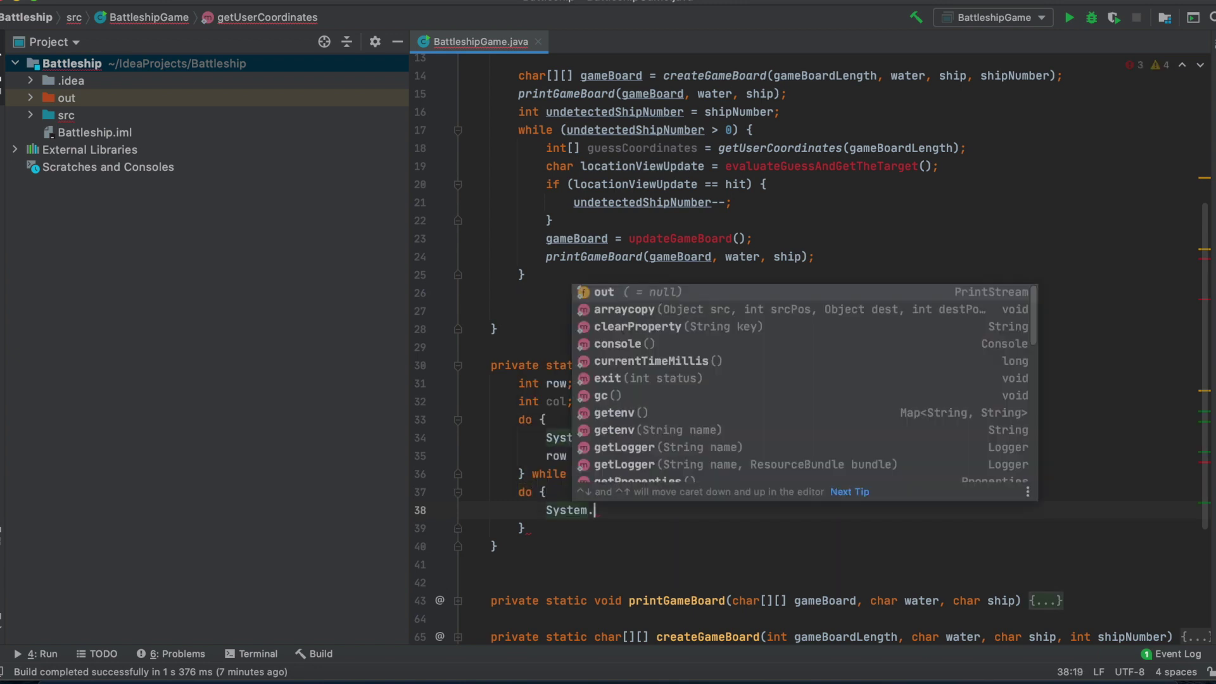
text(out.)
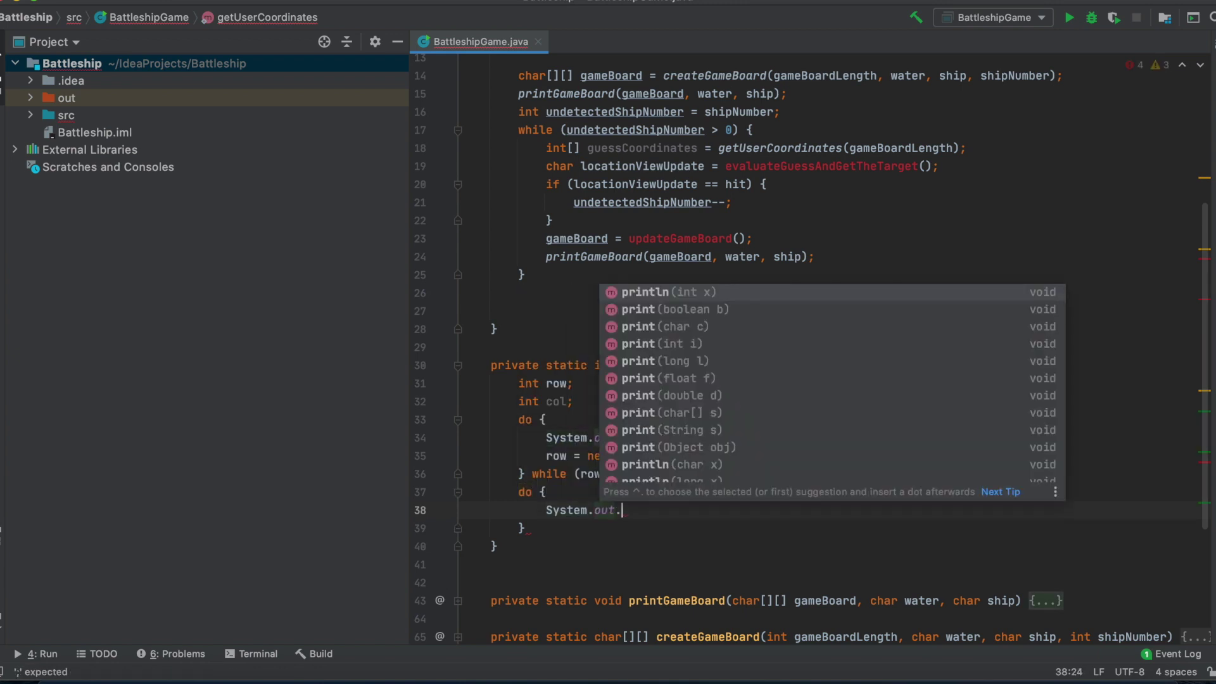
key(Down)
key(Return)
text("Col)
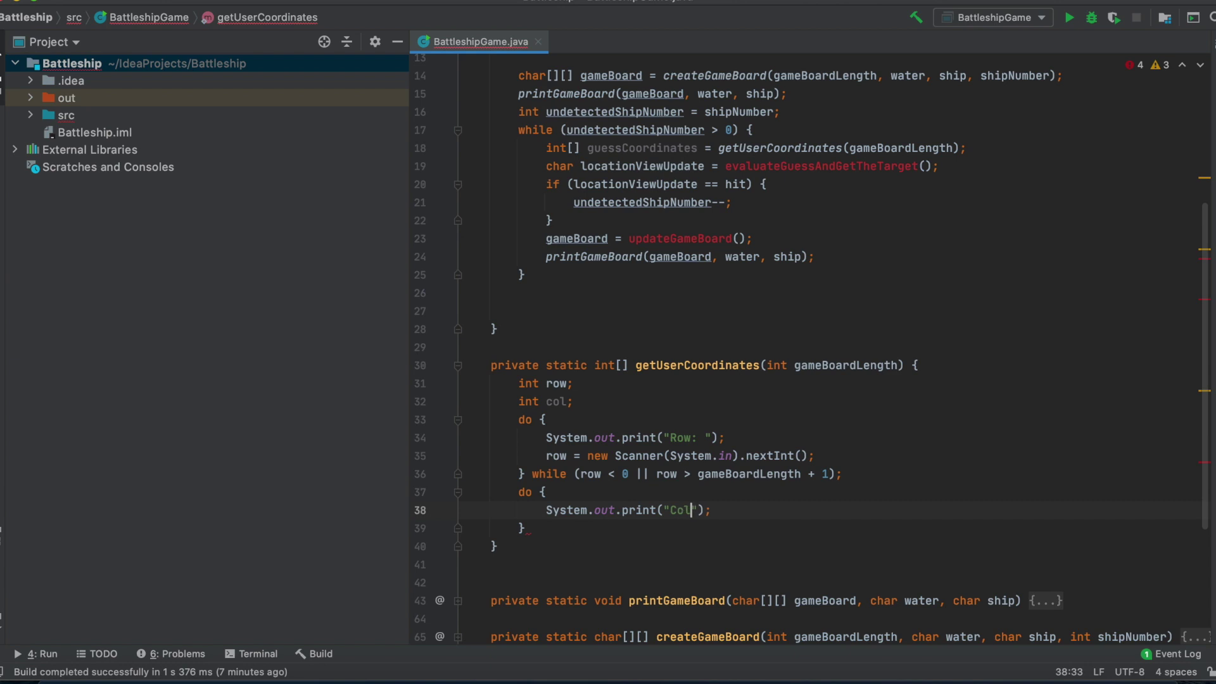
text(umn:)
key(End)
key(Return)
text(col)
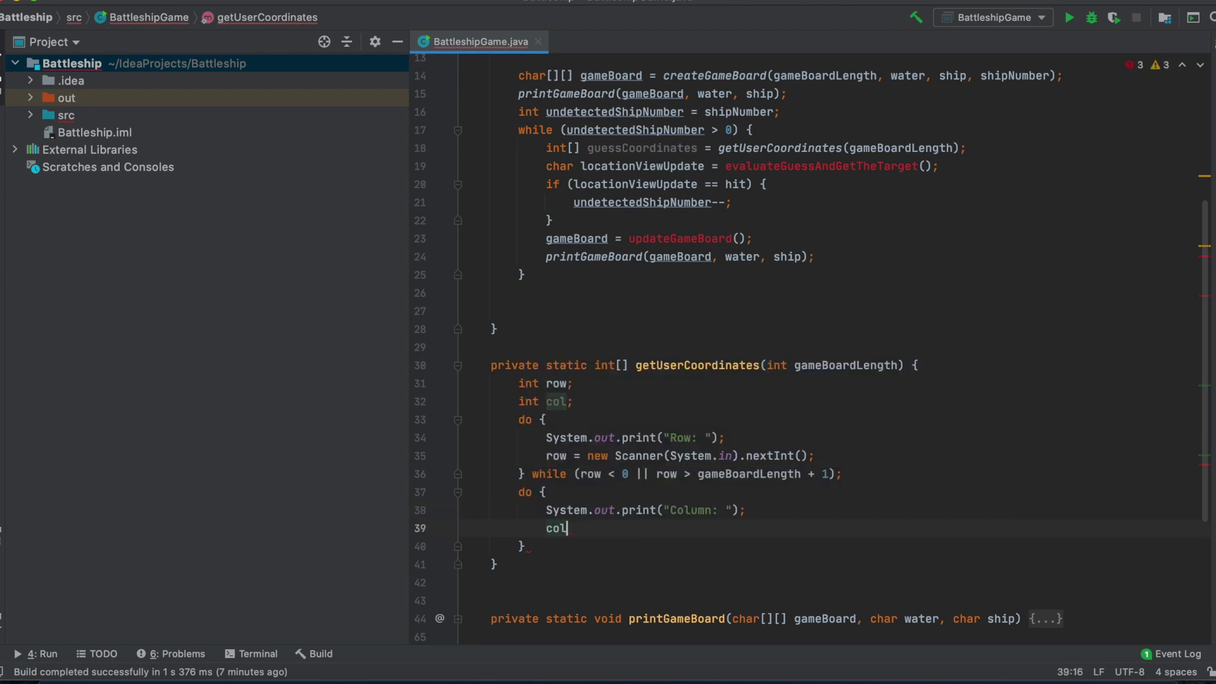
text( = new Scanne)
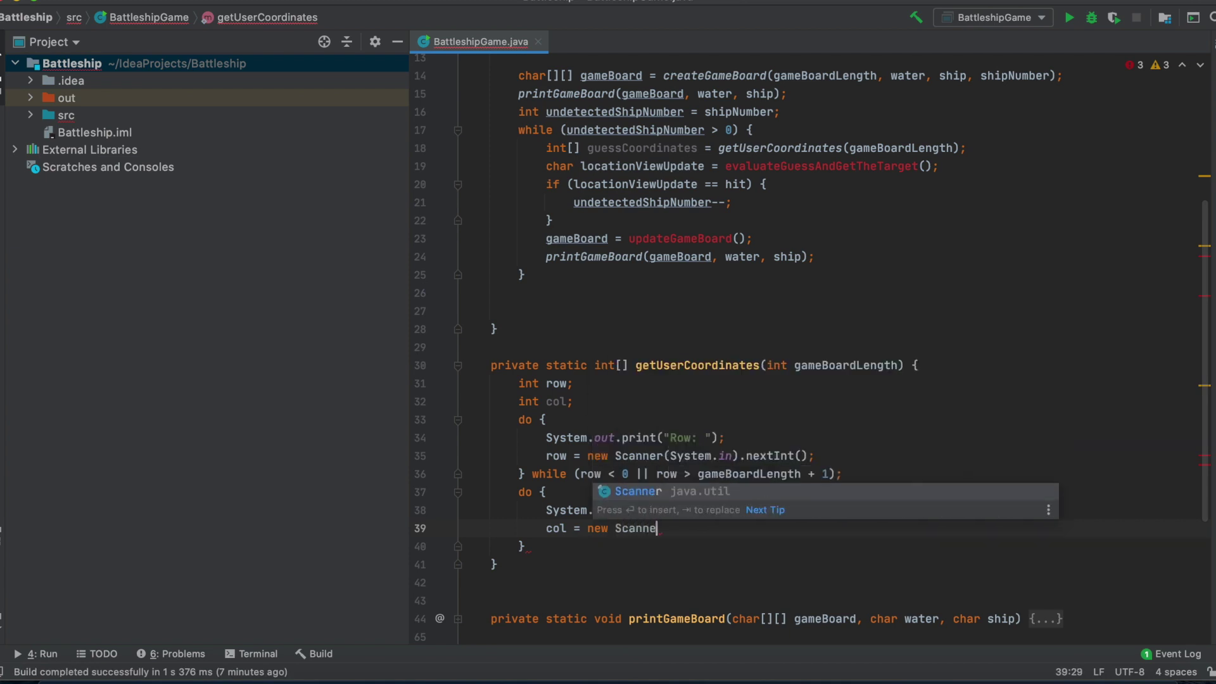
key(Tab)
text((s)
key(BackSpace)
text(Sys)
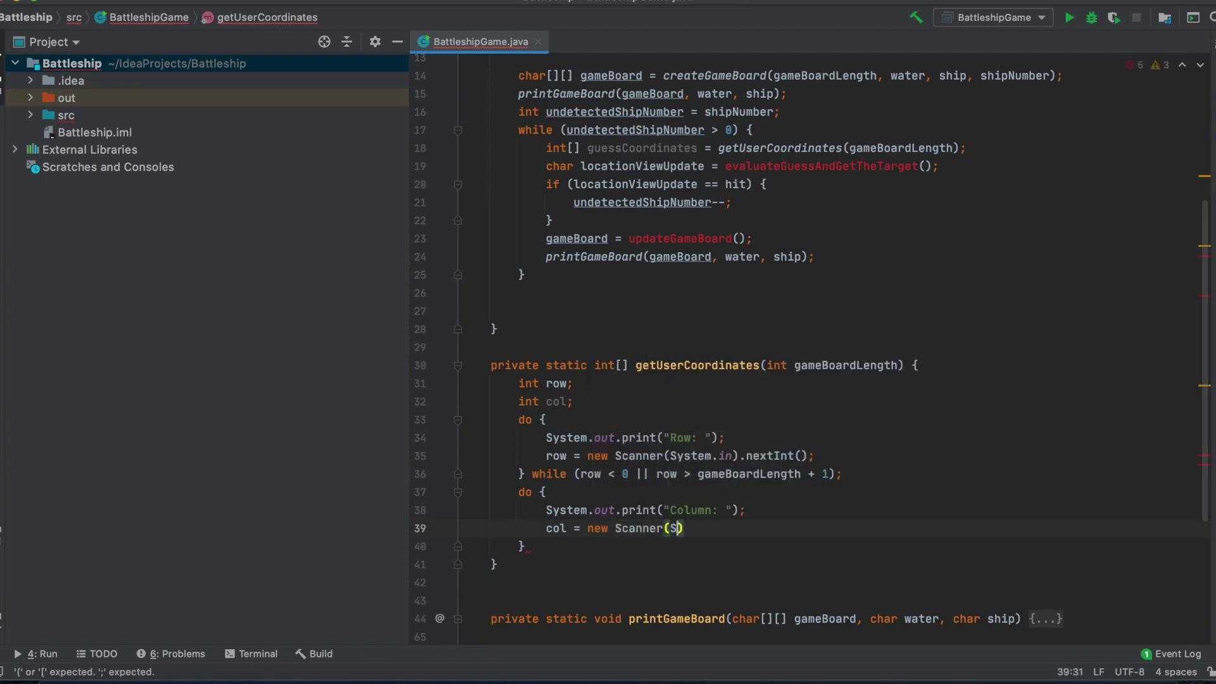
key(Tab)
text(.in))
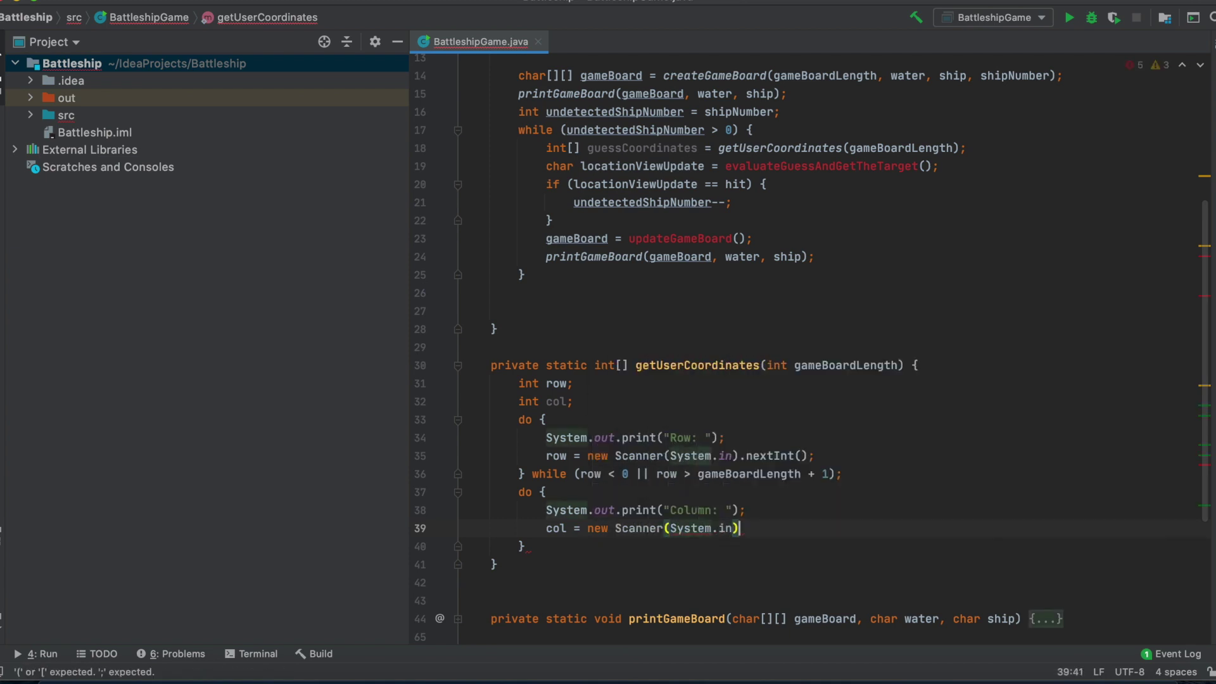
text(.ne)
key(Tab)
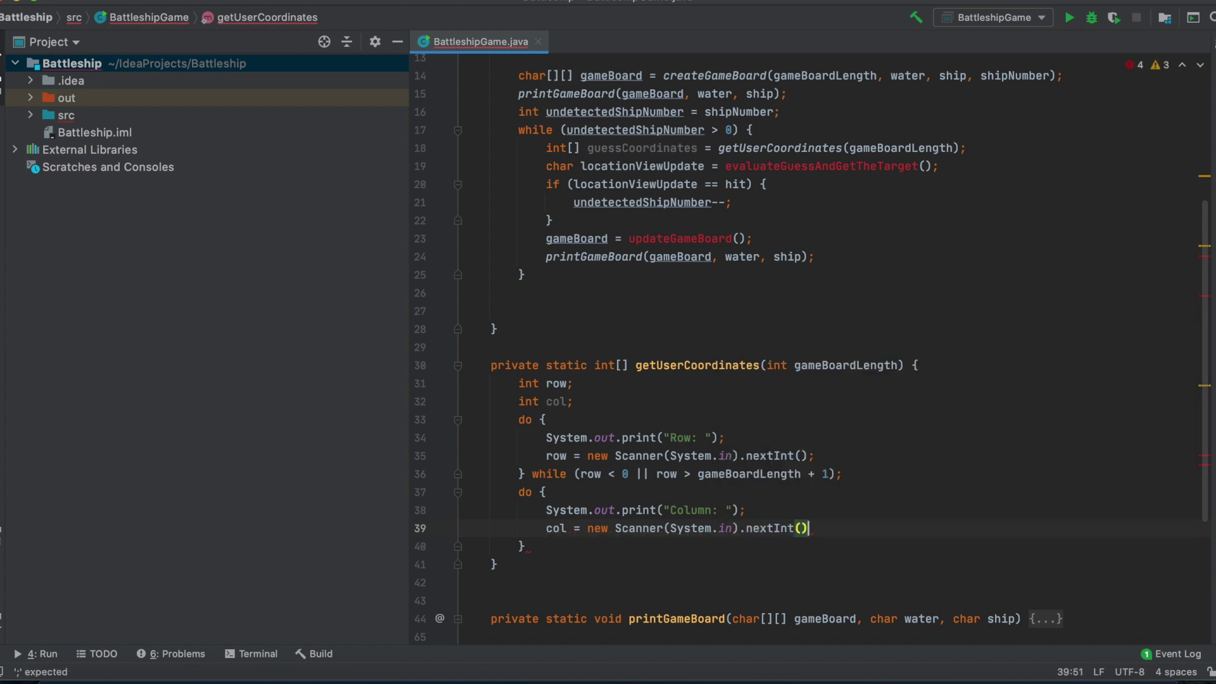
text(;)
Repeat the column block while col < 0 || col > gameBoardLength + 1.
key(Down)
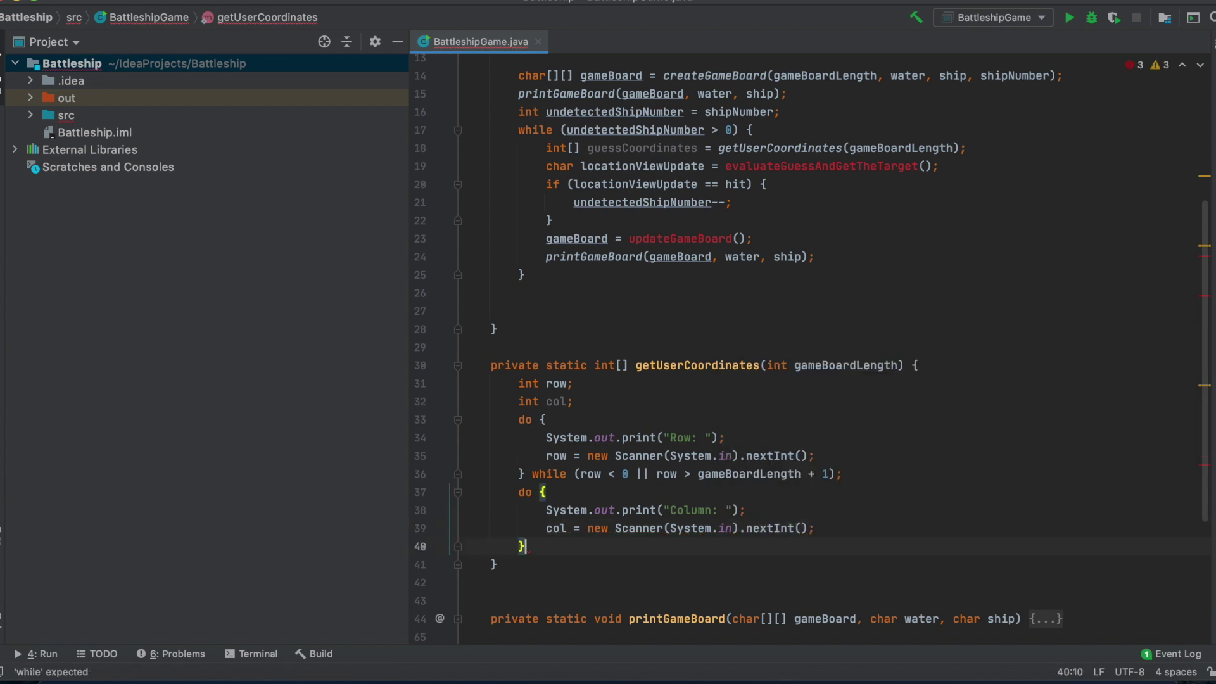
text( while)
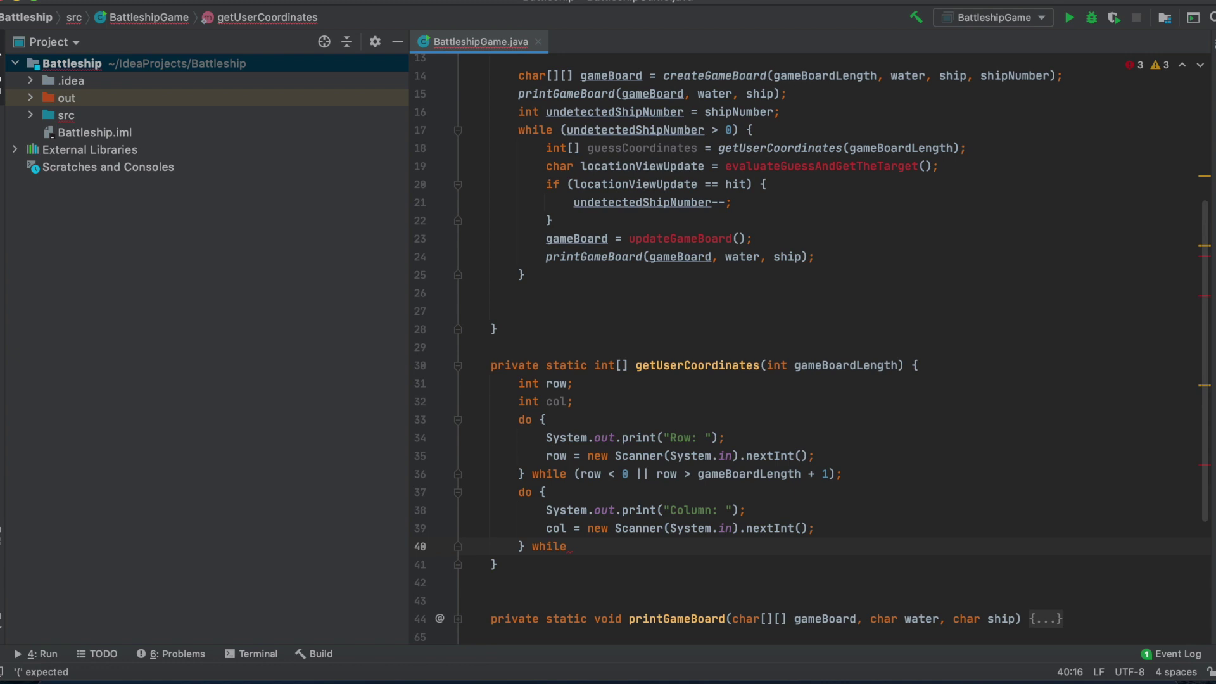
text( co)
key(BackSpace)
key(BackSpace)
text((col)
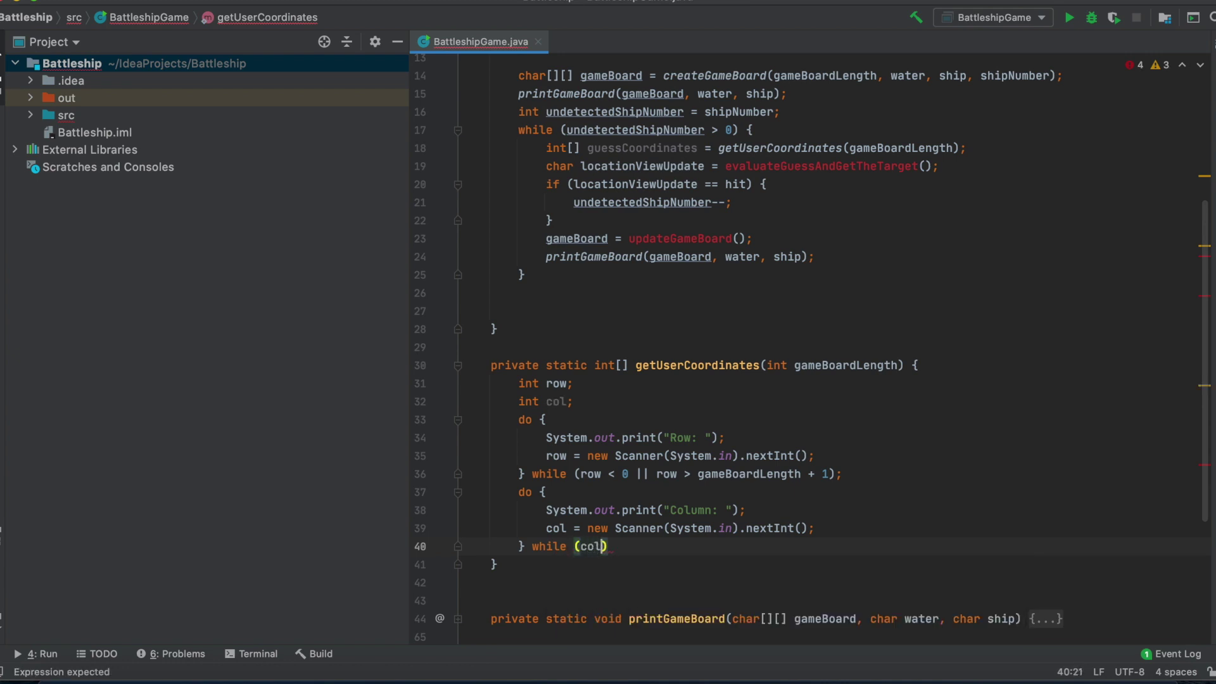
text( < 0 )
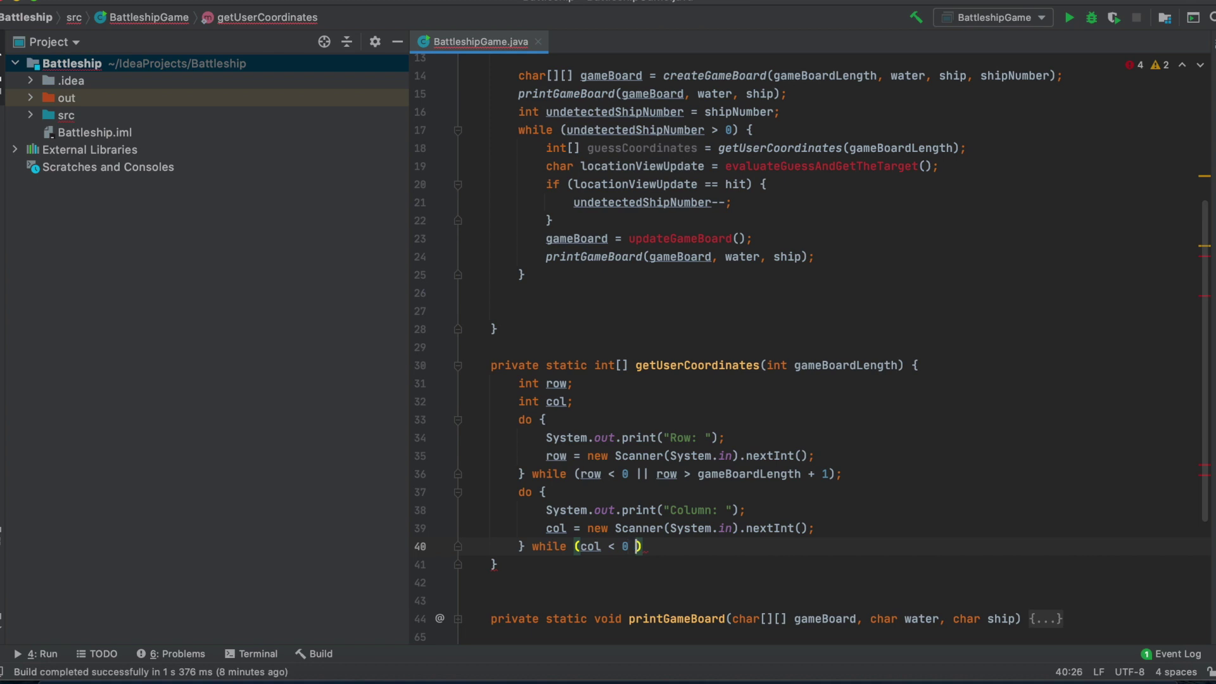
text(|| )
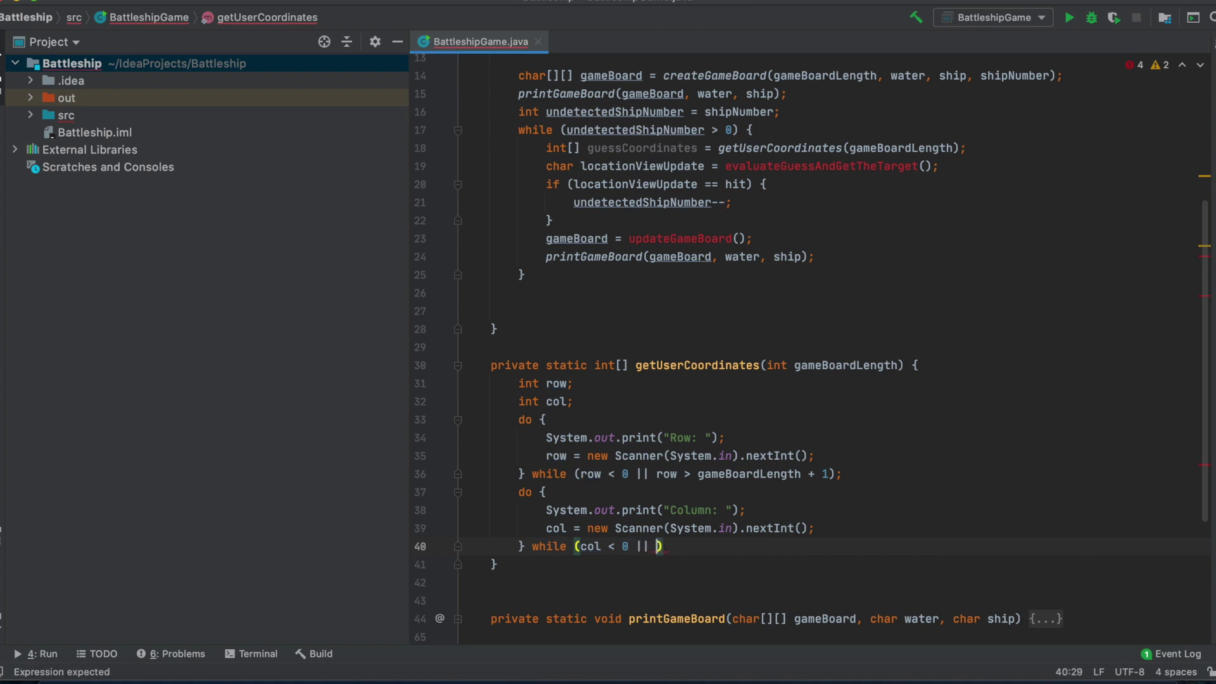
text(col)
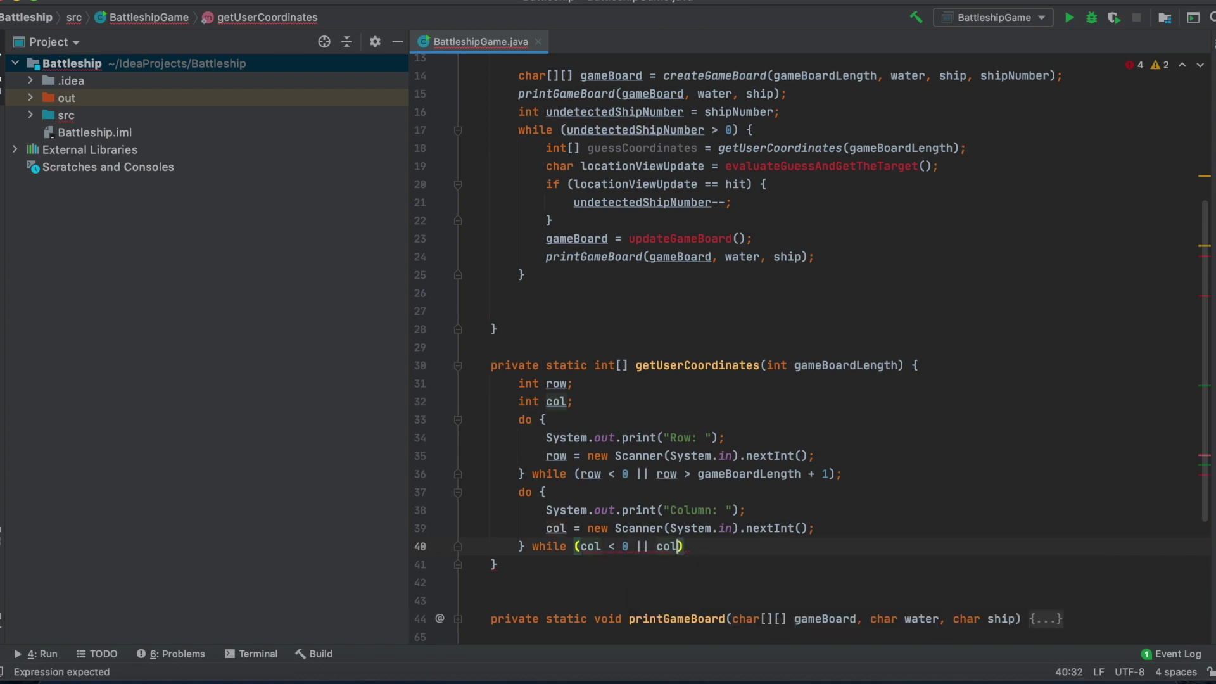
text( >)
text( length +)
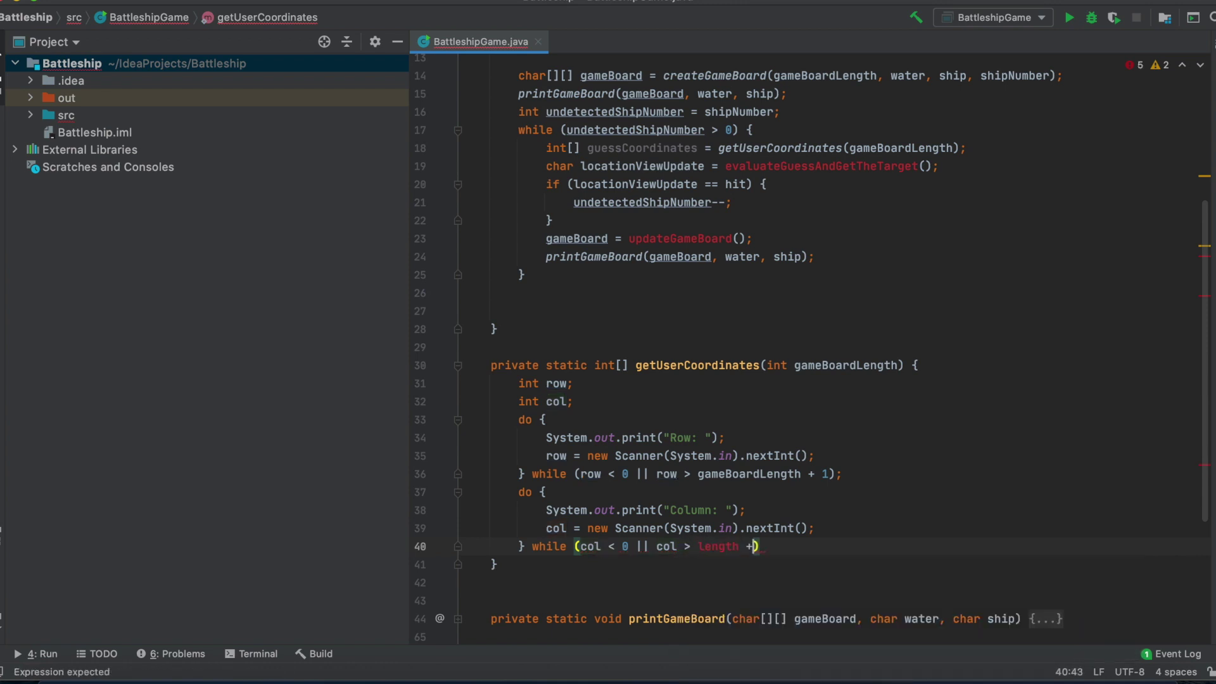
text( 1);)
key(Return)
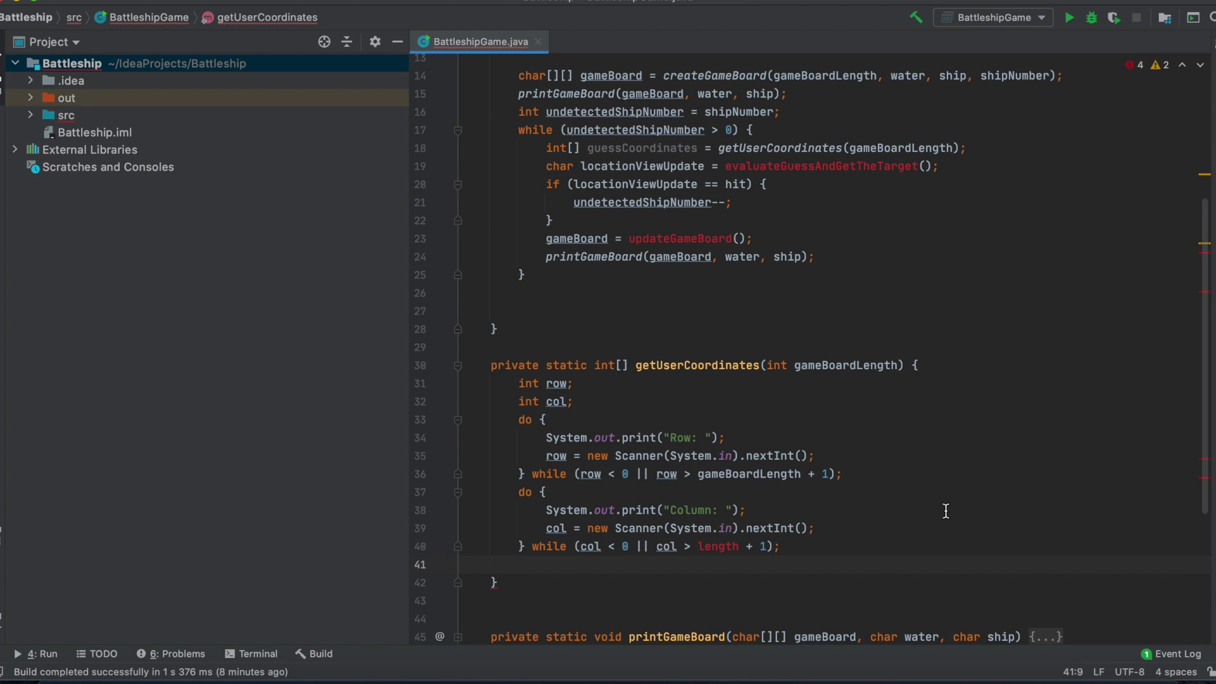
double_click(718, 547)
text(game)
key(Return)
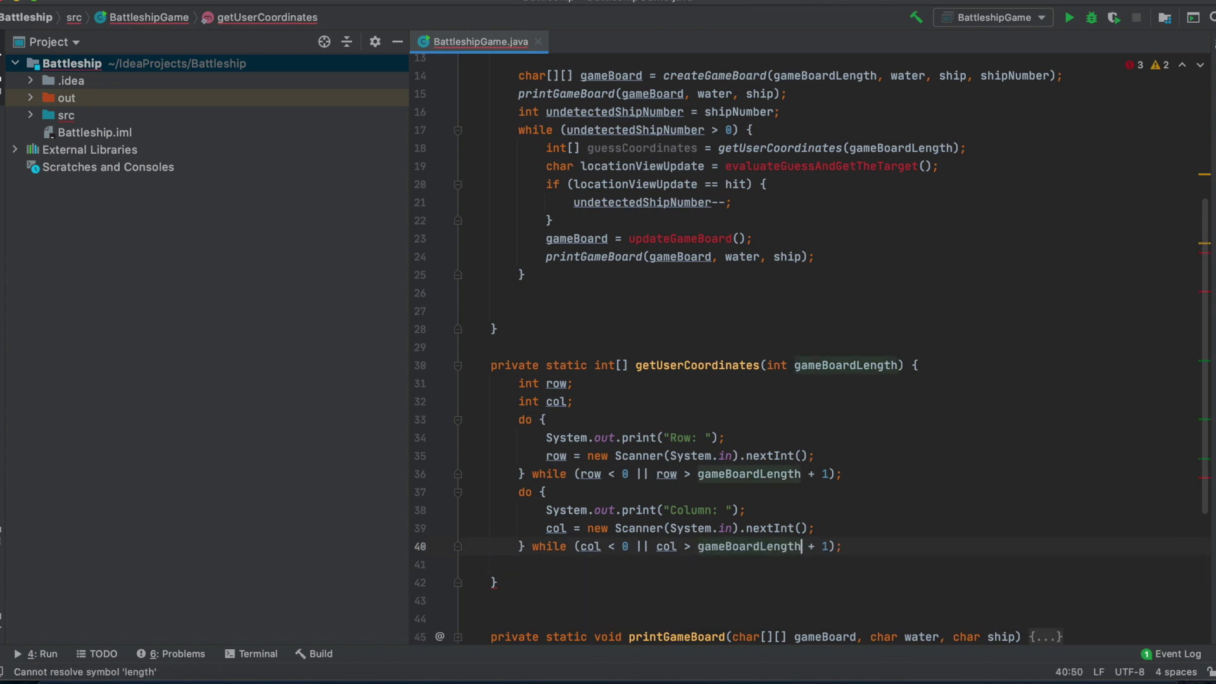
click(564, 566)
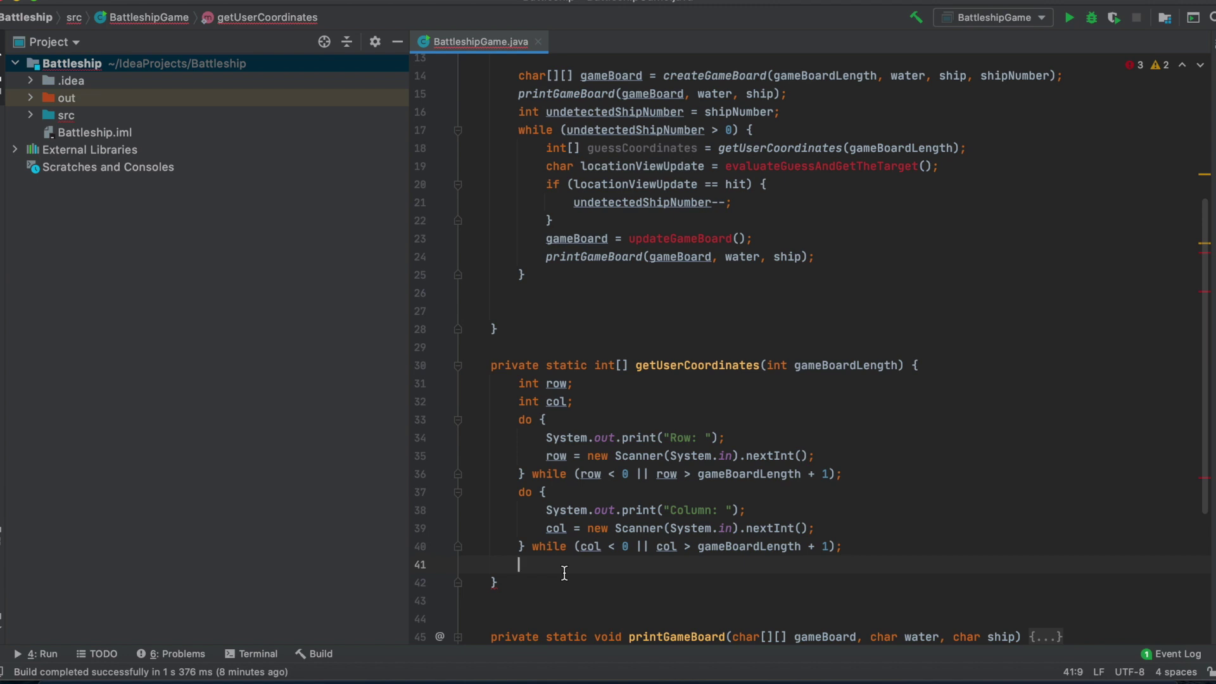
text(return)
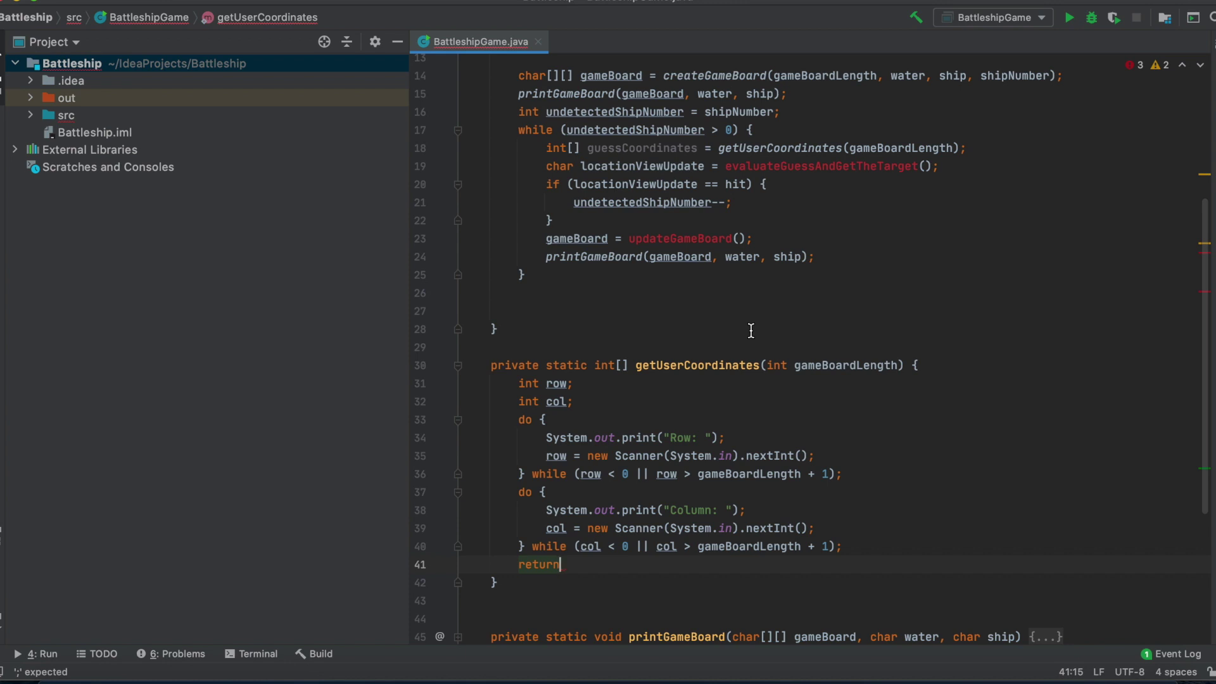
text( new)
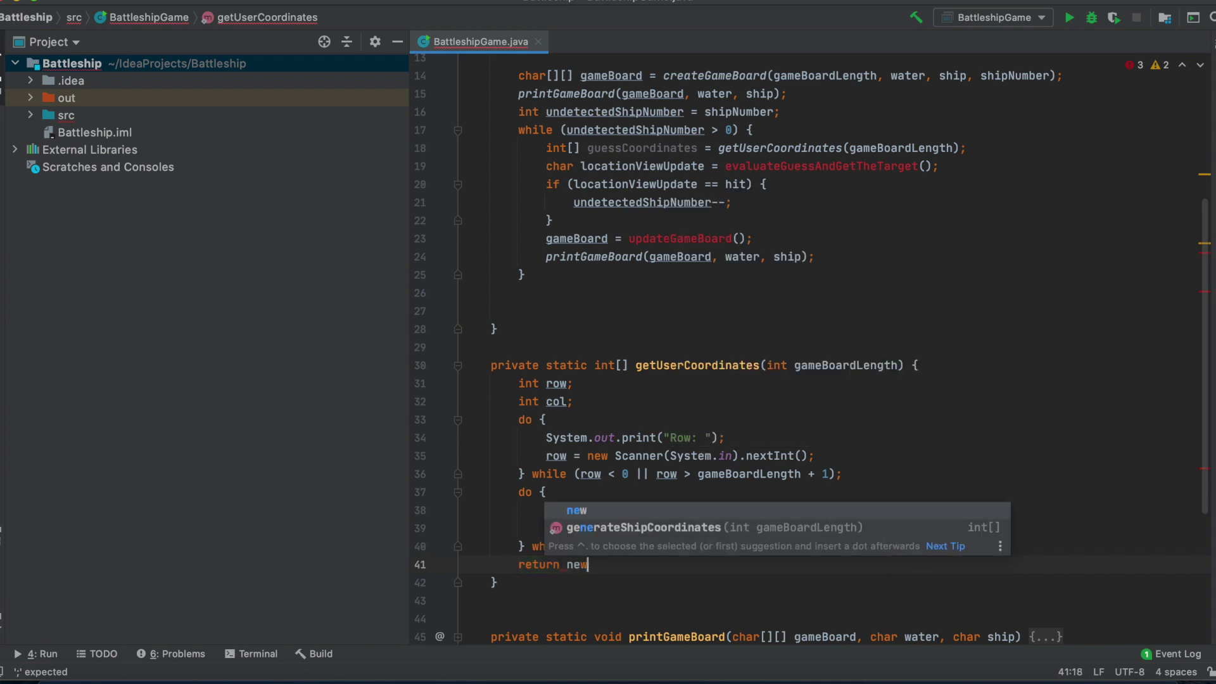
text( int)
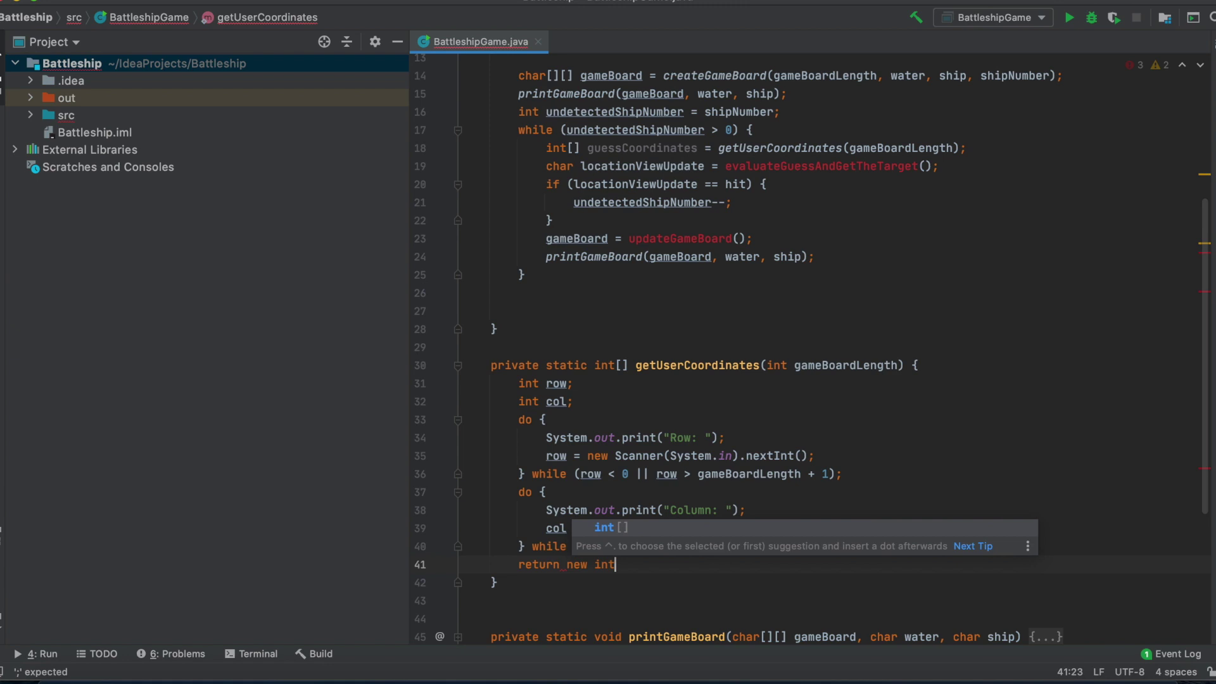
text([)
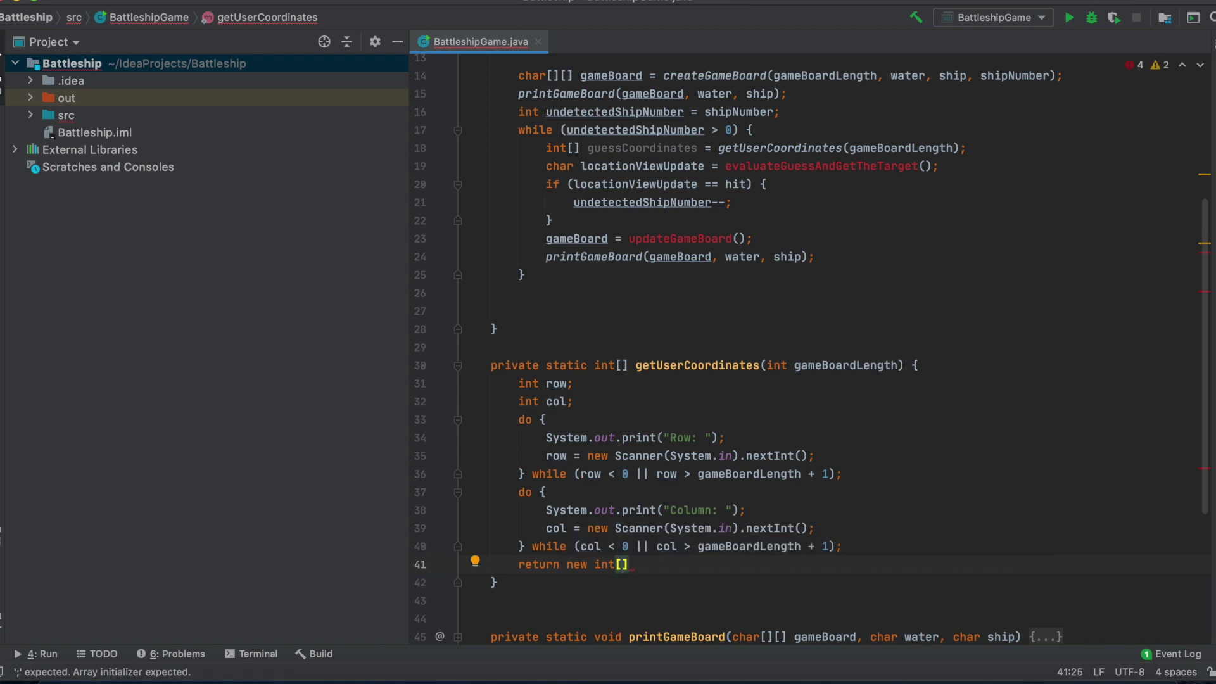
text({)
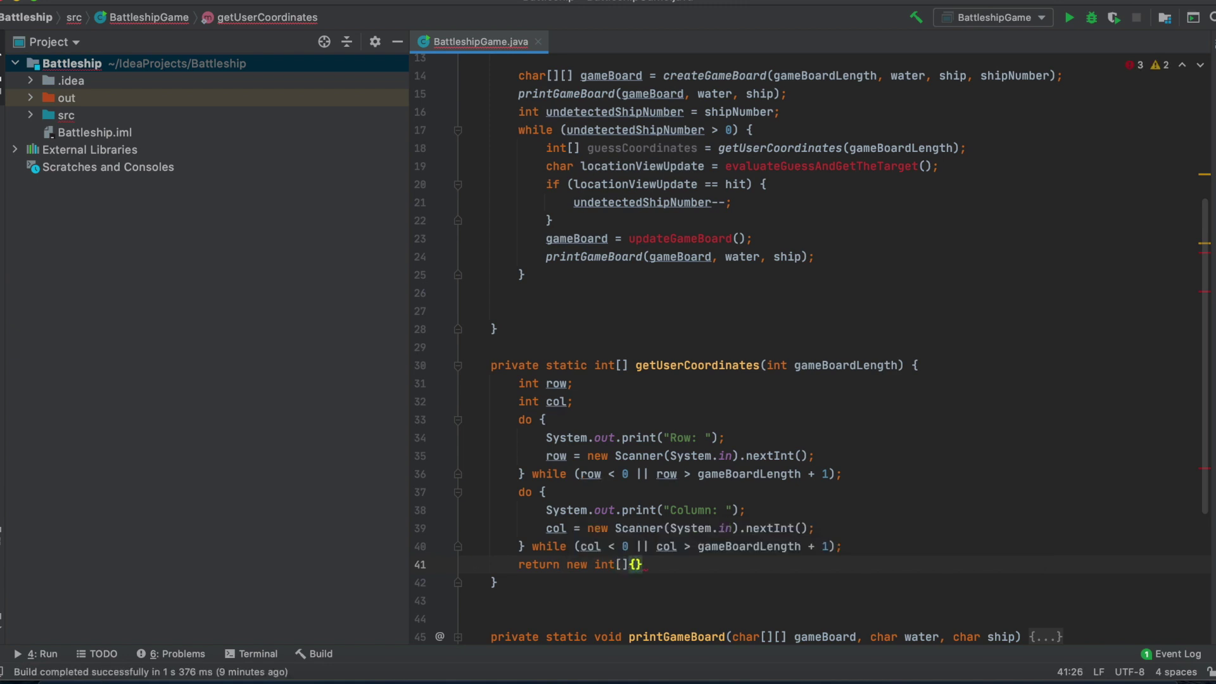
text(row, col)
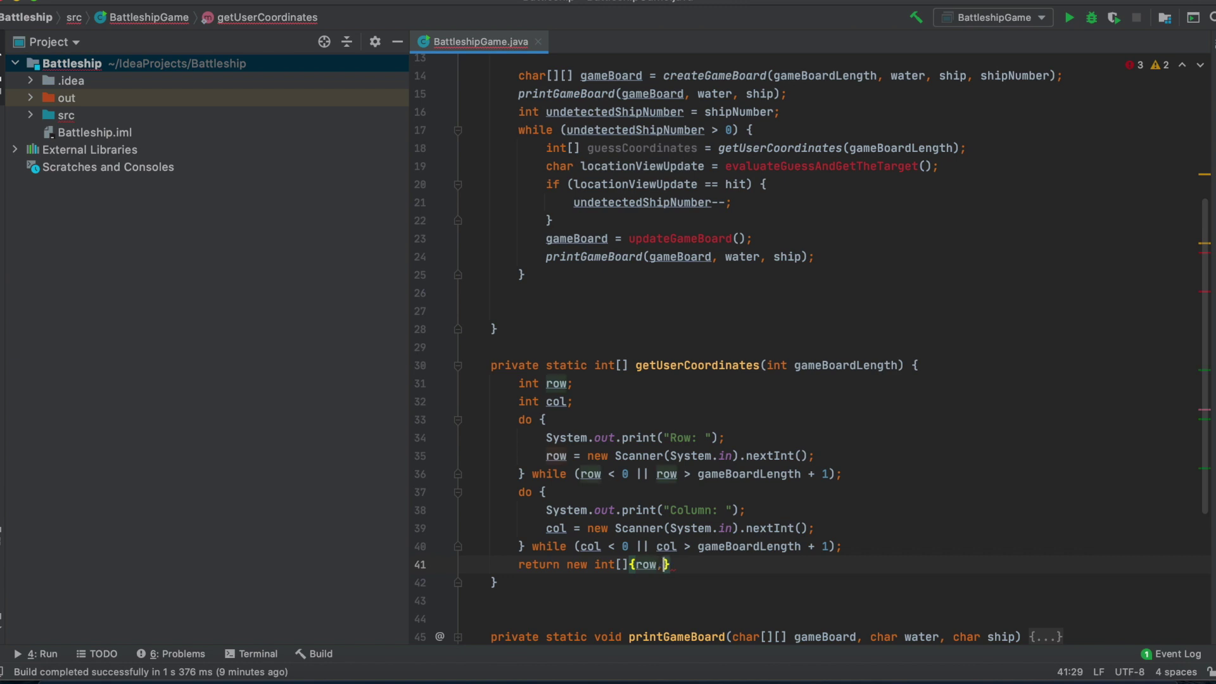
text( - 1)
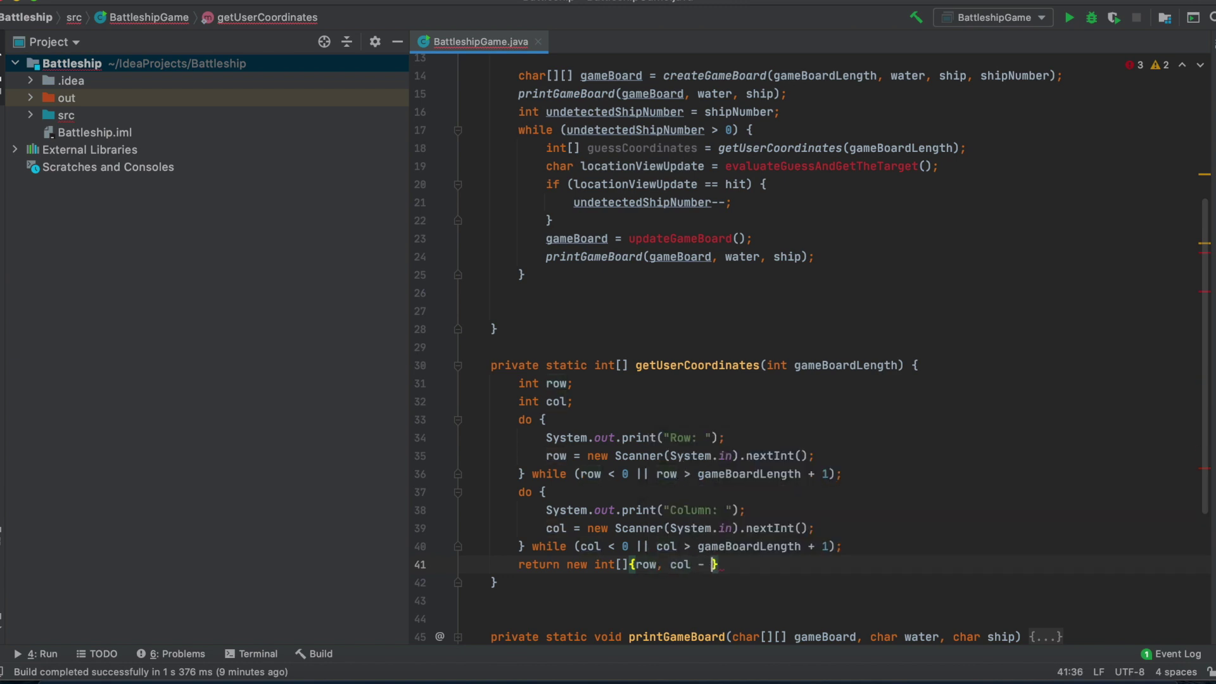
Return new int[]{row - 1, col - 1} and raise both loops' lower bound from 0 to 1.
click(657, 564)
text(- 1)
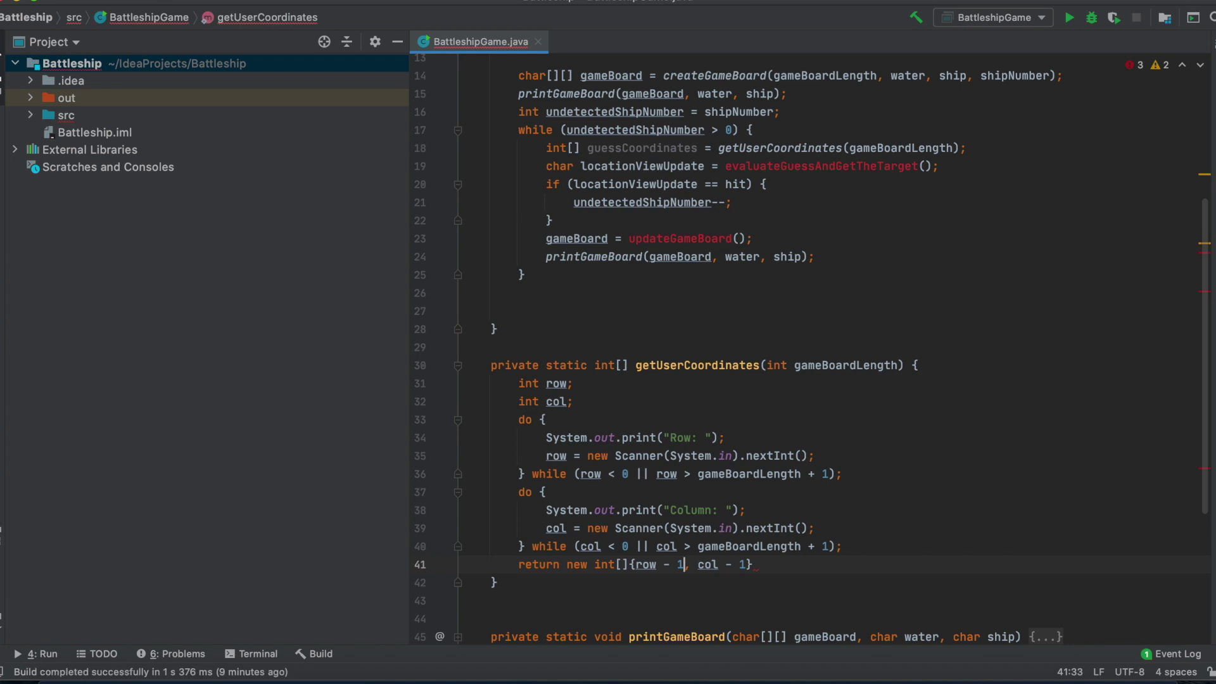
click(628, 474)
click(629, 546)
key(BackSpace)
text(1)
scroll(808, 535, down, 1)
text(1)
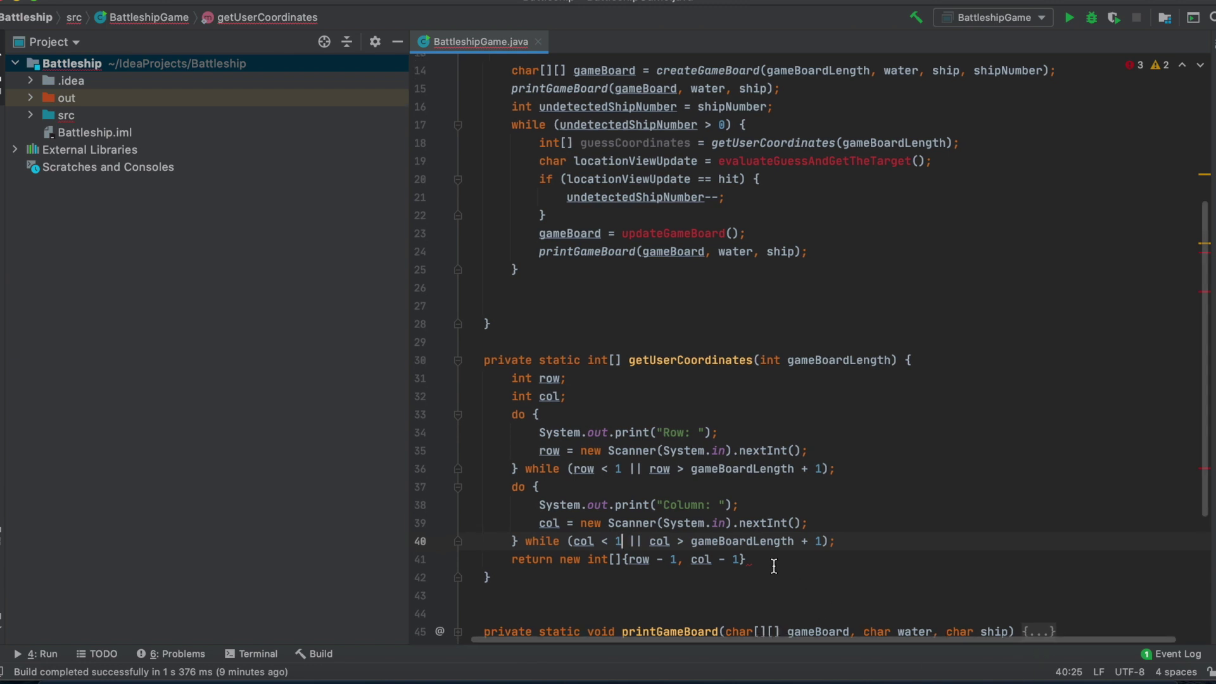
End the return statement on line 41 with a semicolon.
click(760, 565)
text(;)
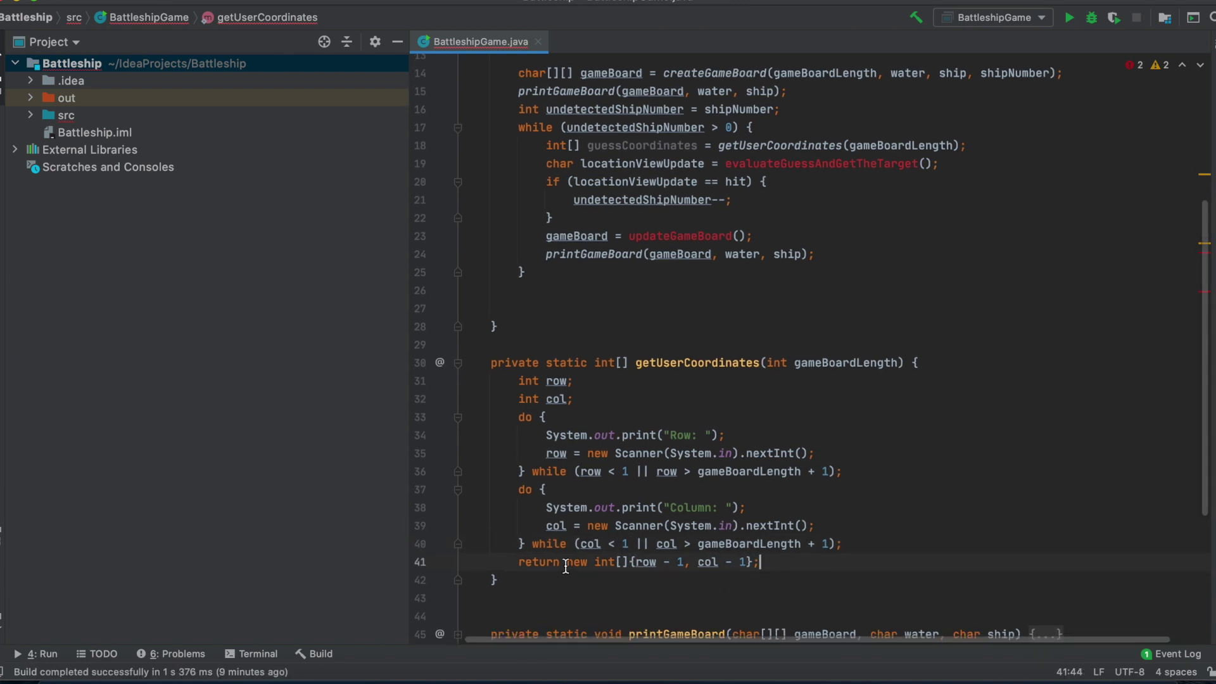
drag(756, 558, 513, 558)
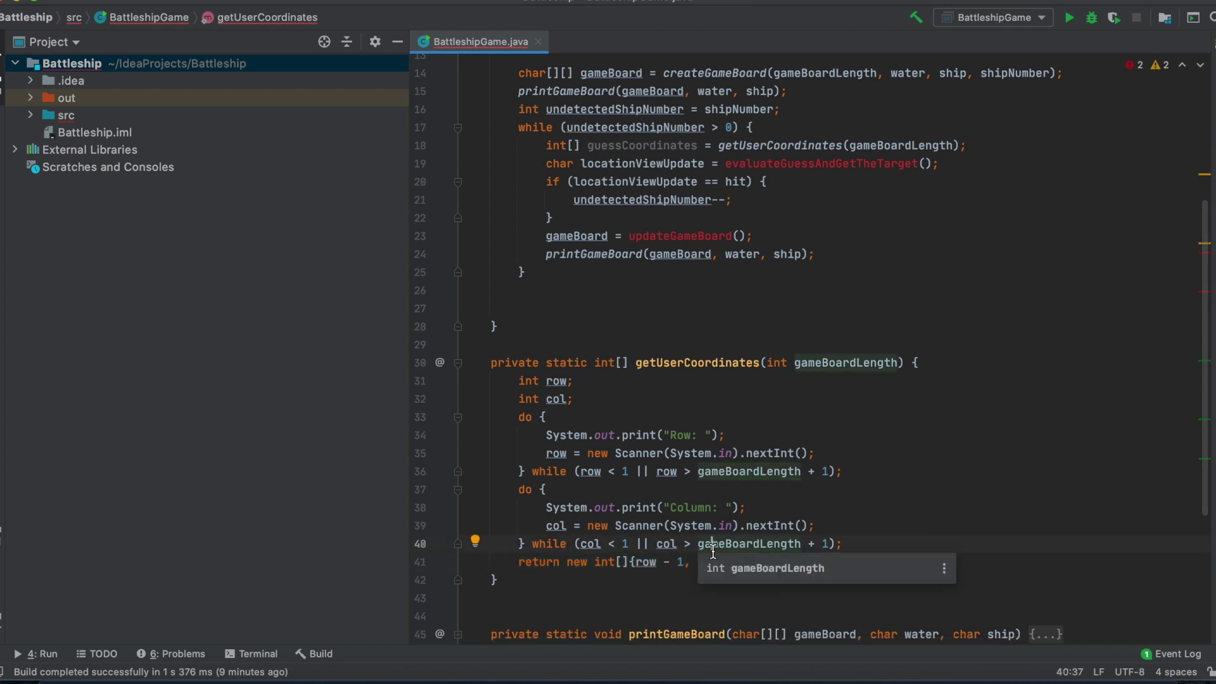
click(654, 578)
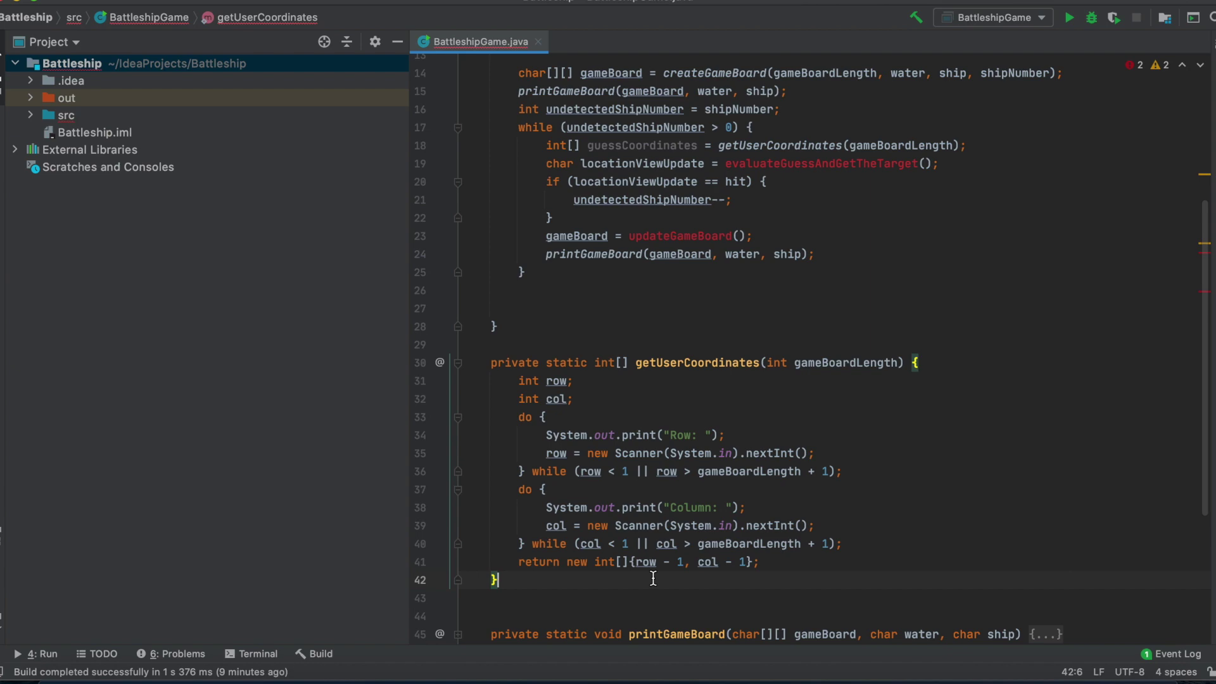
Select the evaluateGuessAndGetTheTarget call, then the unresolved updateGameBoard call.
double_click(775, 163)
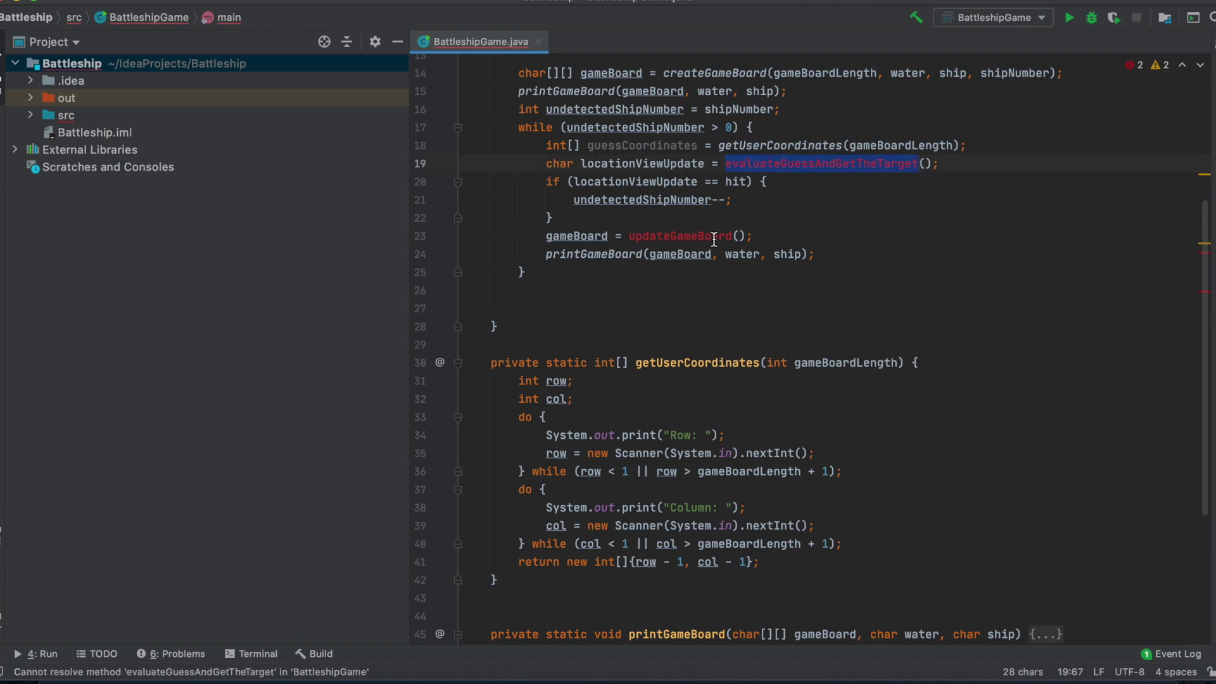
click(660, 234)
double_click(660, 235)
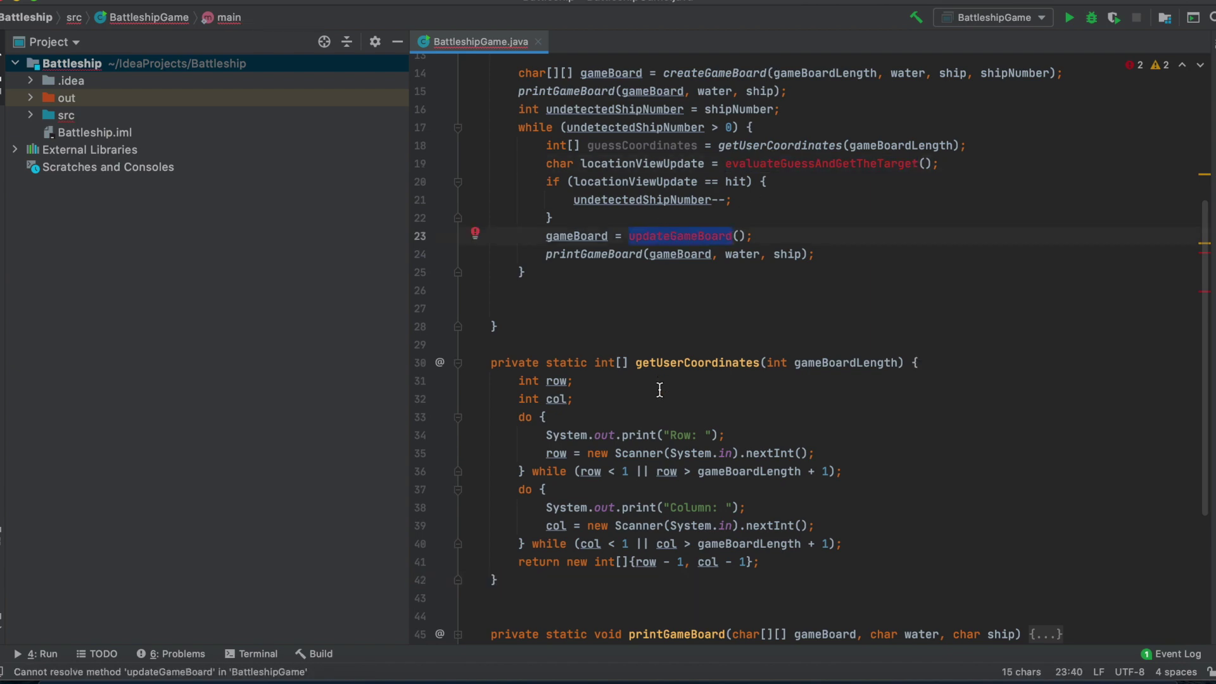